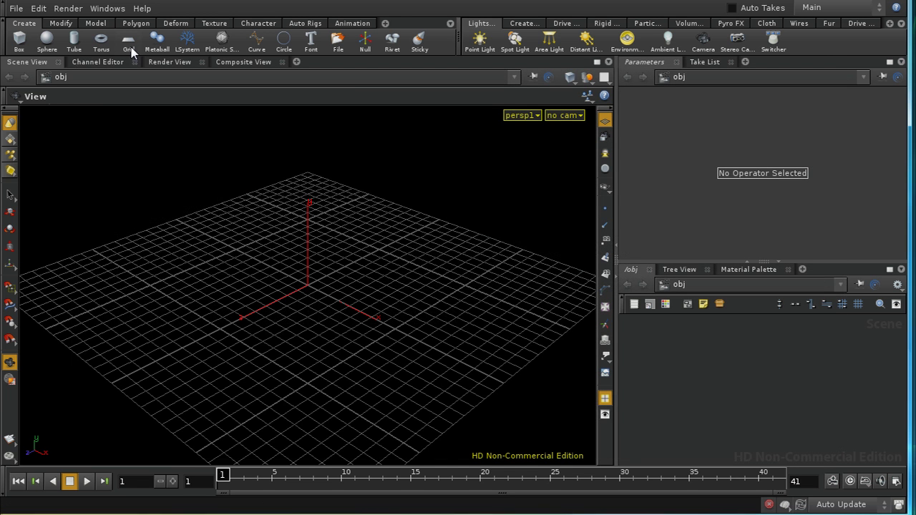
Create a grid object at the scene origin.
click(128, 43)
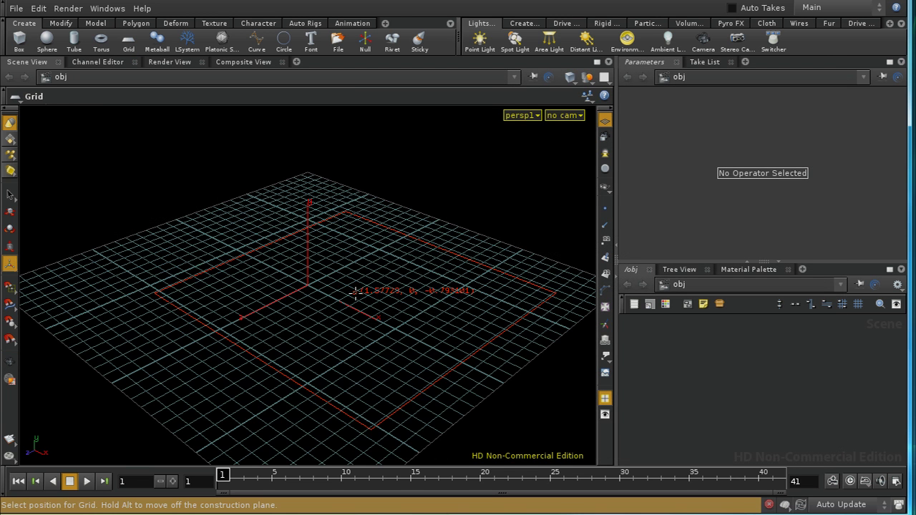
click(334, 268)
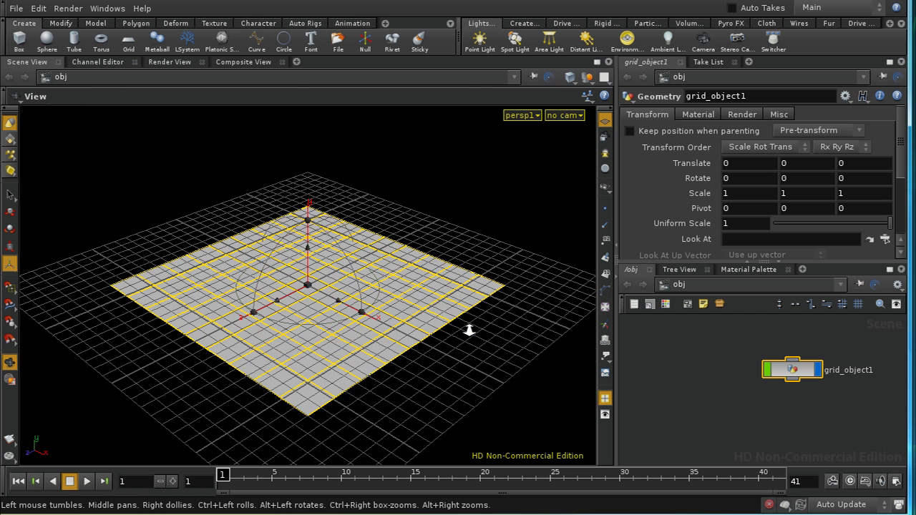
scroll(466, 307, up, 3)
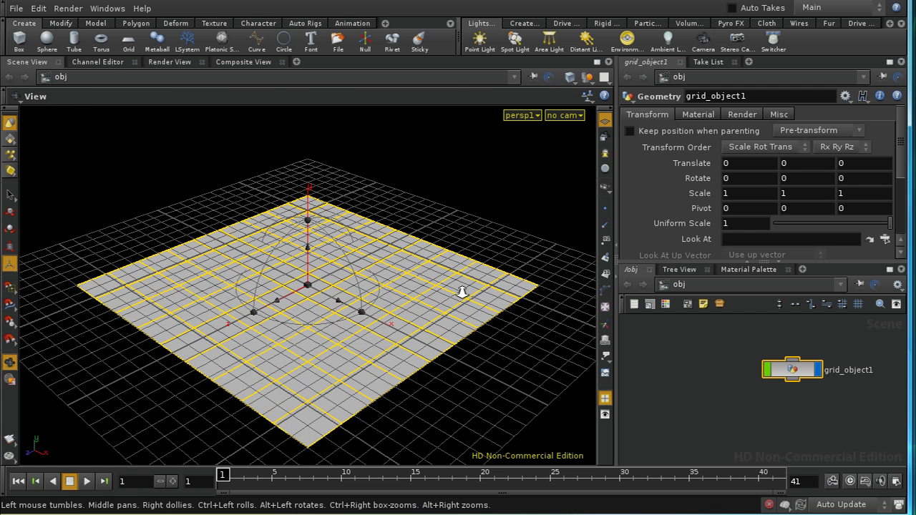
Create a sphere object at the origin, set its radius to 0.3 on all axes, and return to the object level.
click(46, 41)
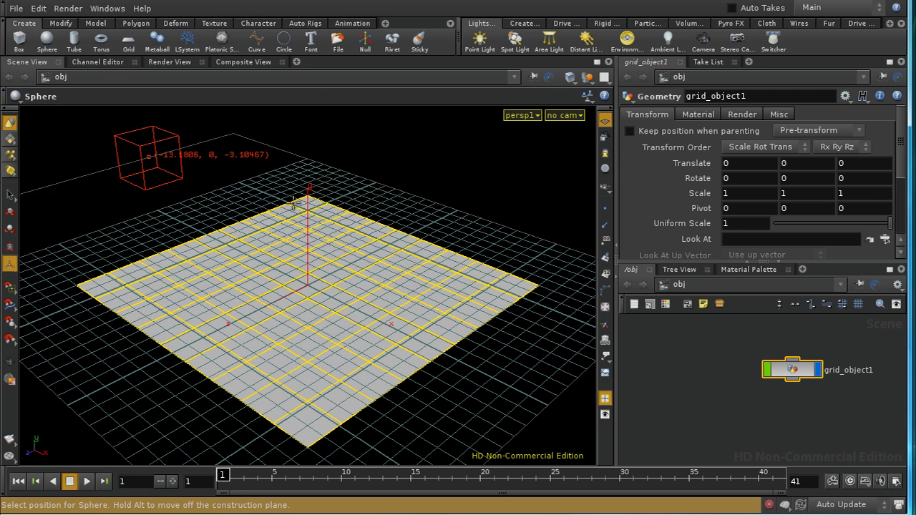
key(Return)
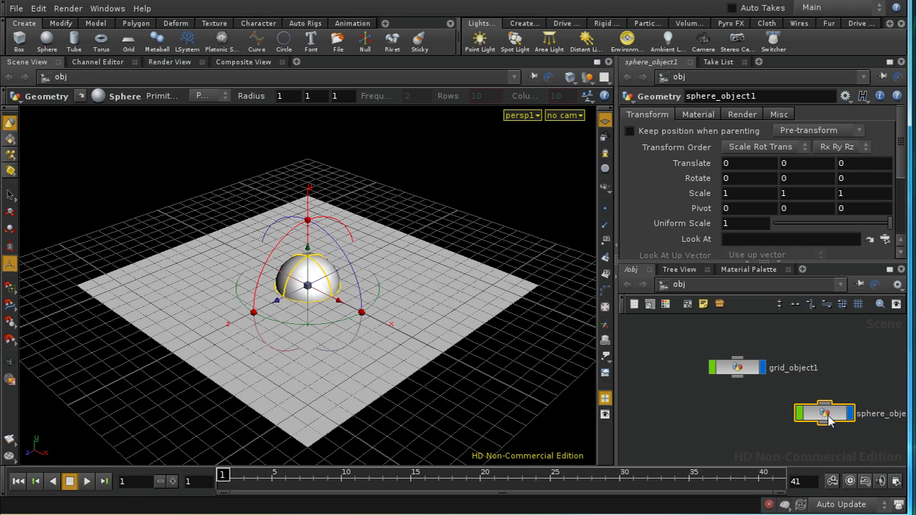
double_click(826, 409)
middle_drag(677, 147, 626, 160)
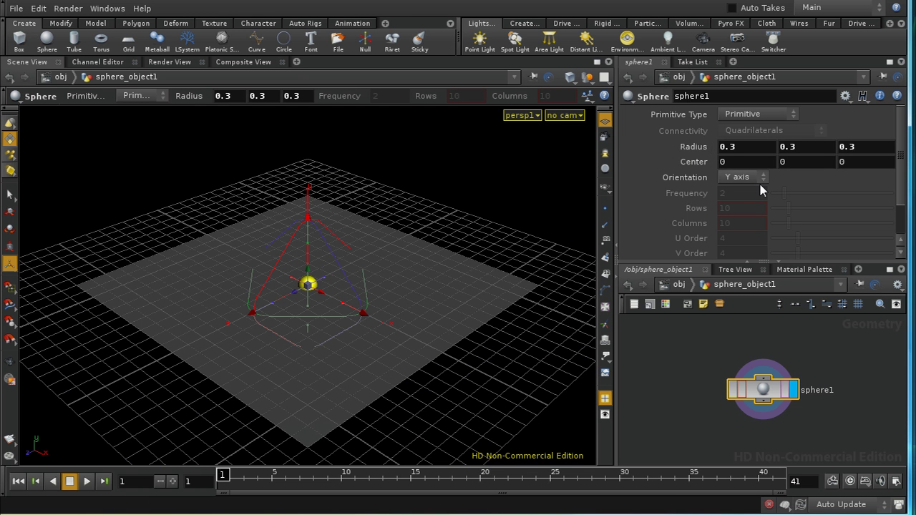
click(677, 285)
Create a box object at the origin, set its size to 0.4 on all axes, and return to the object level.
click(19, 39)
key(Return)
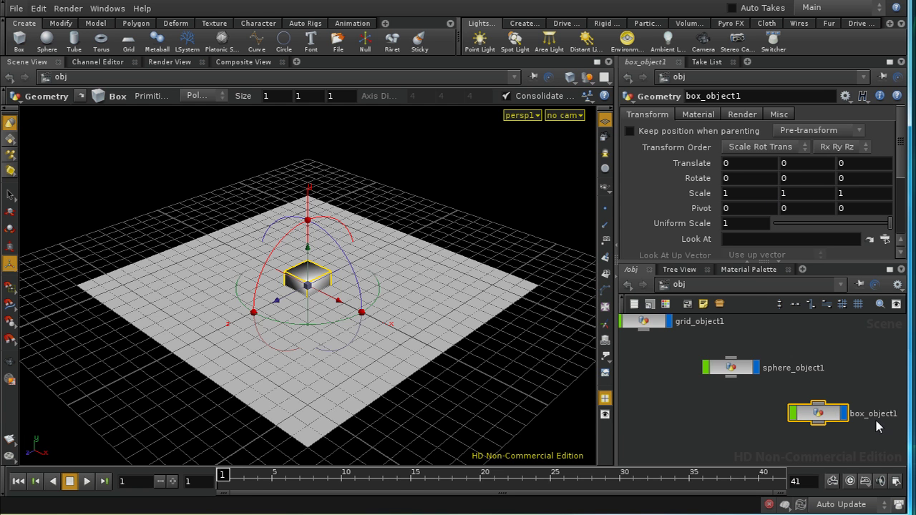
double_click(816, 417)
middle_drag(689, 147, 647, 156)
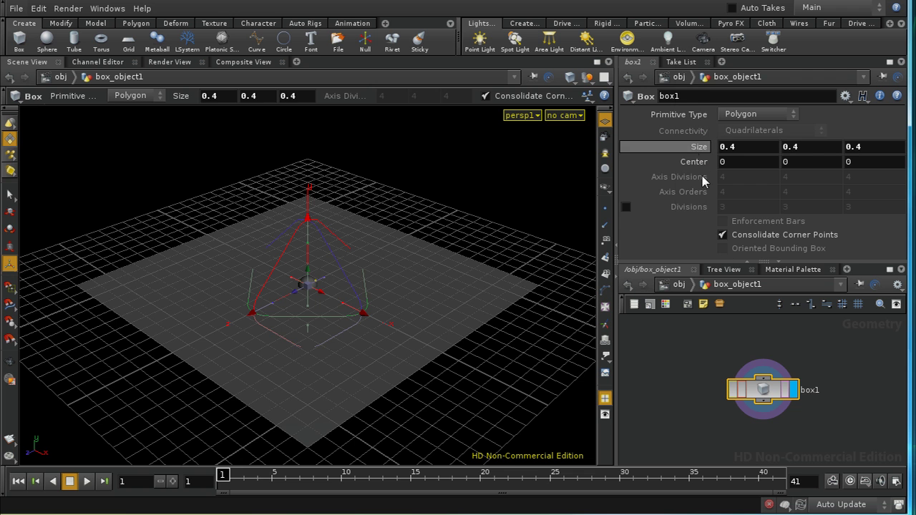
click(677, 284)
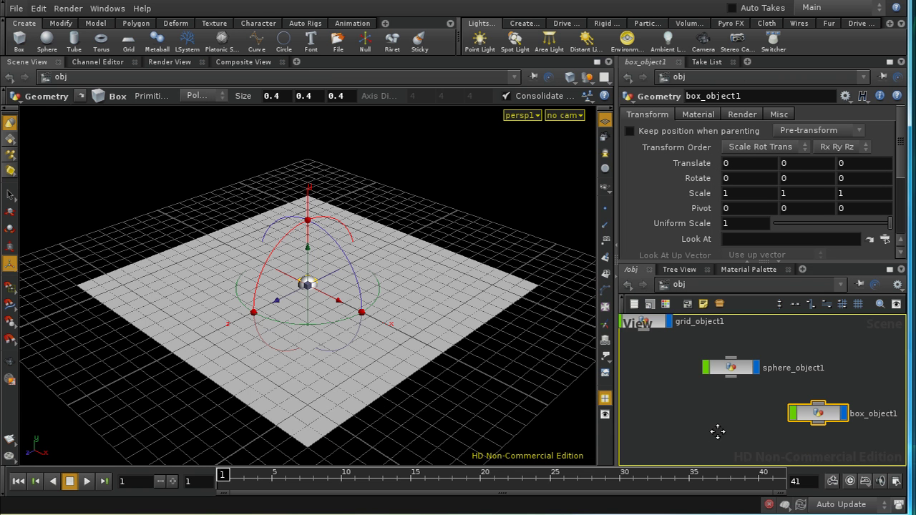
Add a Geometry object to the scene network below the grid object.
key(Tab)
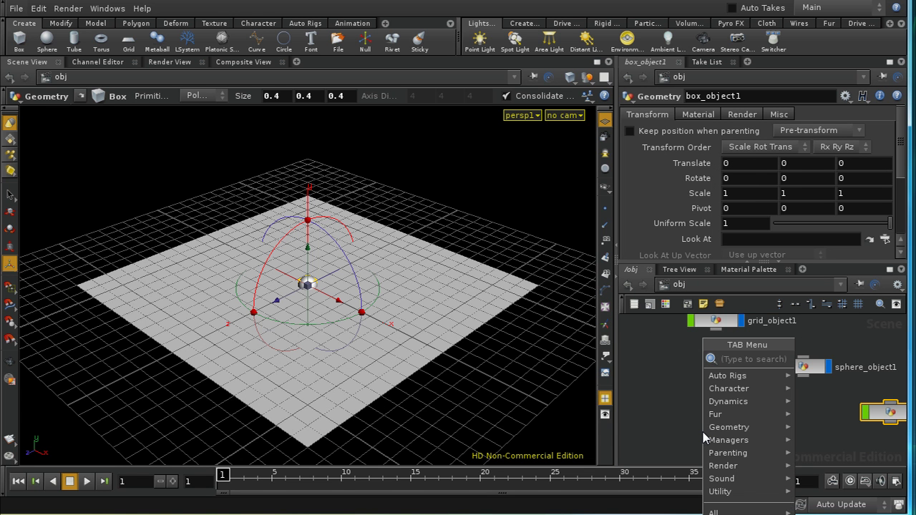
key(Return)
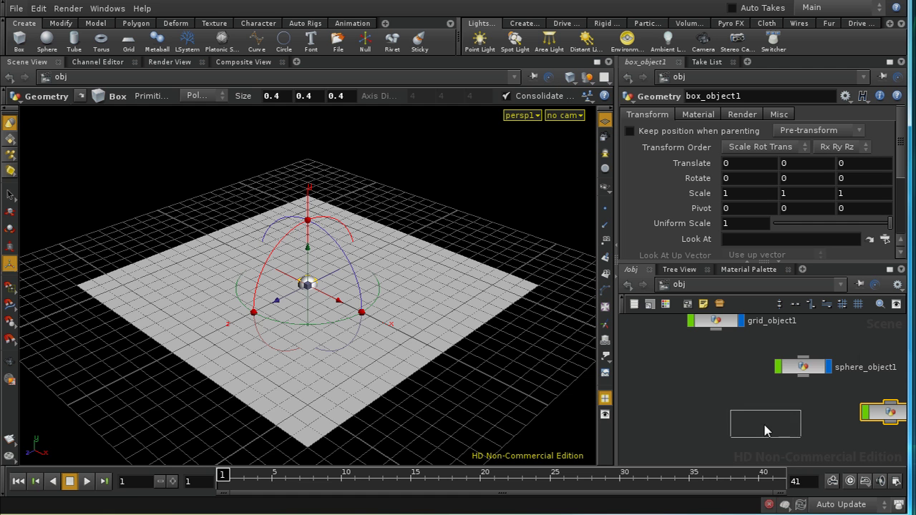
click(729, 437)
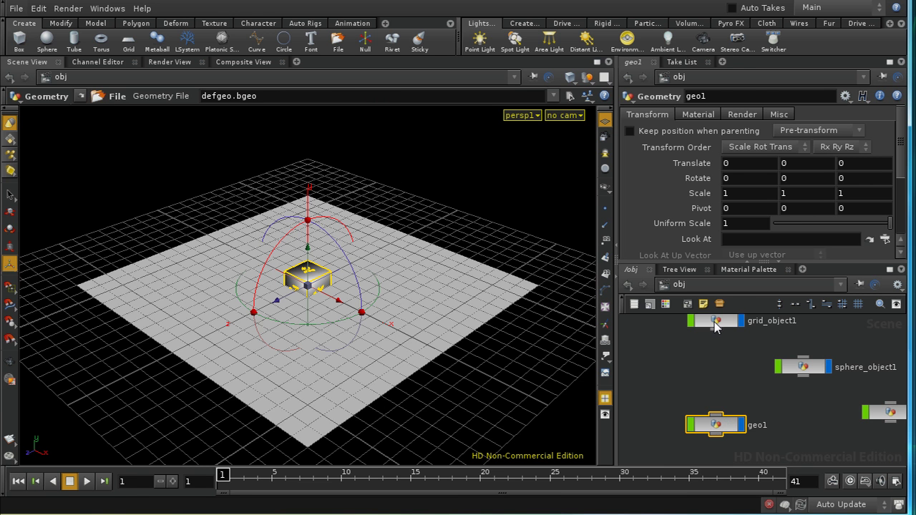
Inside the grid object, add a Group Geometry node connected below the grid node.
click(715, 323)
double_click(716, 323)
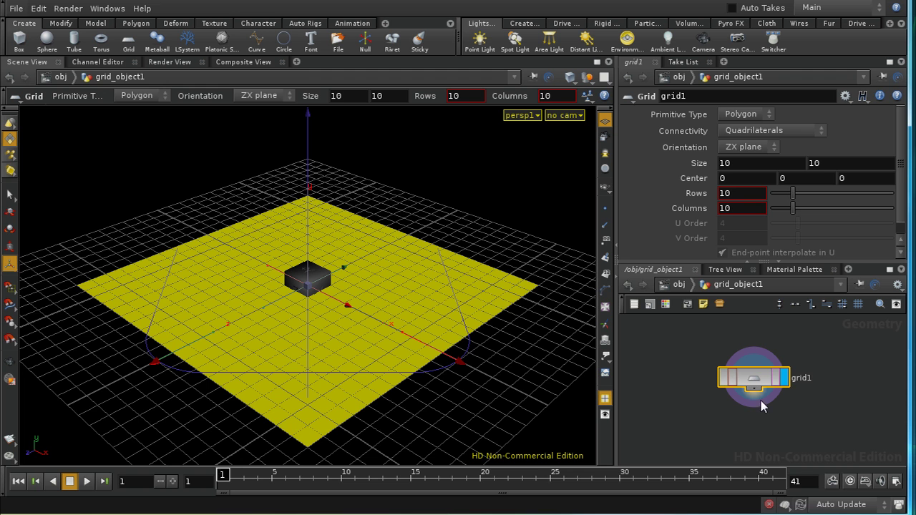
key(Tab)
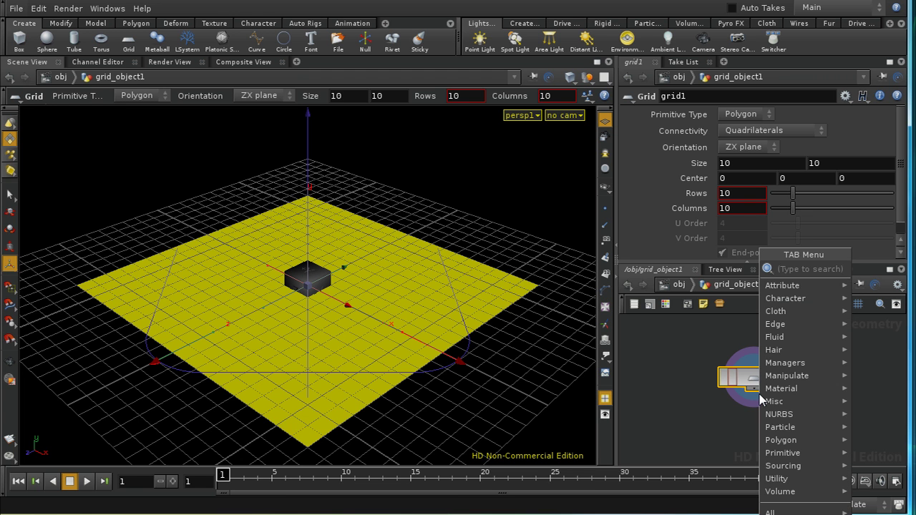
text(Grid)
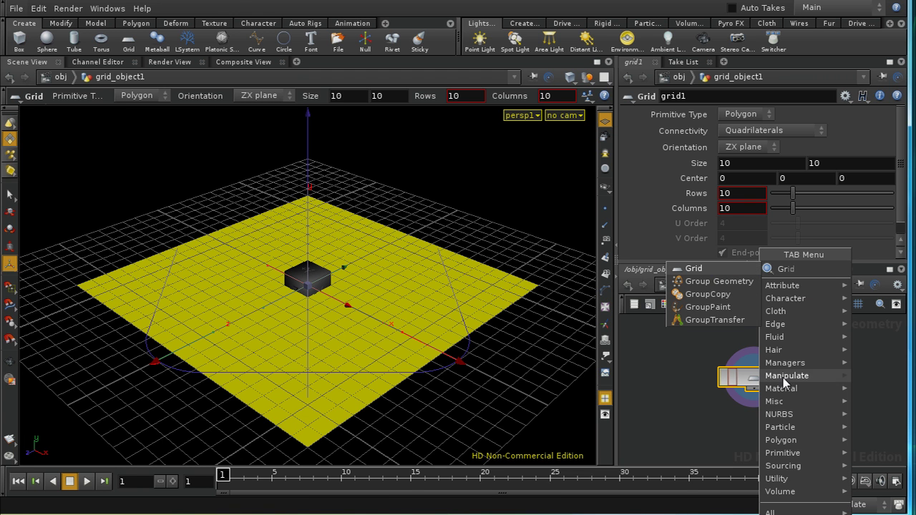
click(715, 281)
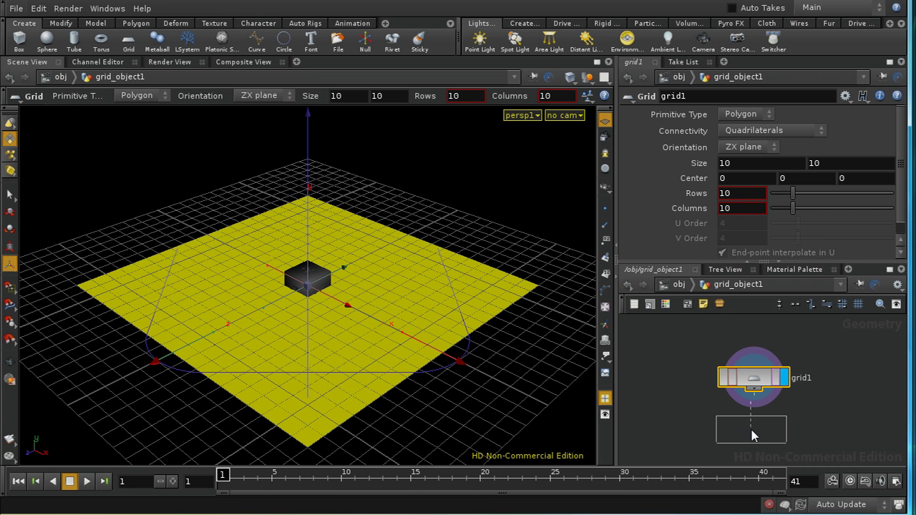
click(752, 435)
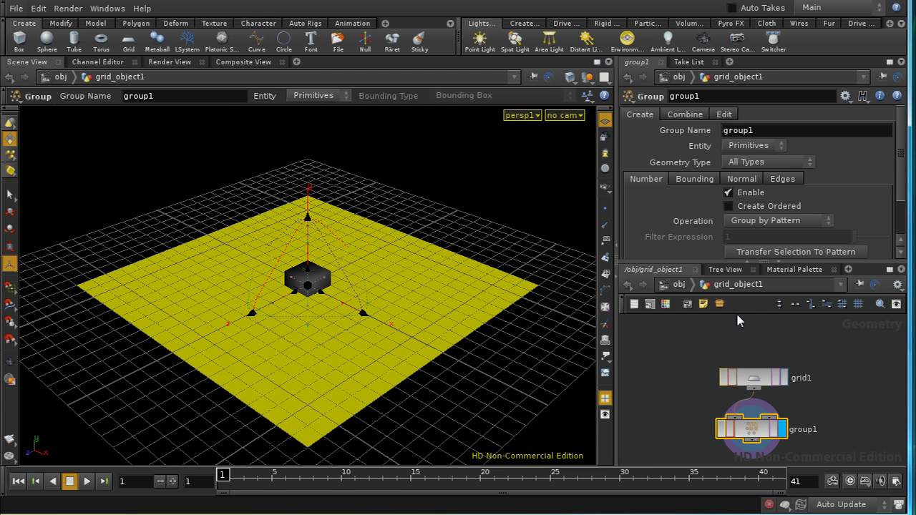
Set the group's entity to Points and its group name to alternate_points.
click(748, 145)
click(741, 160)
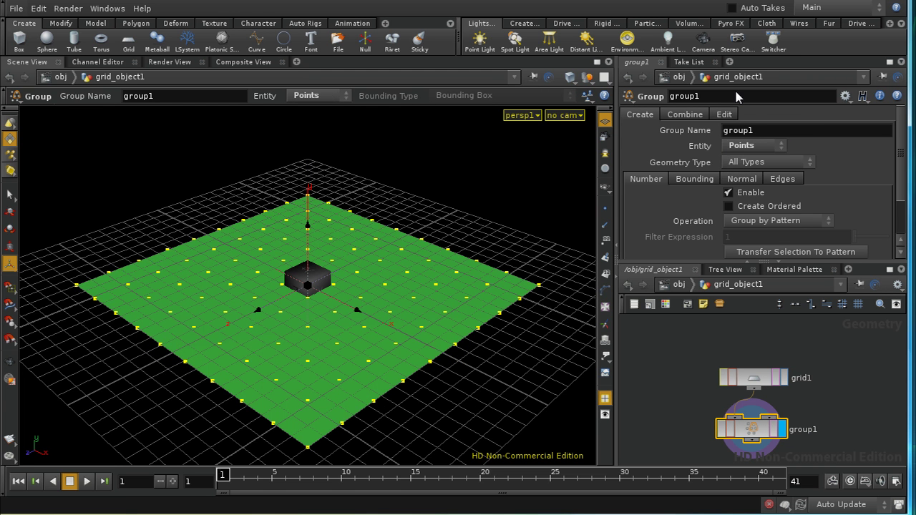
double_click(755, 132)
text(al)
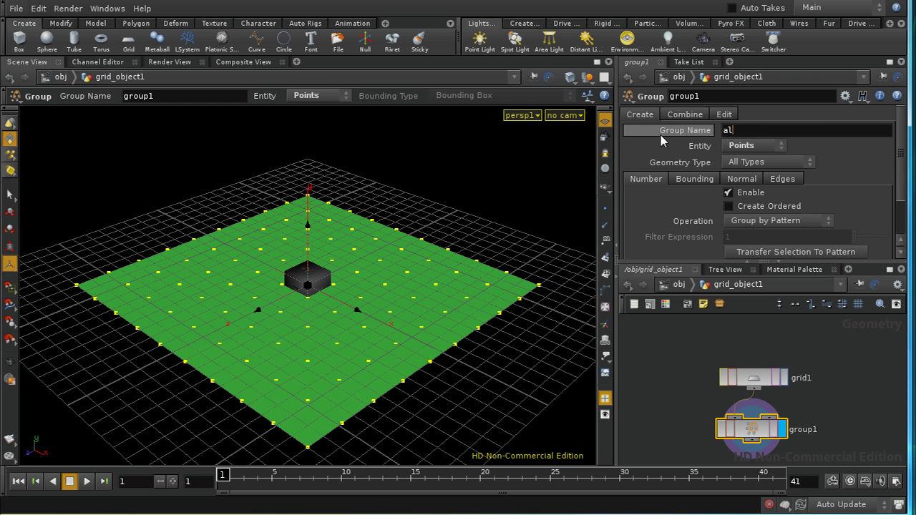
text(ternate_points)
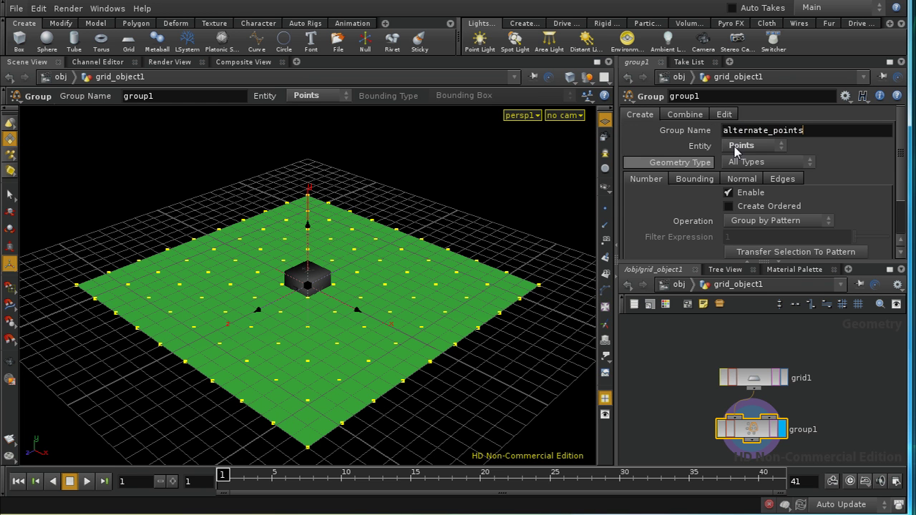
Rename the group node itself as alternate_points.
double_click(692, 97)
text(alternate_points)
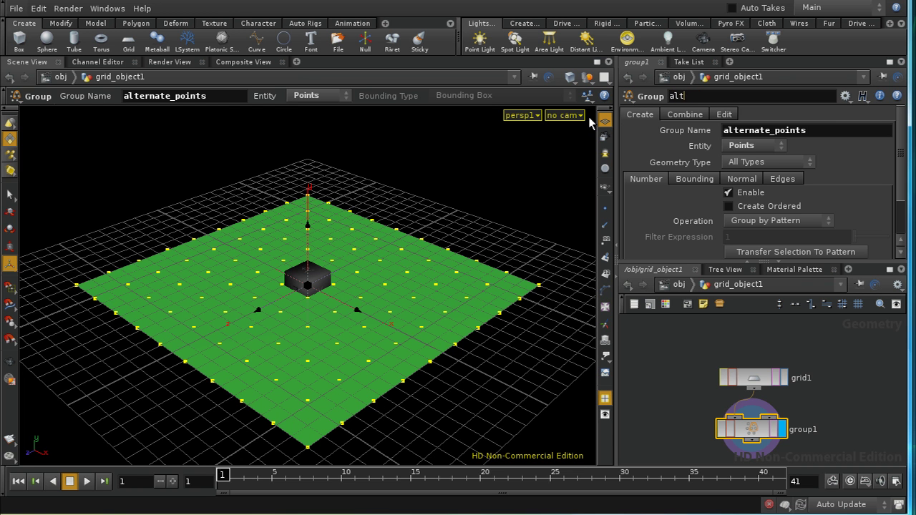
key(BackSpace)
key(BackSpace)
text(e_points)
key(Return)
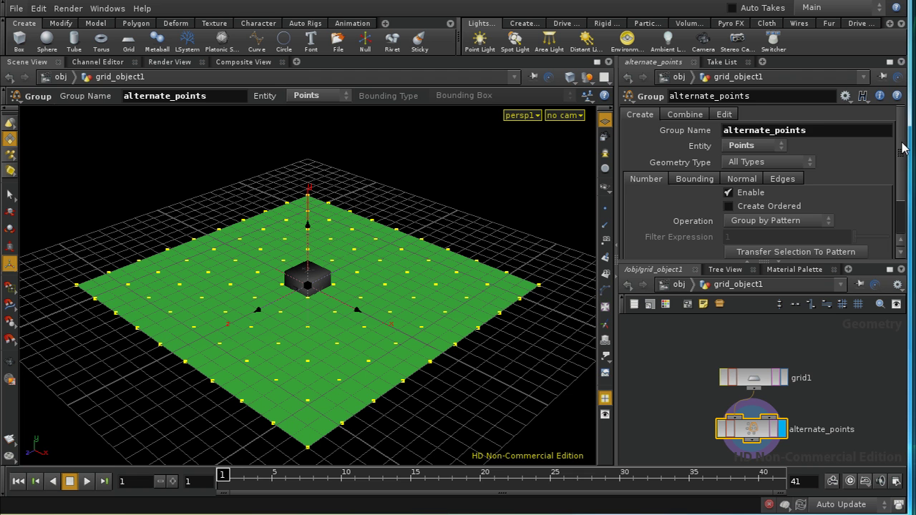
Change the alternate_points group's operation to Group by Range.
drag(901, 151, 907, 186)
click(785, 174)
click(794, 194)
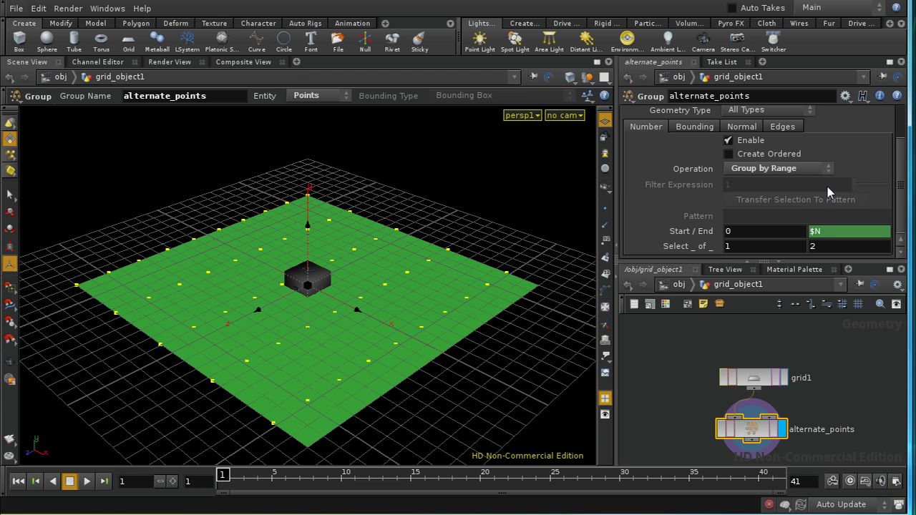
drag(903, 161, 913, 197)
Insert a Sort node between the grid and alternate_points nodes and align it with them.
middle_drag(827, 401, 819, 335)
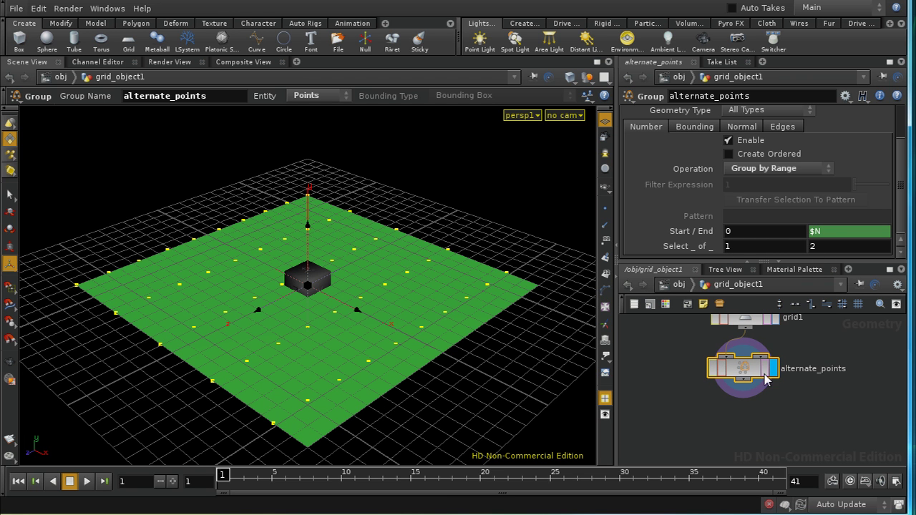
drag(752, 372, 751, 435)
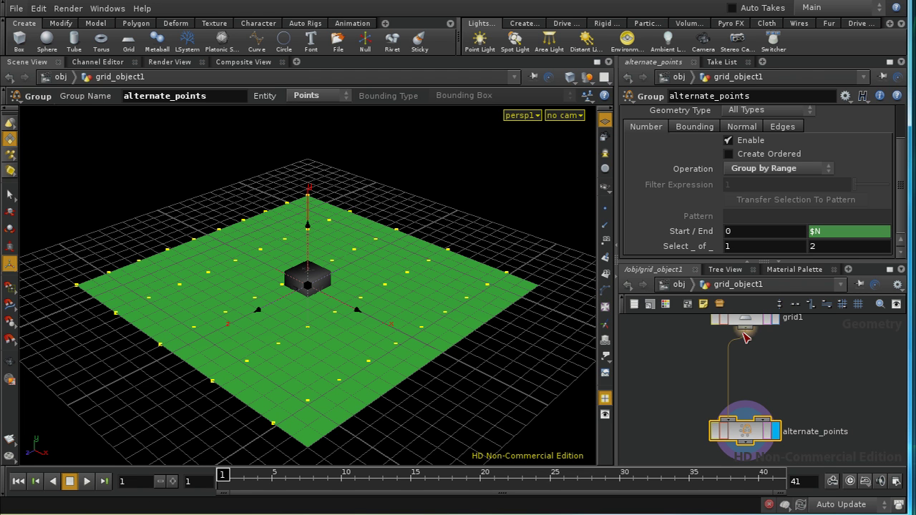
key(Tab)
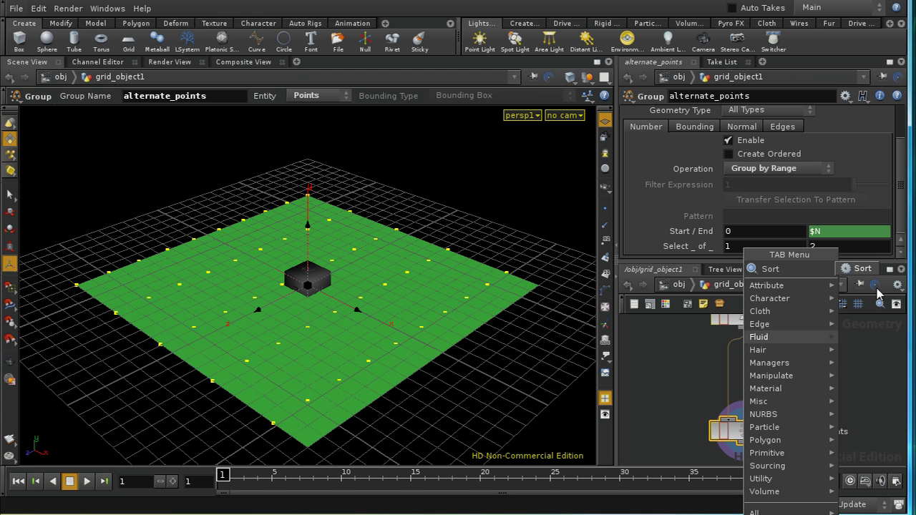
click(852, 269)
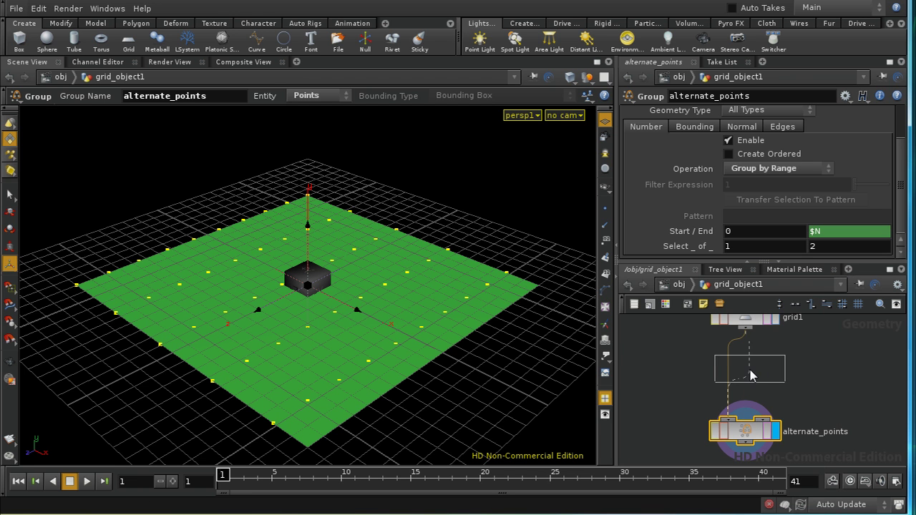
click(790, 377)
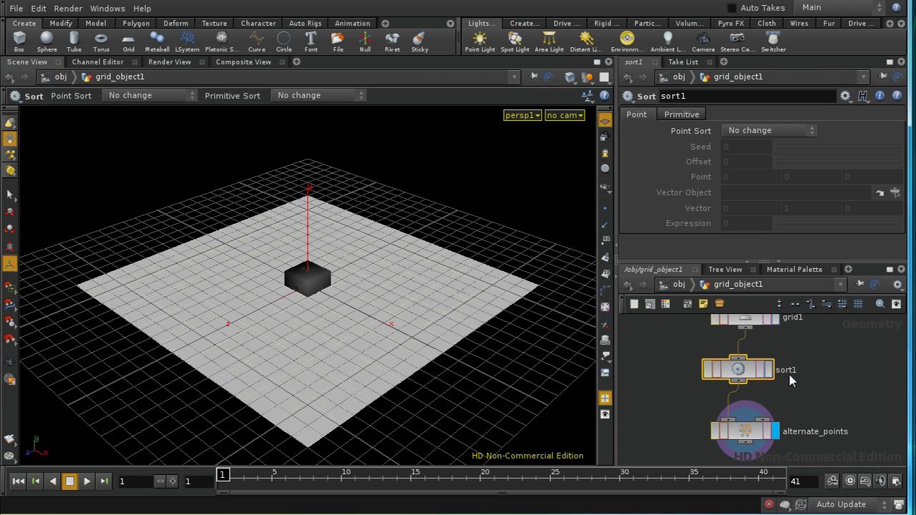
click(744, 380)
drag(745, 379, 752, 380)
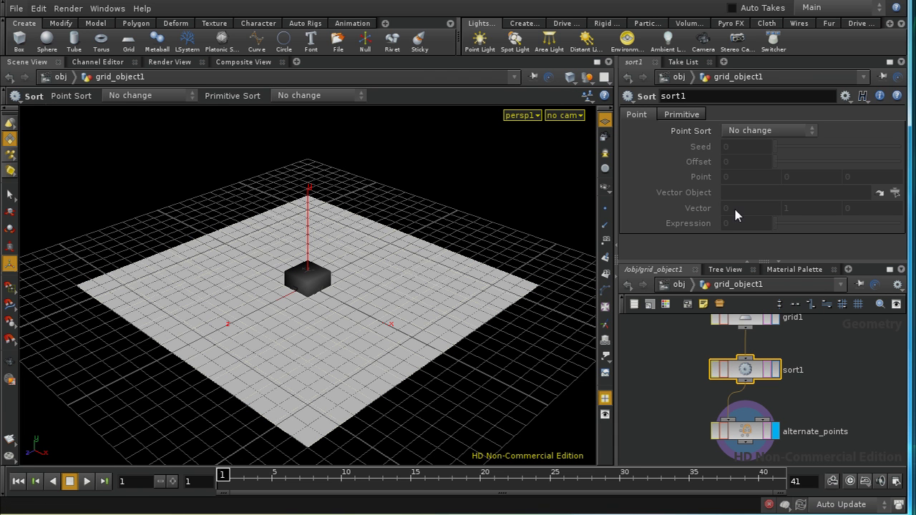
Set the Sort node's point sort to Random and select the alternate_points node to show its grouped points.
click(729, 132)
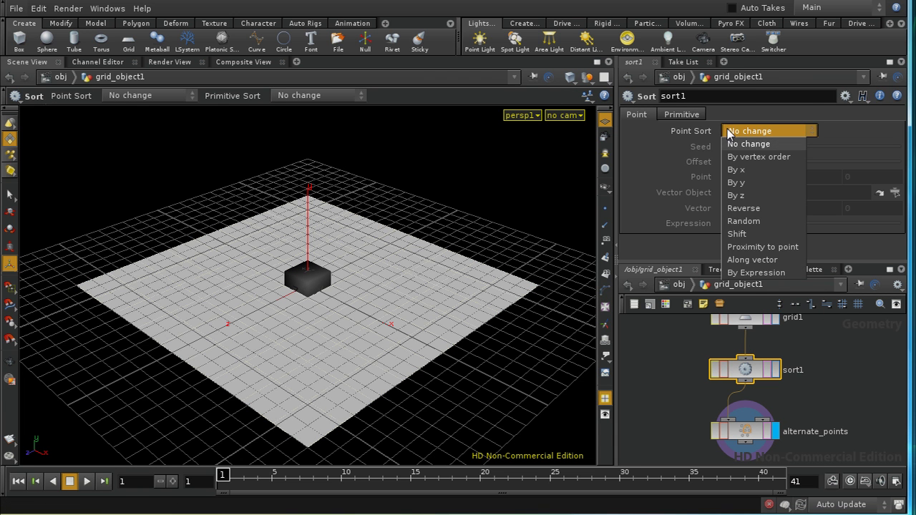
click(743, 222)
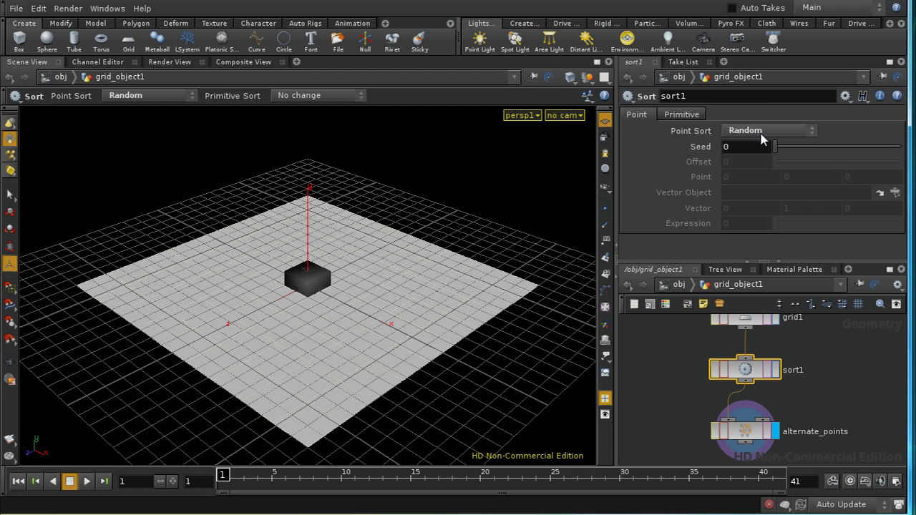
click(746, 431)
Add a Blast node connected below the alternate_points node.
middle_drag(803, 404, 784, 353)
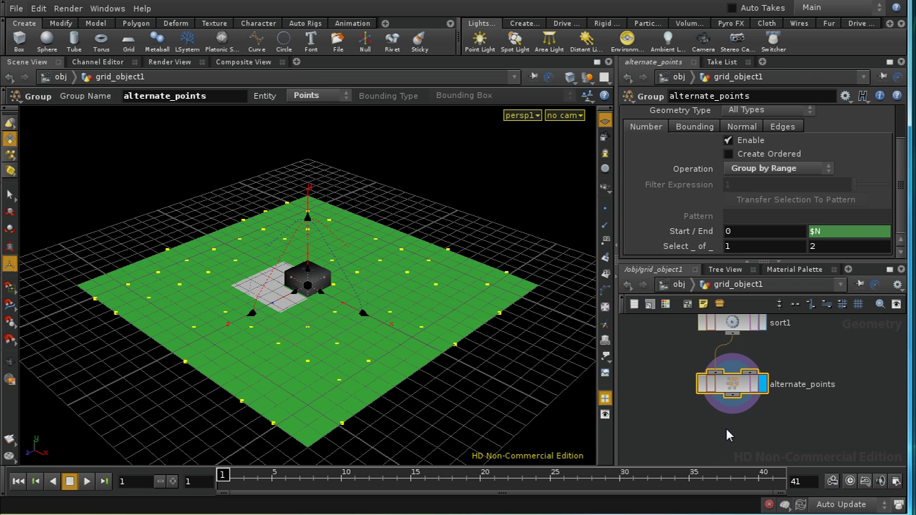
middle_drag(776, 442, 772, 422)
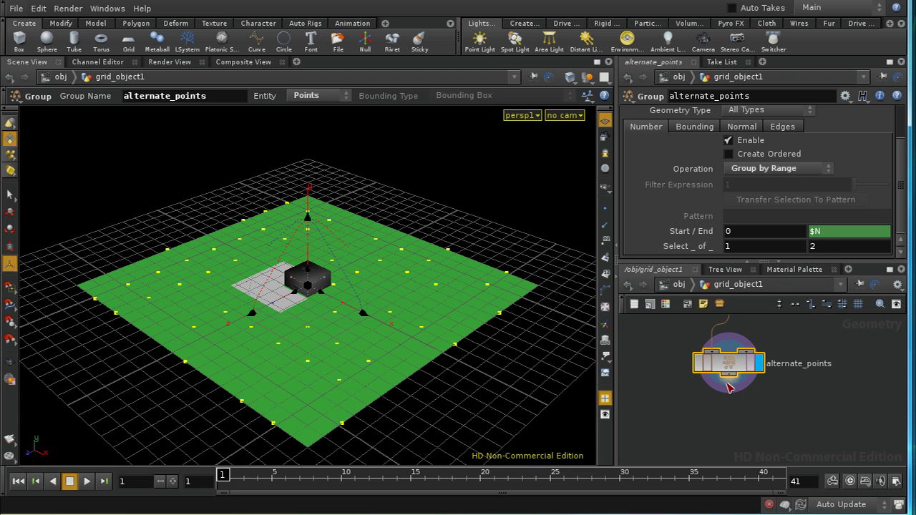
key(Tab)
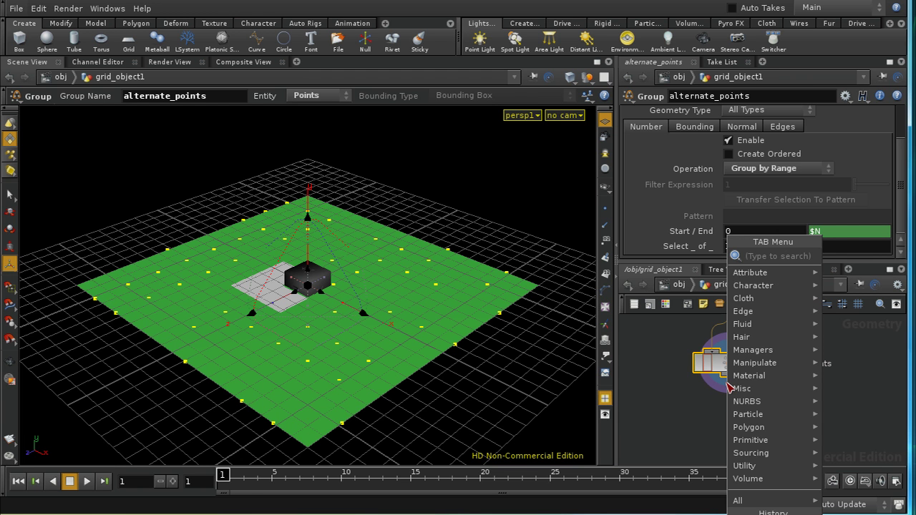
text(Blast)
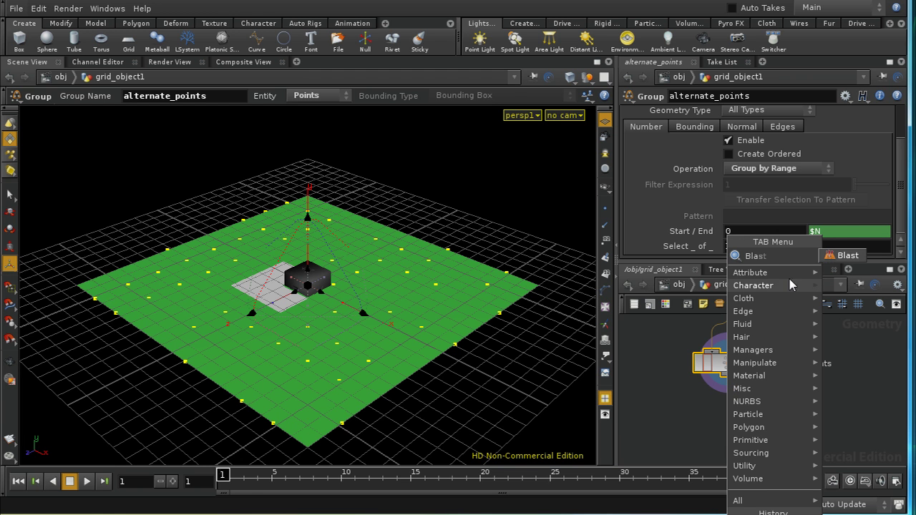
click(829, 255)
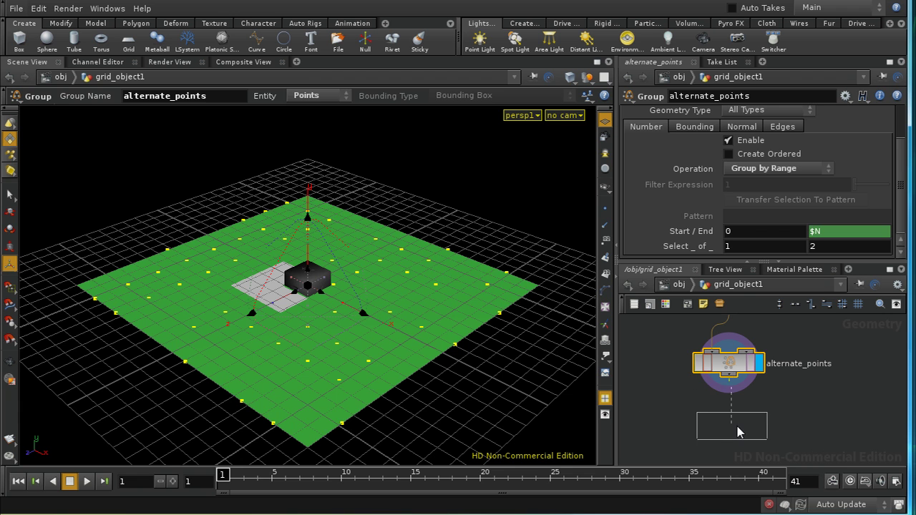
click(720, 430)
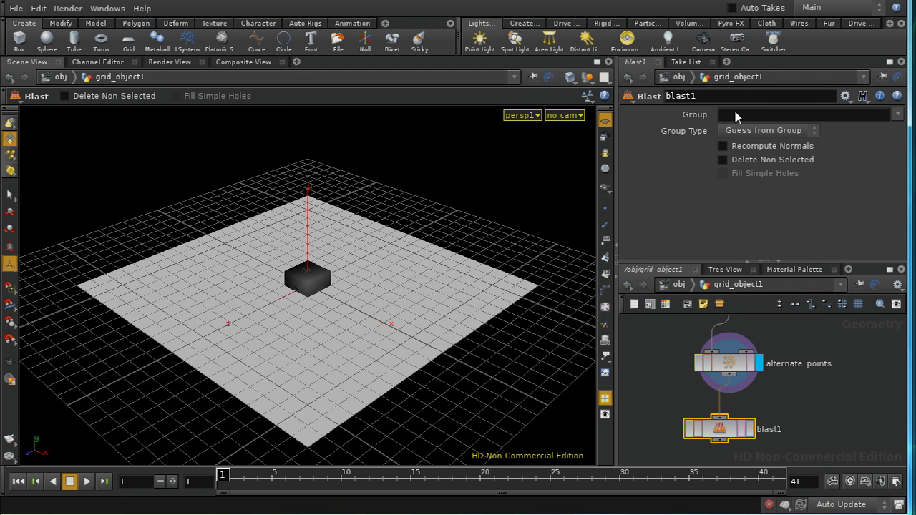
Set the Blast node's group to alternate_points, then display its result with points shown in the viewport.
click(897, 114)
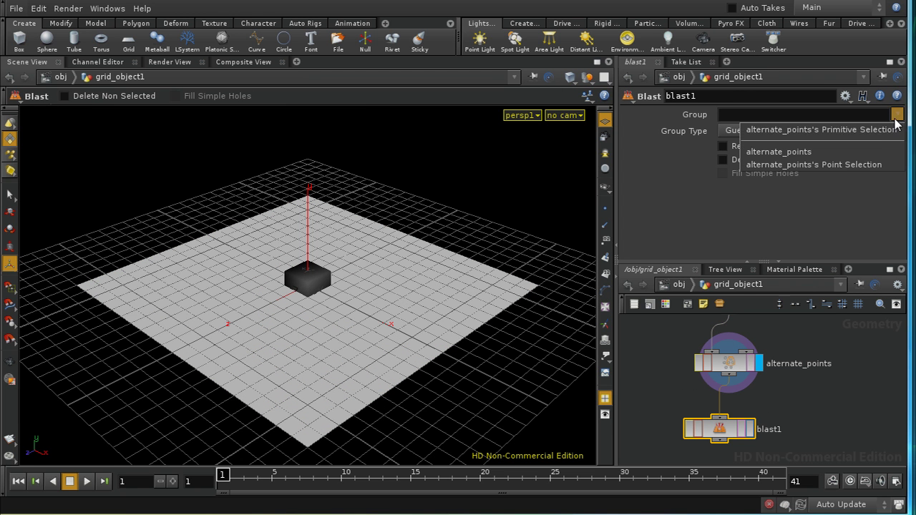
click(851, 152)
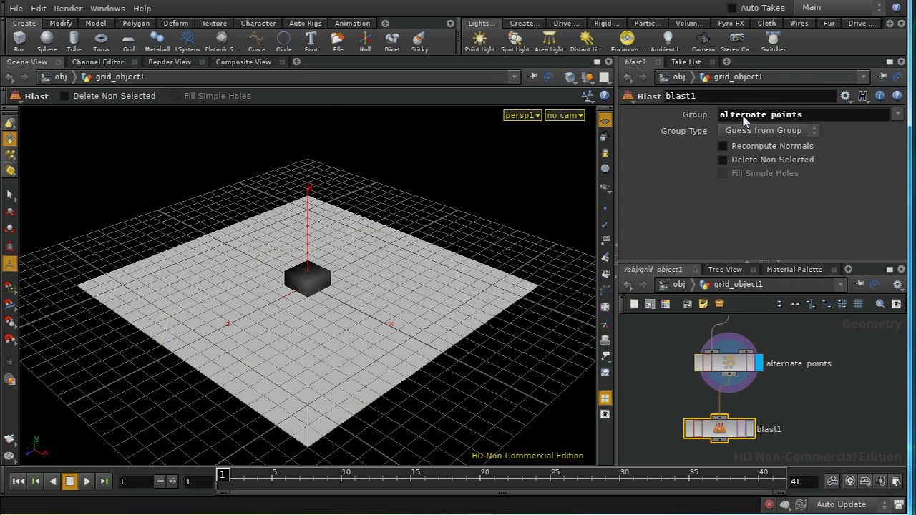
click(751, 430)
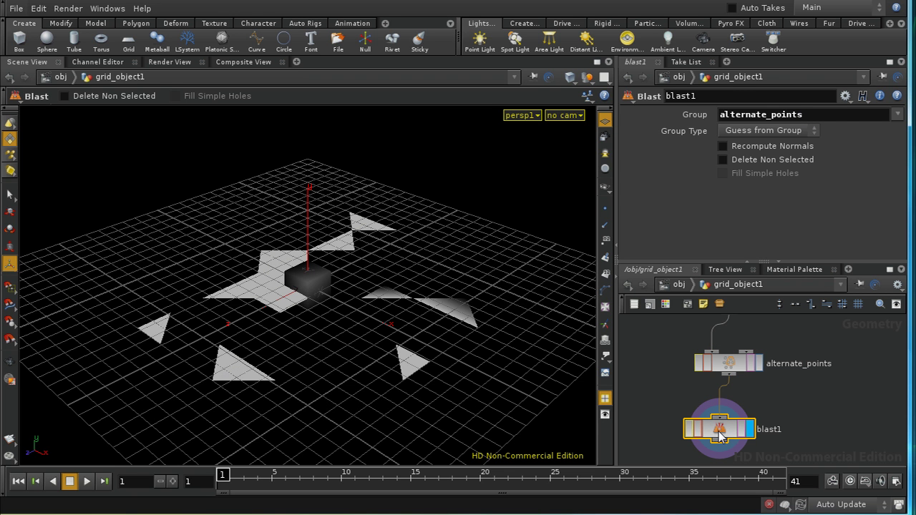
click(605, 208)
Duplicate the Blast node beside the original and enable Delete Non Selected on the copy.
middle_drag(795, 415, 793, 374)
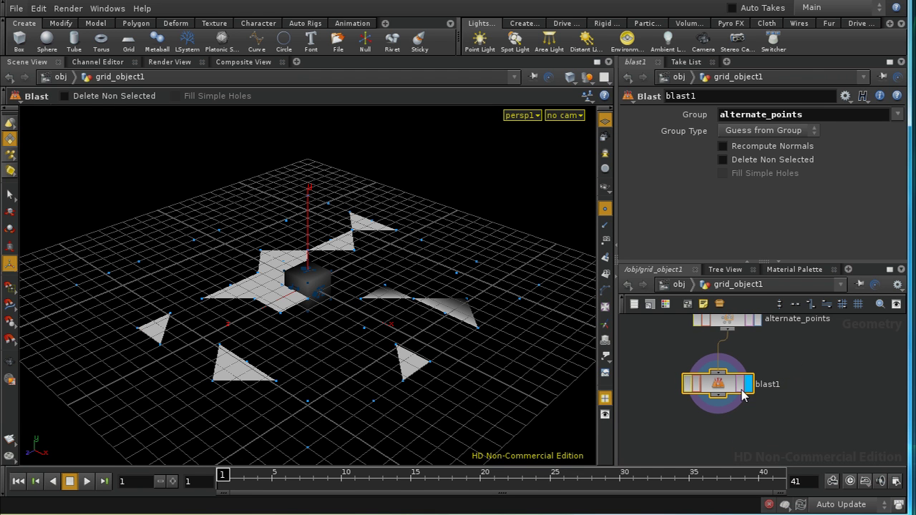
middle_drag(821, 402, 783, 421)
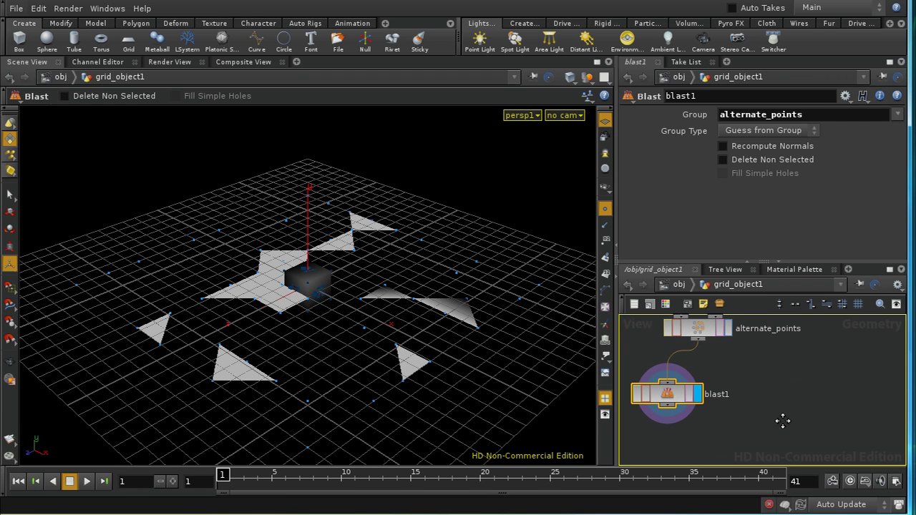
key(ctrl+c)
key(ctrl+v)
drag(734, 444, 778, 390)
click(723, 160)
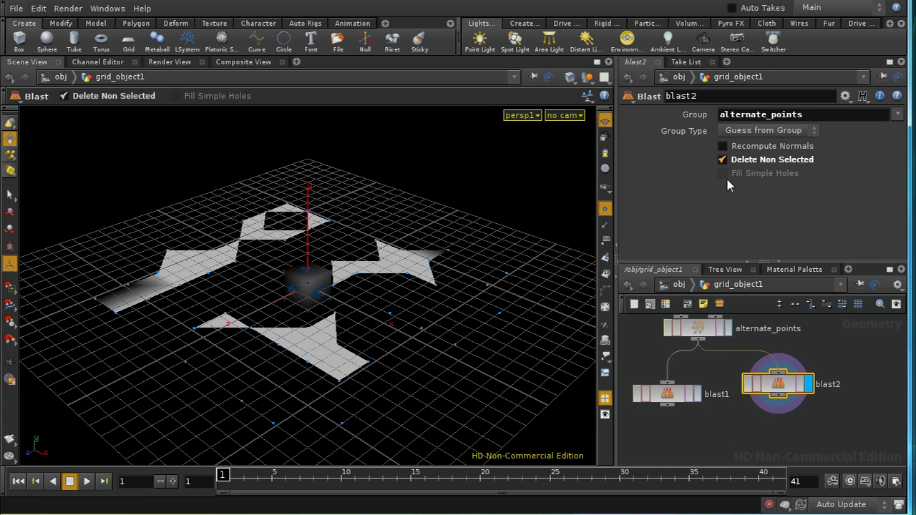
drag(763, 392, 779, 402)
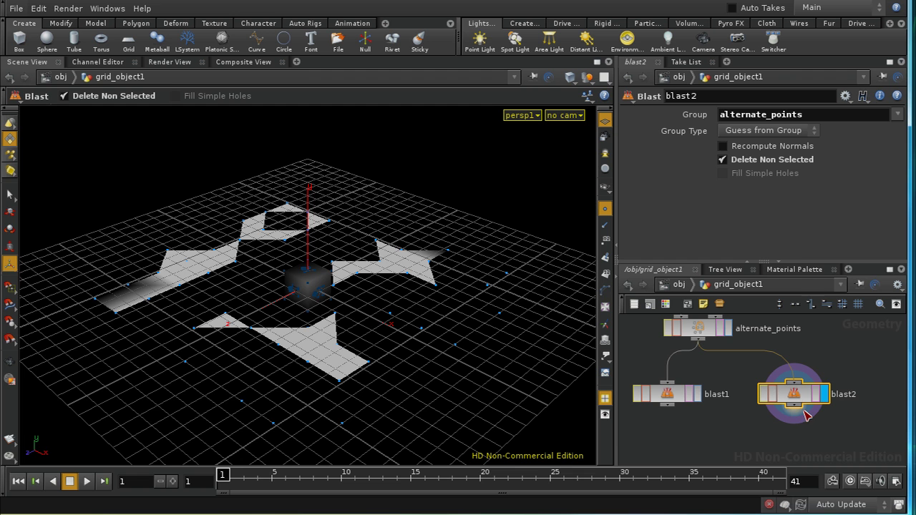
Append a Null node below the second Blast node and name it OTHER_POINTS_OUT.
key(Tab)
text(n)
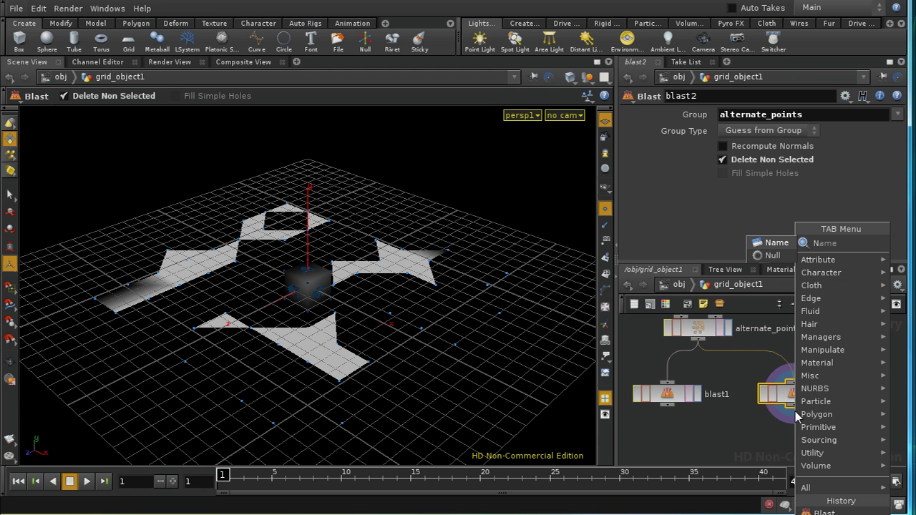
click(777, 242)
click(786, 457)
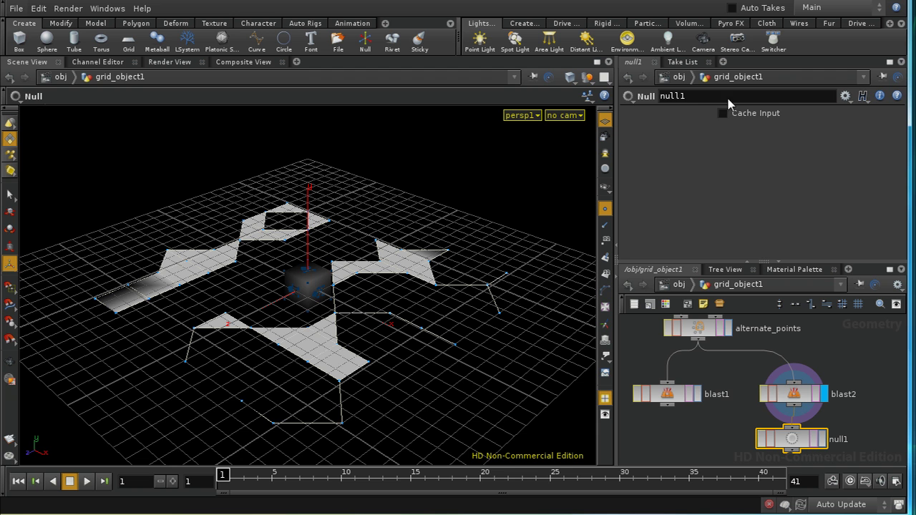
text(OTHER_POINTS_OUT)
key(Return)
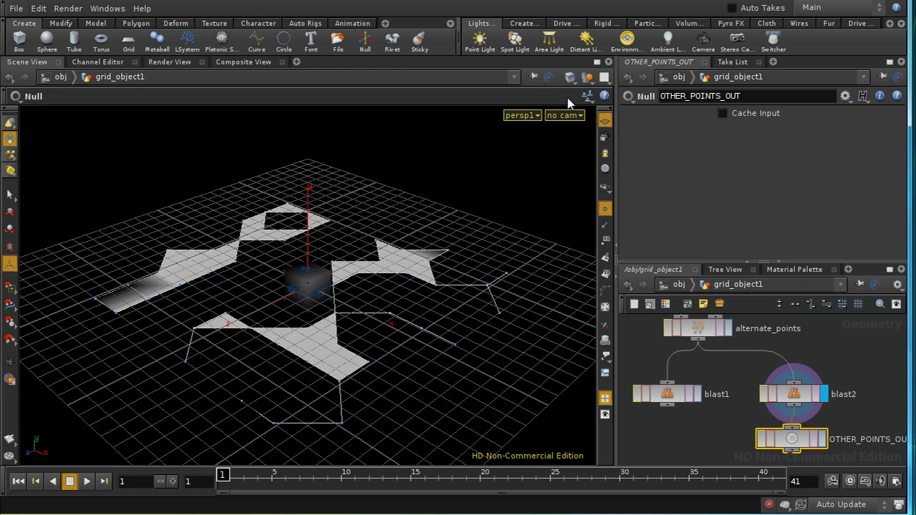
Make blast1 the displayed node, then rename the grid object as boxes at the object level.
click(698, 395)
click(678, 404)
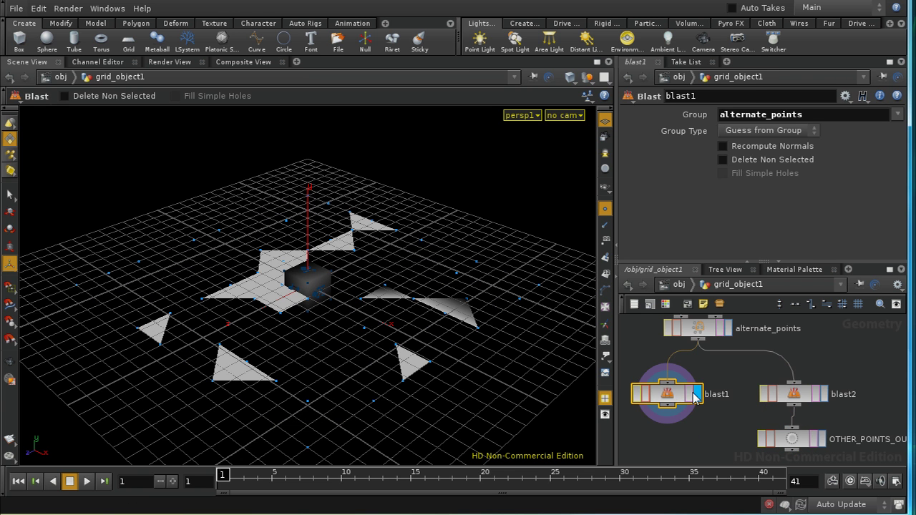
click(679, 284)
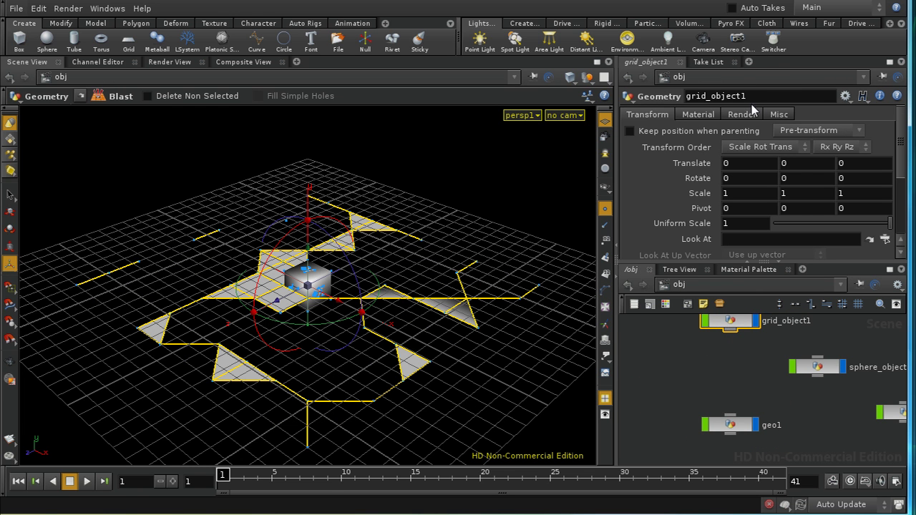
drag(751, 96, 657, 97)
text(Boxes)
key(Return)
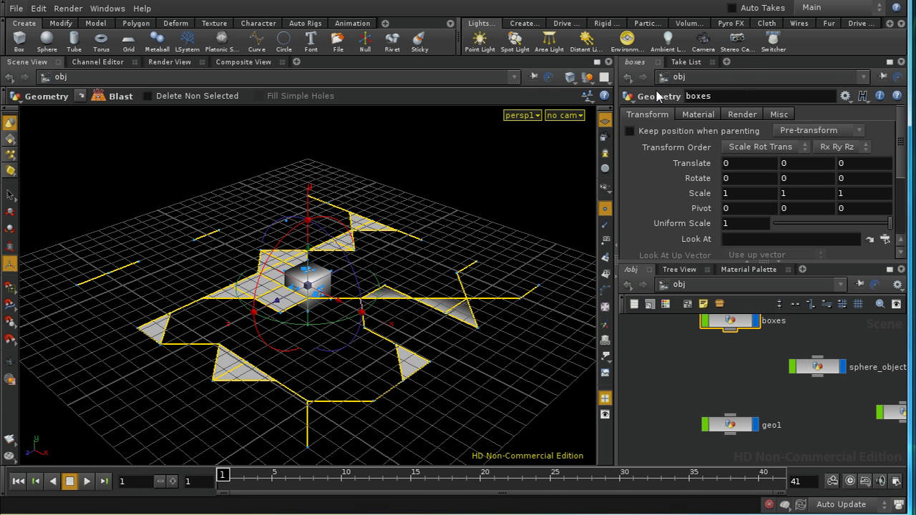
Rename the geo1 object as spheres.
click(738, 430)
click(723, 96)
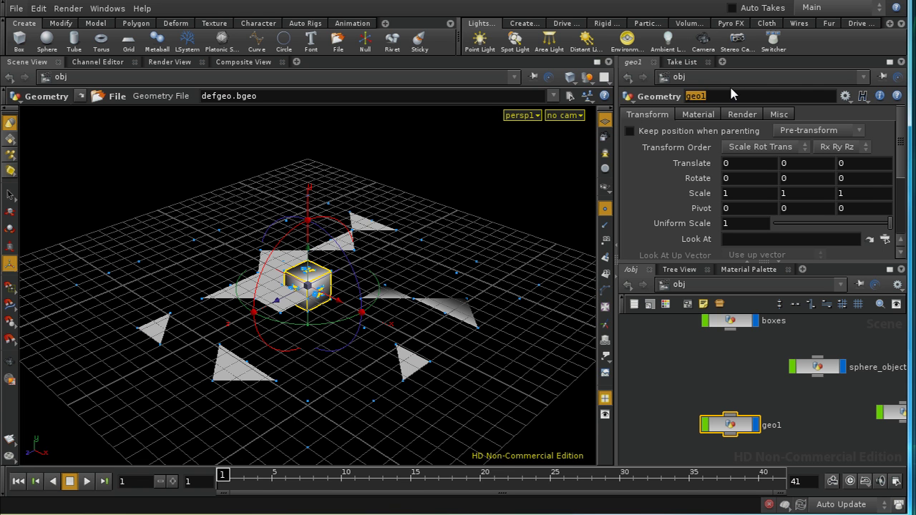
text(spheres)
key(Return)
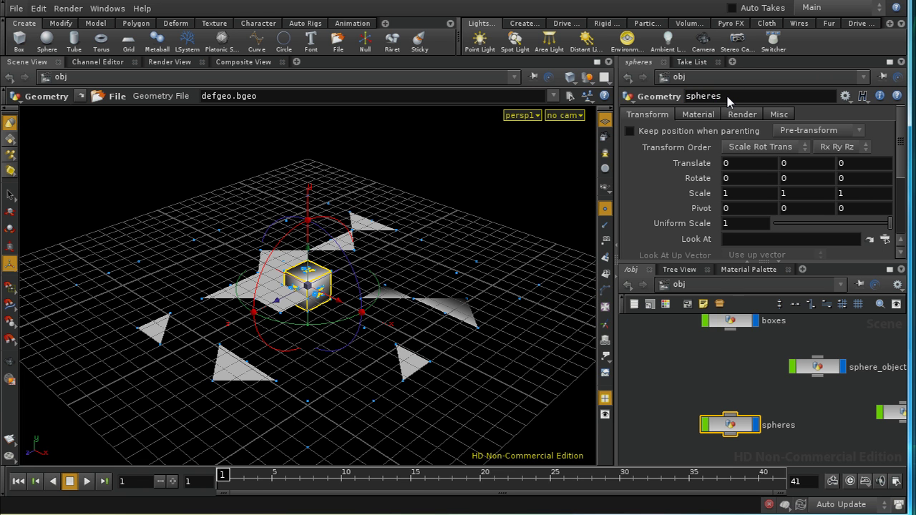
Delete the default file node inside the spheres object and add an Object Merge node in its place.
double_click(744, 427)
key(Delete)
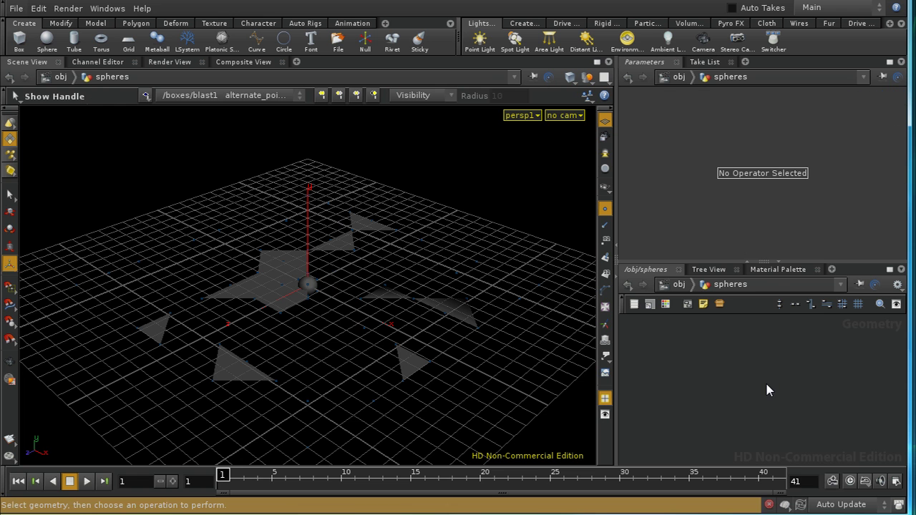
key(Tab)
text(ob)
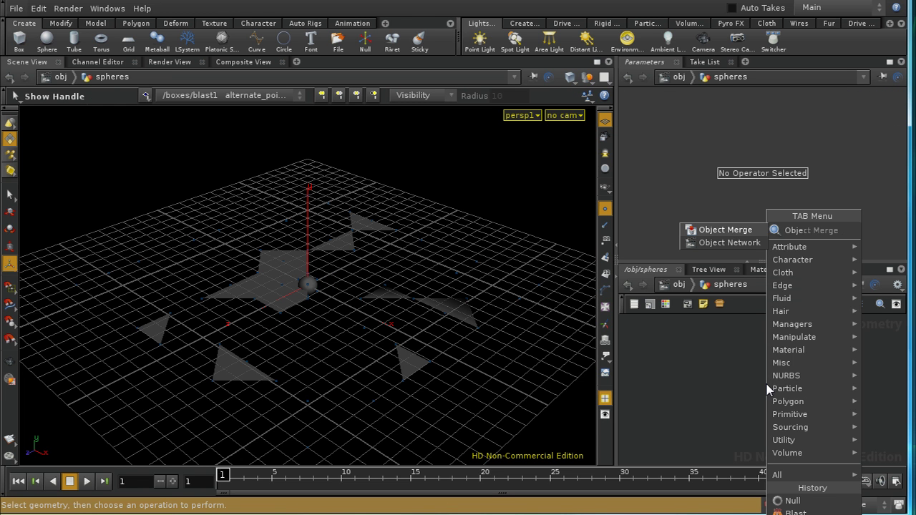
click(746, 232)
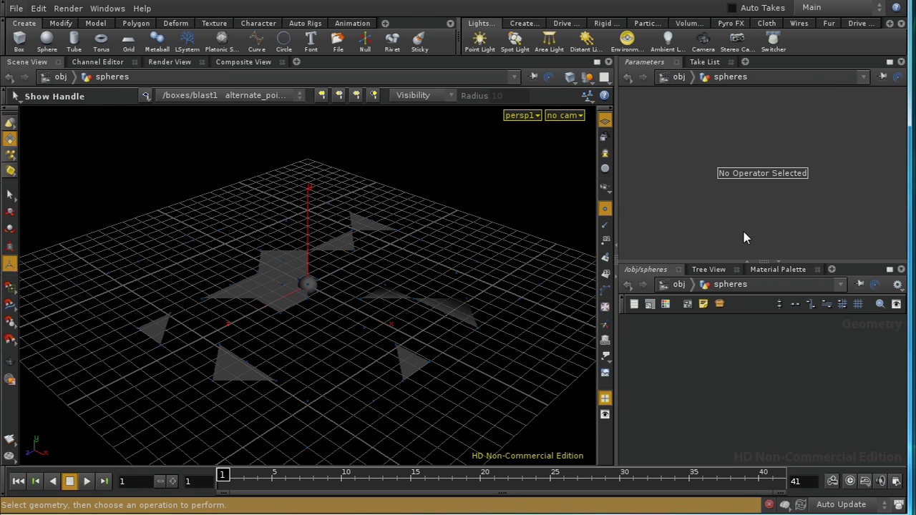
click(770, 367)
Set the Object Merge transform to Into This Object, use OTHER_POINTS_OUT from boxes as Object 1, and return to the object level.
click(768, 114)
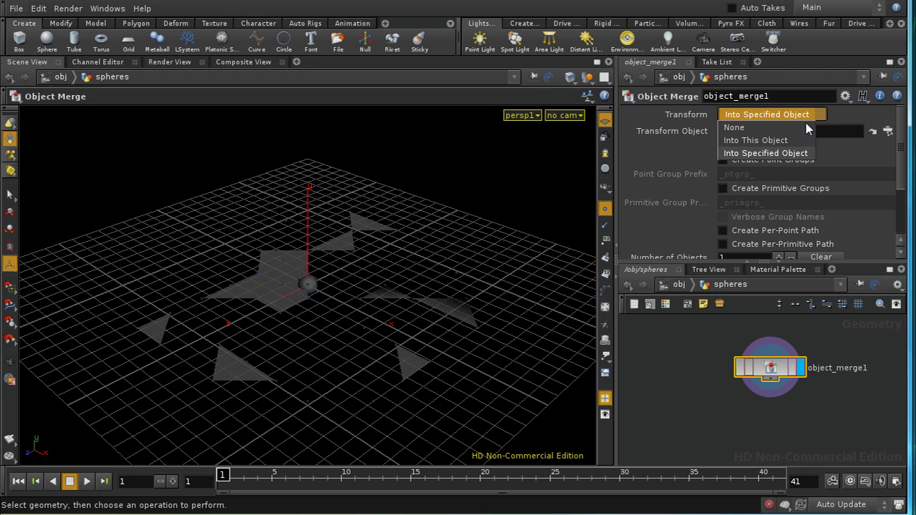
click(759, 138)
scroll(896, 150, down, 2)
click(885, 212)
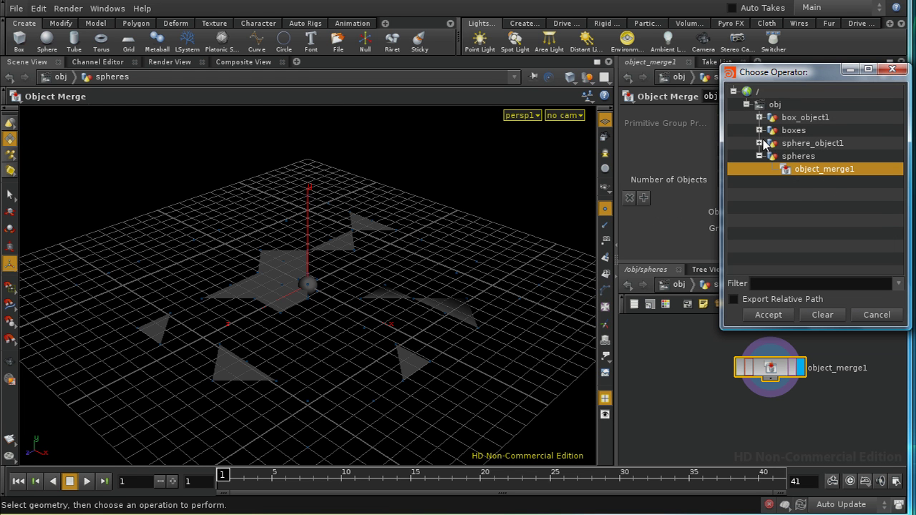
click(760, 131)
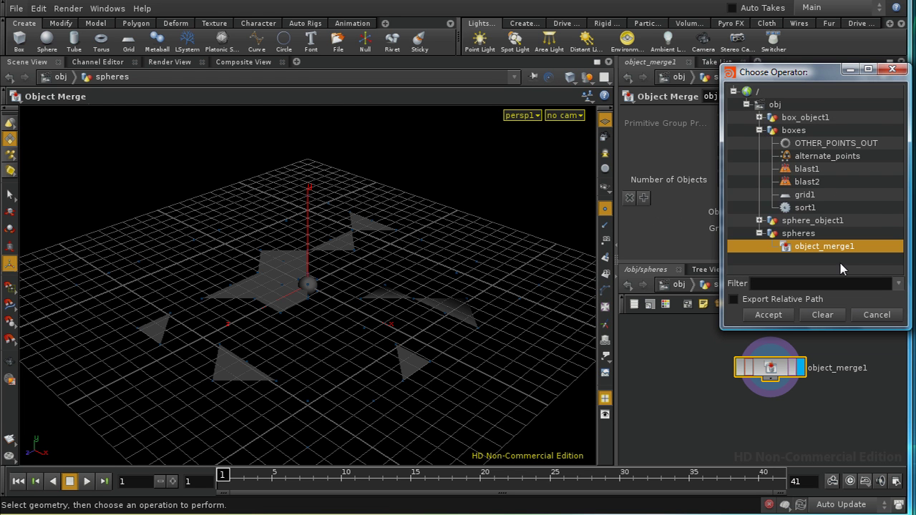
click(838, 144)
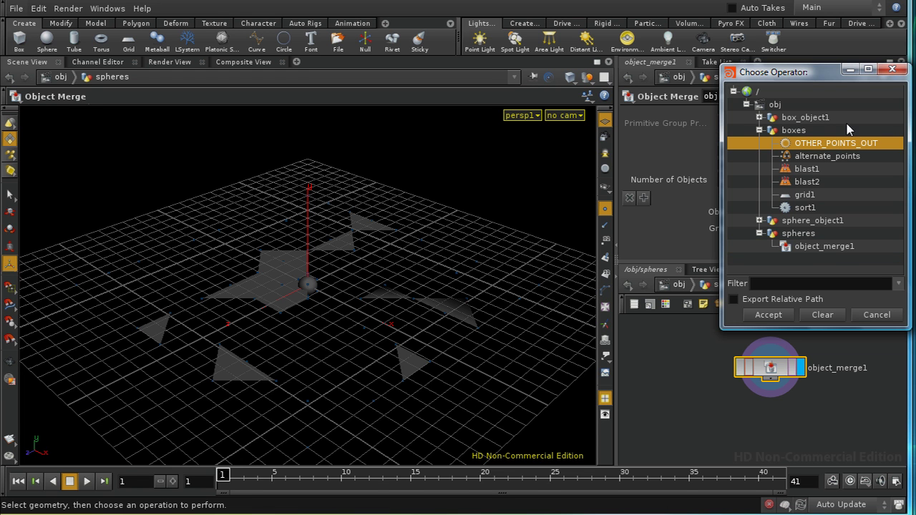
click(764, 316)
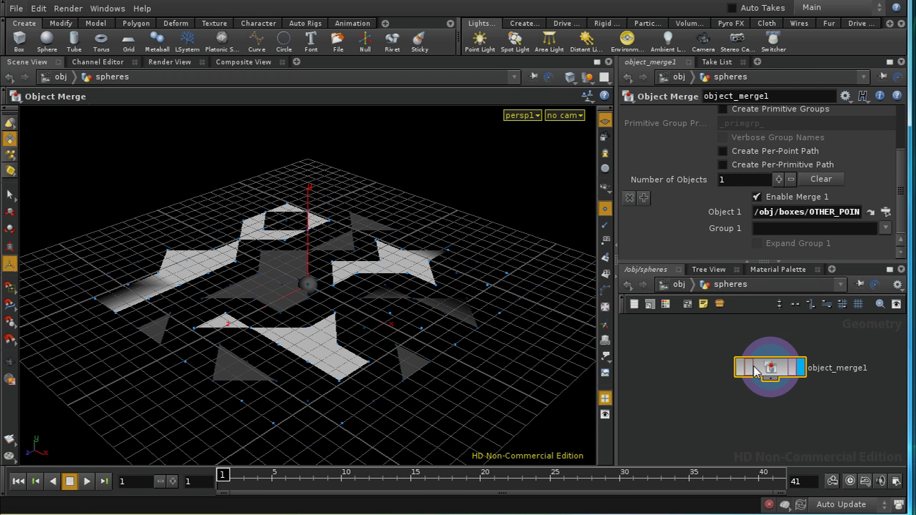
click(678, 284)
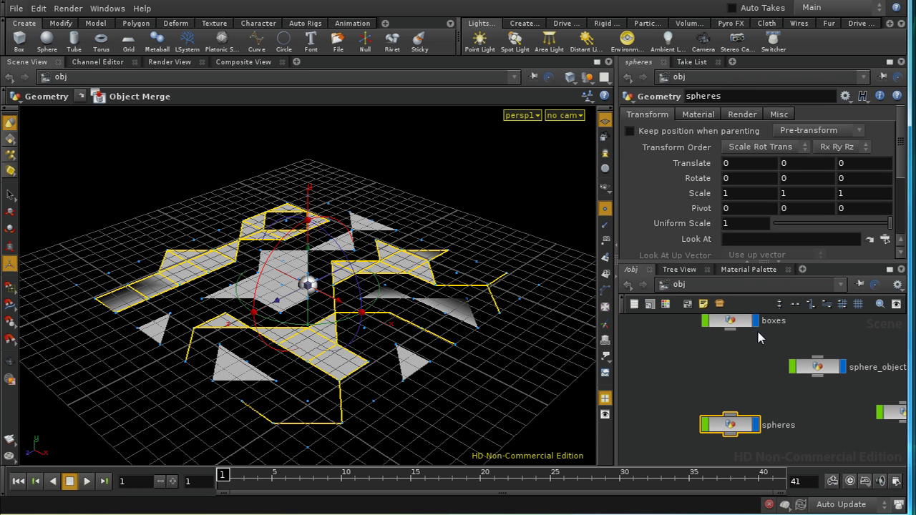
Create an RBD Point Object that instances box_object1 on the points of the boxes object.
click(704, 380)
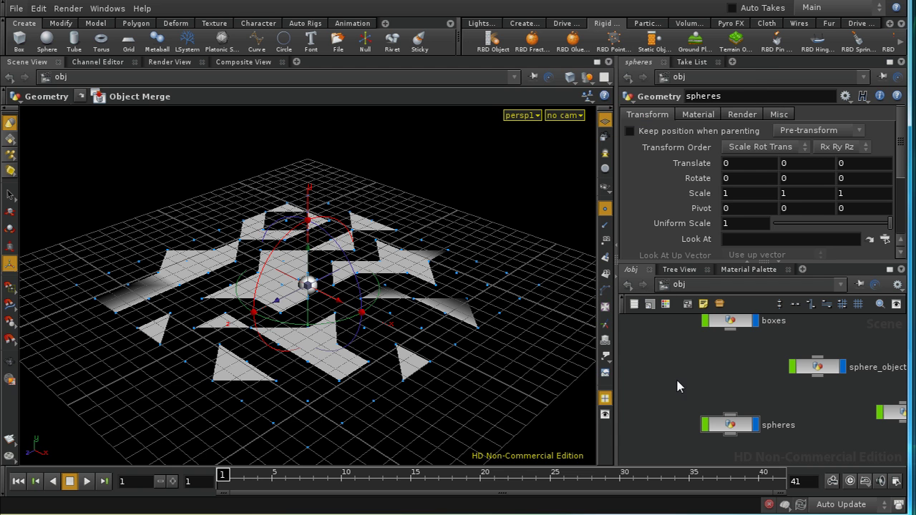
click(614, 42)
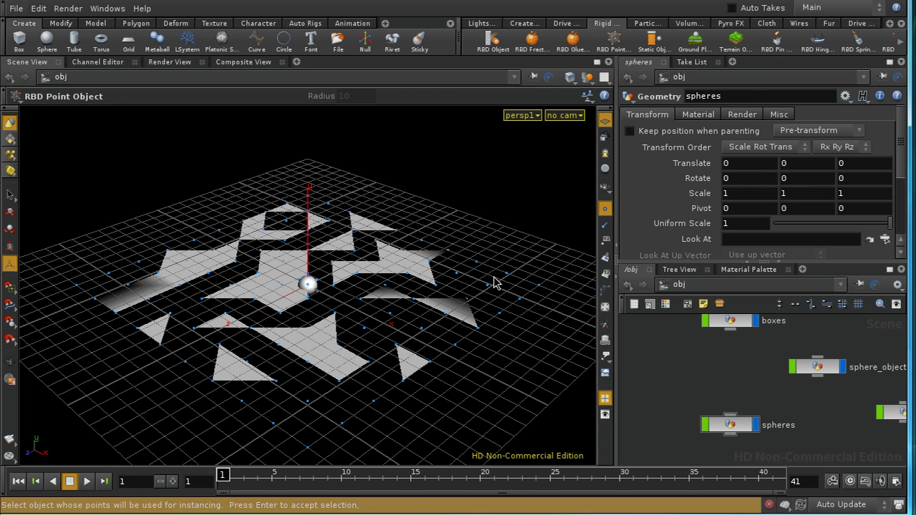
middle_drag(671, 344, 668, 374)
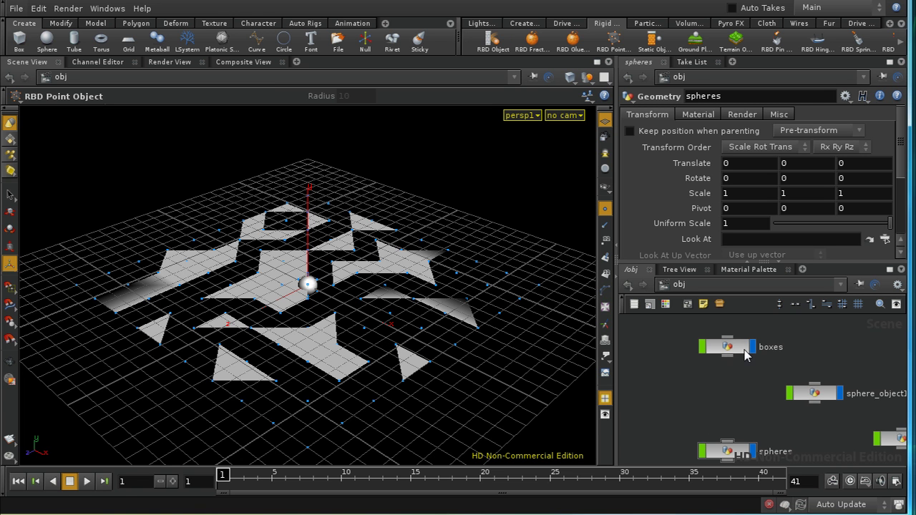
click(744, 354)
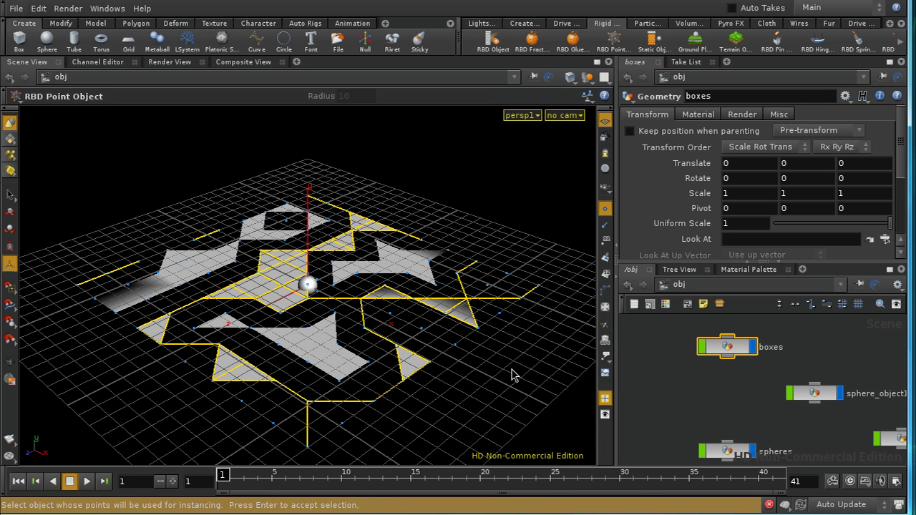
key(Return)
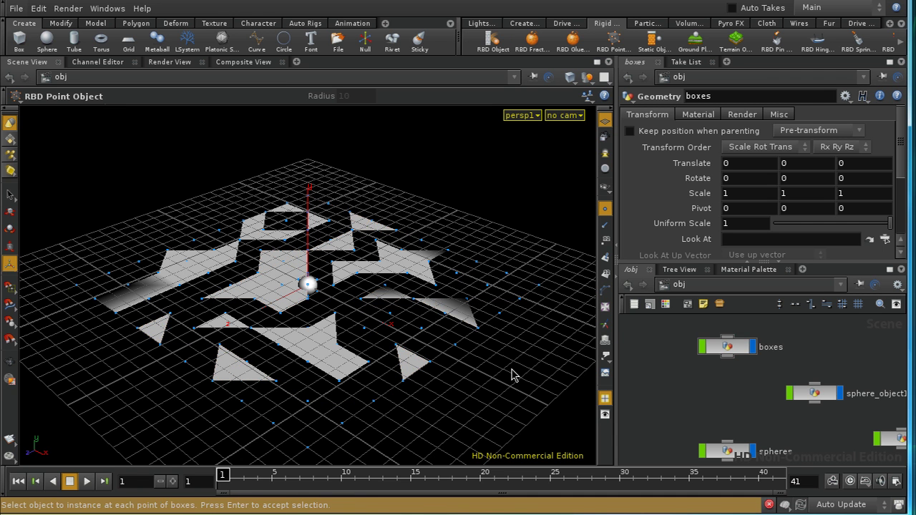
key(Return)
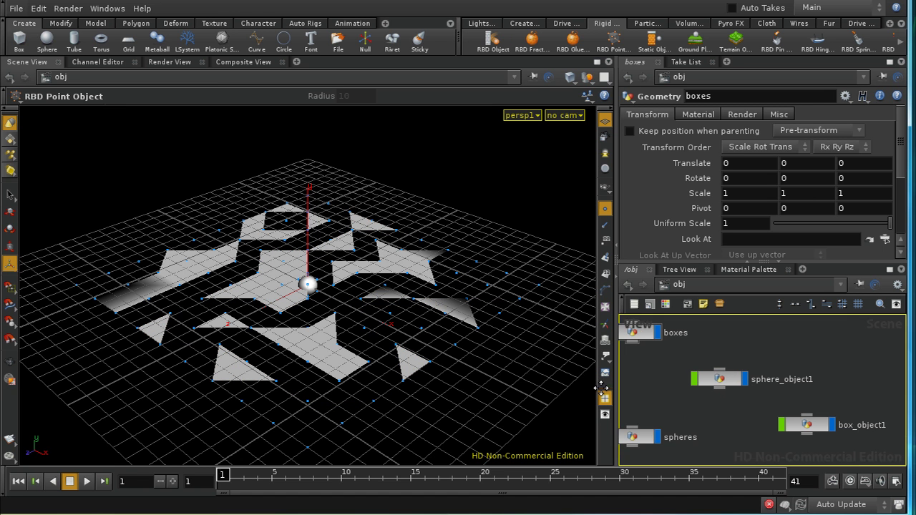
click(804, 426)
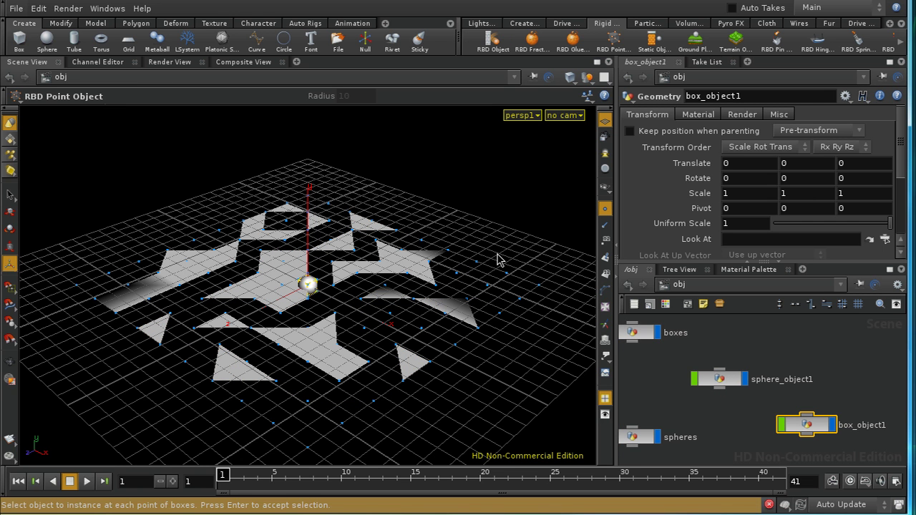
key(Return)
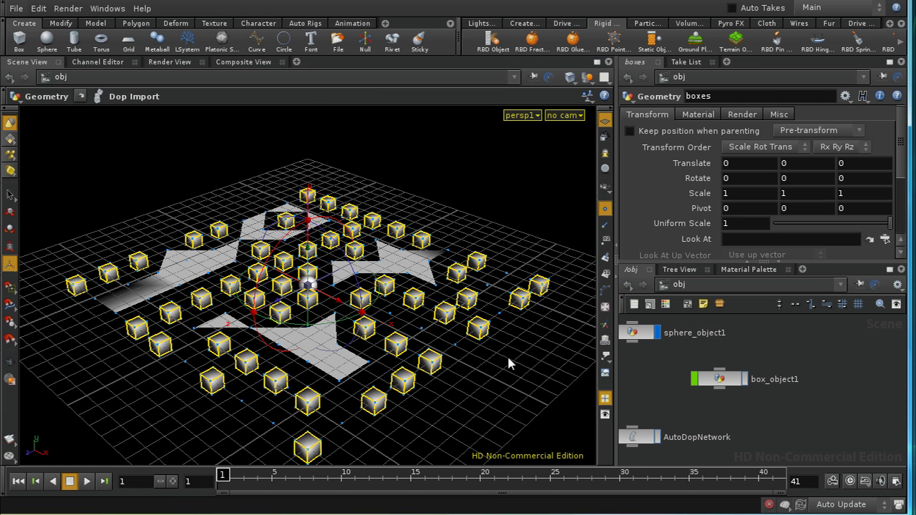
Create an RBD Point Object that instances sphere_object1 on the points of the spheres object.
middle_drag(641, 396, 727, 440)
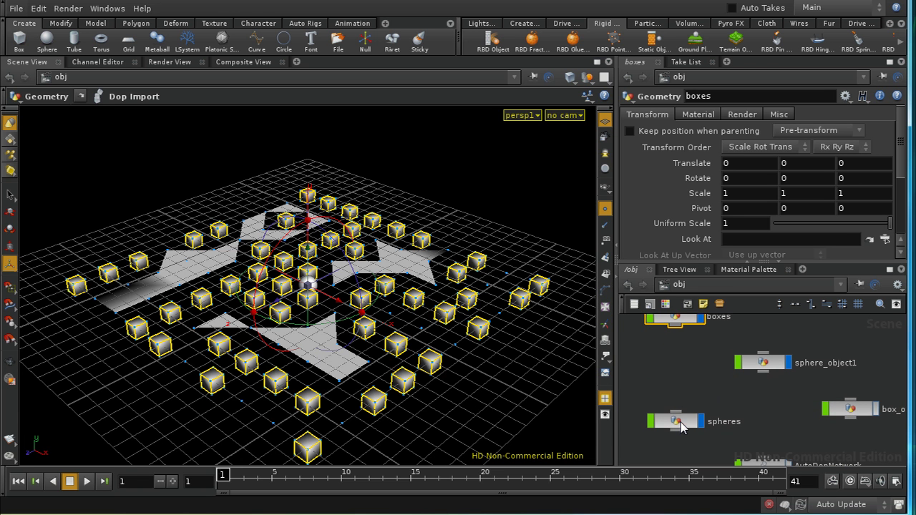
click(676, 390)
click(614, 41)
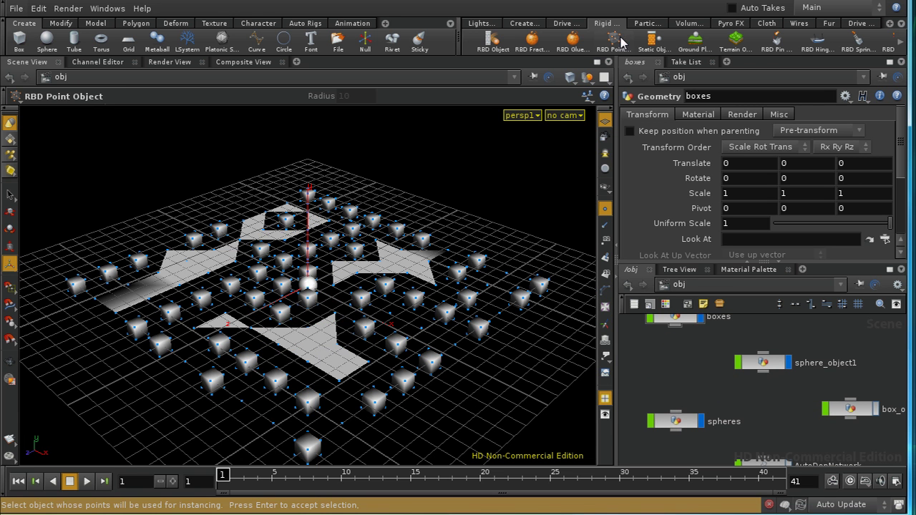
click(675, 420)
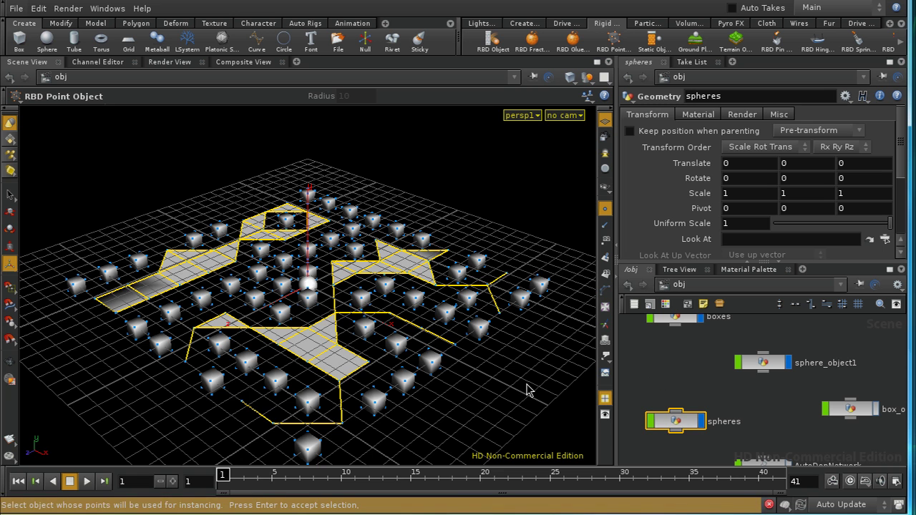
key(Return)
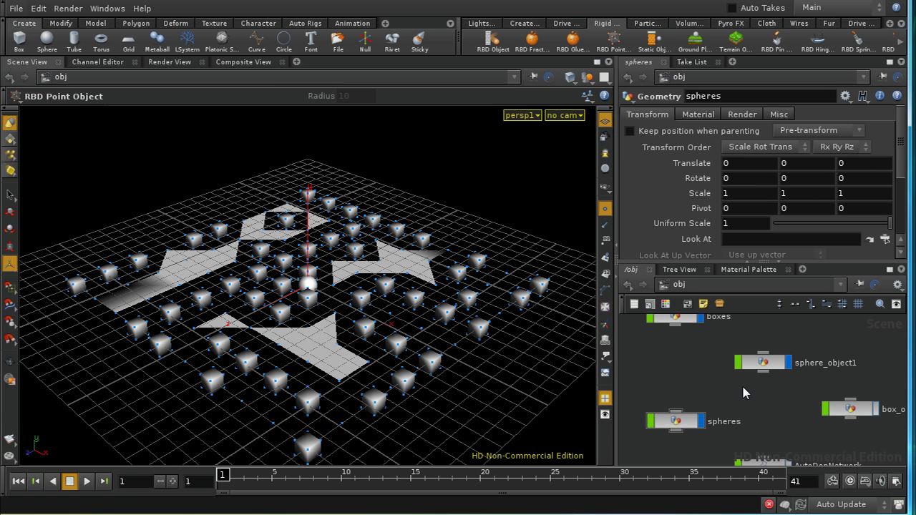
middle_drag(750, 420, 685, 406)
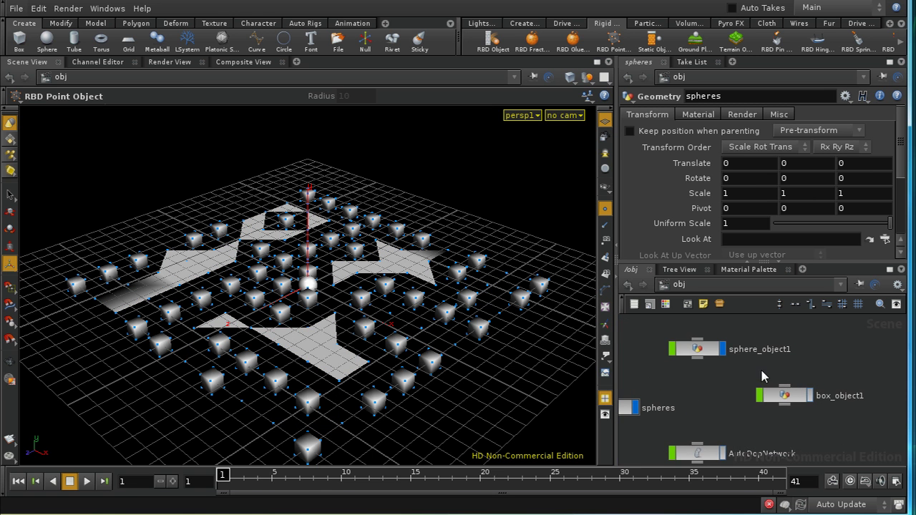
click(705, 351)
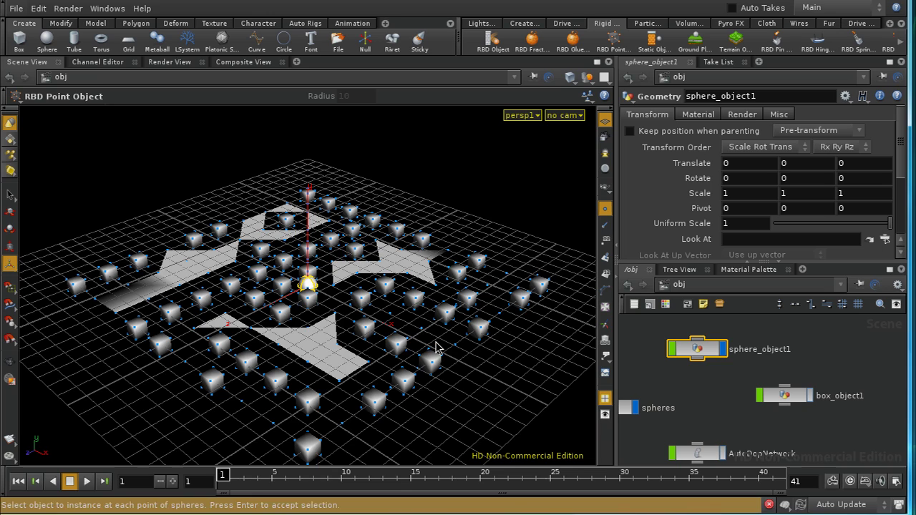
key(Return)
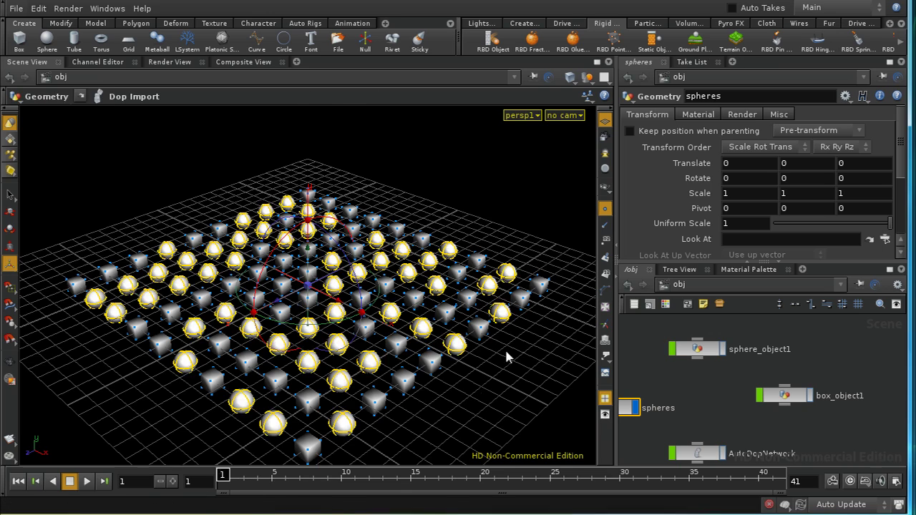
drag(476, 304, 506, 424)
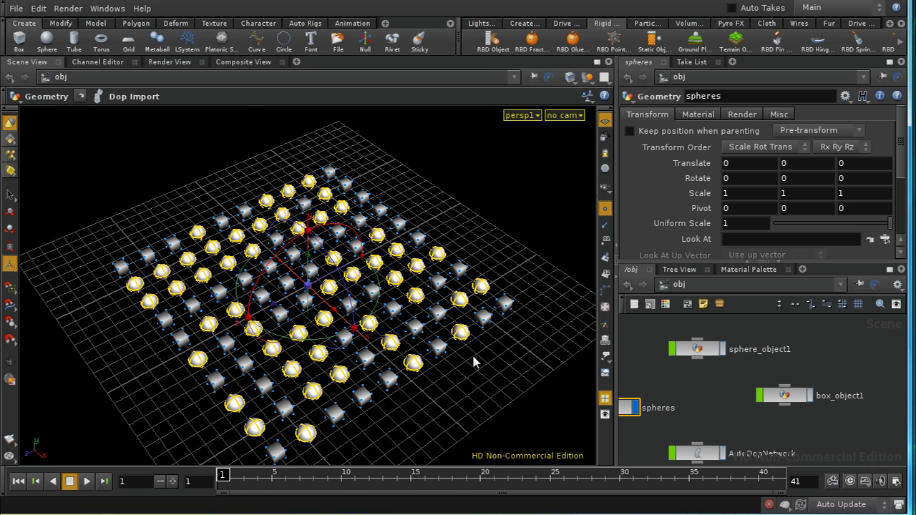
key(space)
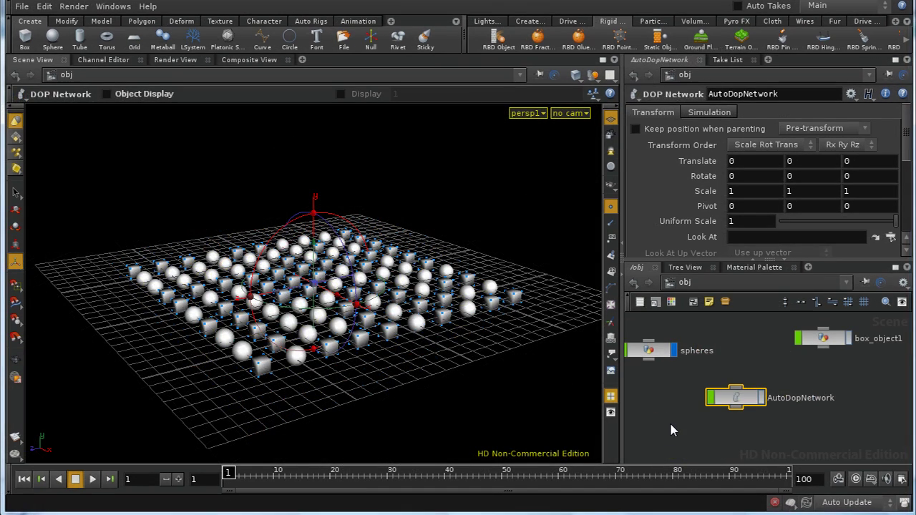
Inside AutoDopNetwork, set the collision volume mode of the boxes RBD node to Implicit Box.
double_click(734, 403)
middle_drag(785, 430, 776, 450)
click(714, 375)
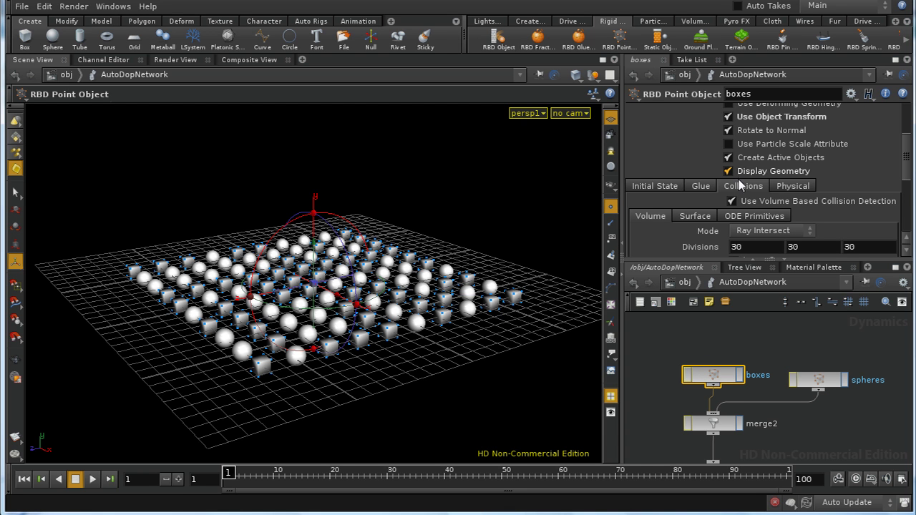
click(761, 232)
click(758, 271)
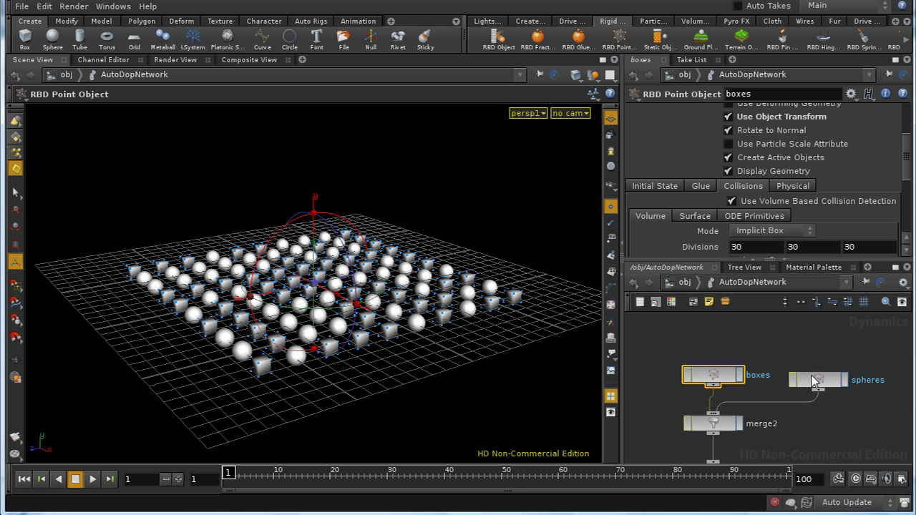
Set the collision volume mode of the spheres RBD node to Implicit Sphere.
click(818, 379)
click(777, 229)
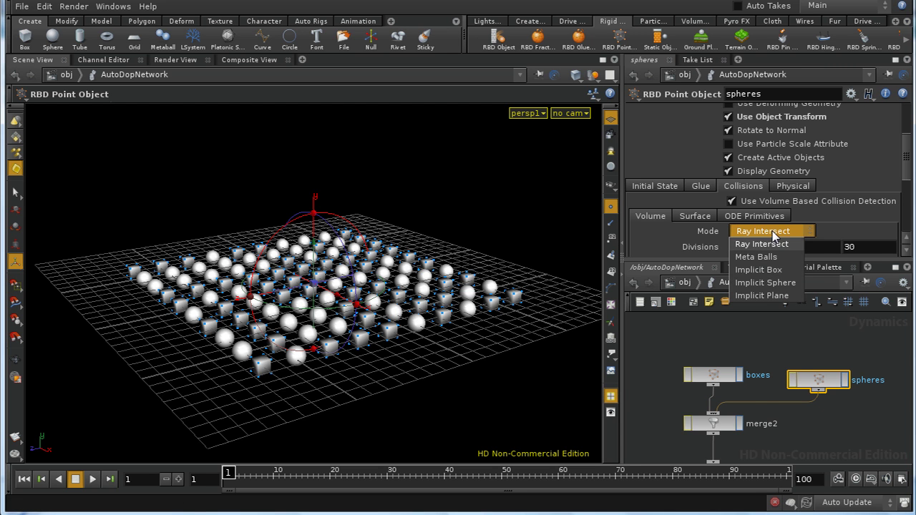
click(779, 284)
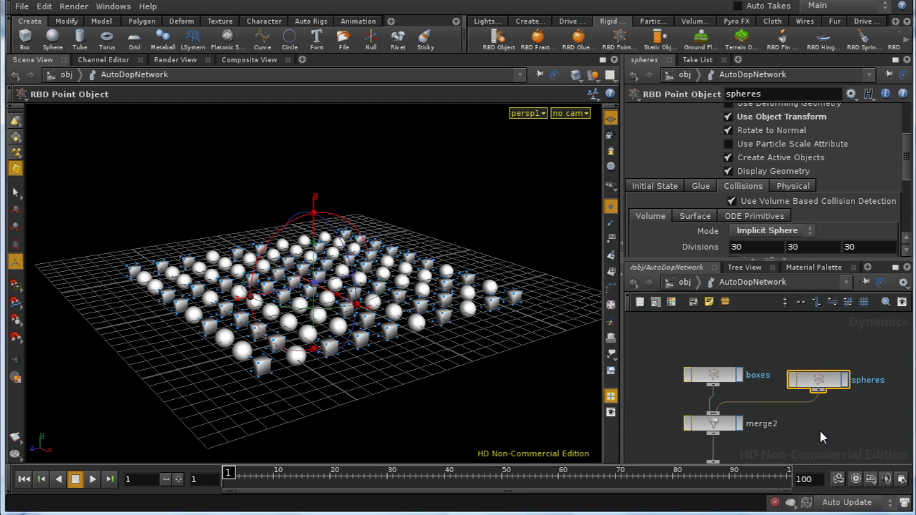
Select gravity1 and play the simulation, including from a side view, to check how gravity moves the objects, rewinding to frame 1.
middle_drag(821, 438, 818, 405)
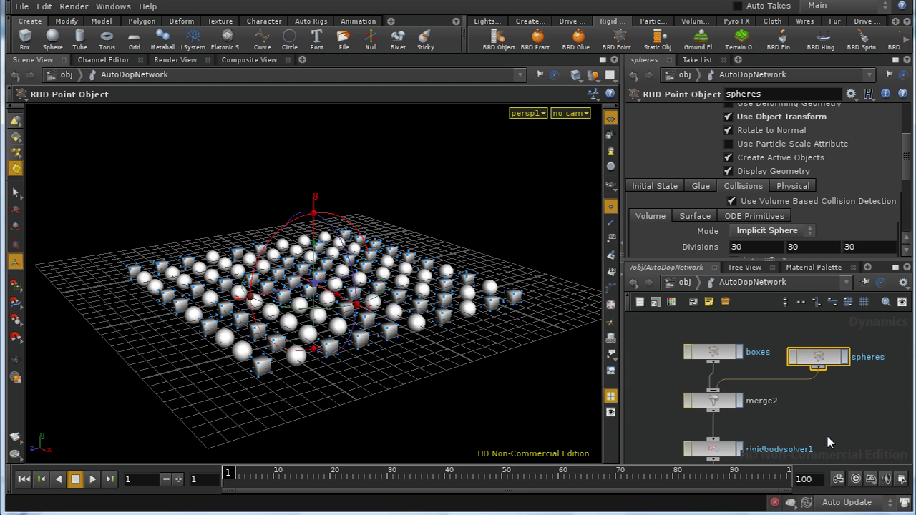
middle_drag(826, 433, 826, 382)
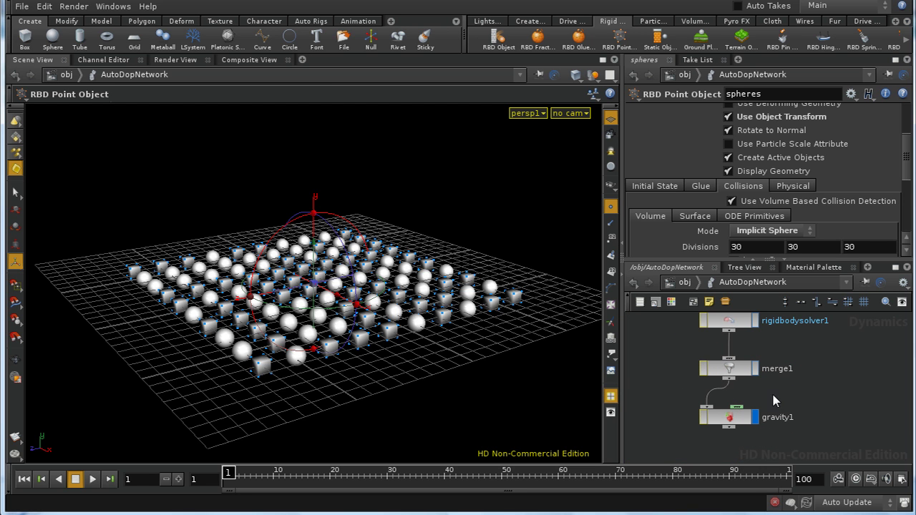
click(724, 416)
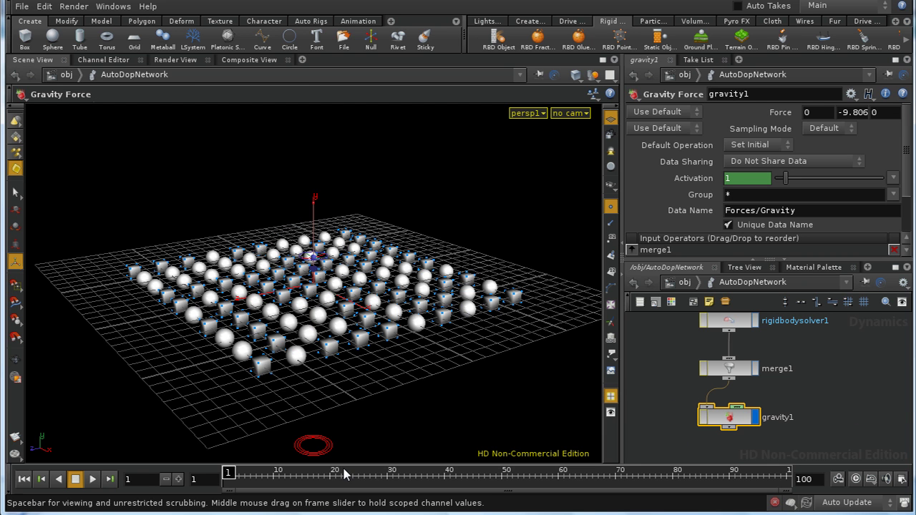
click(93, 480)
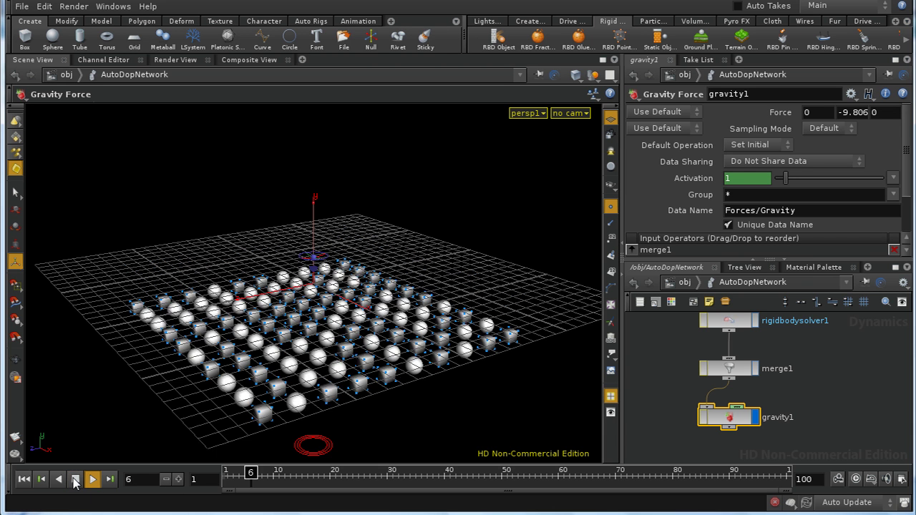
click(75, 480)
click(24, 479)
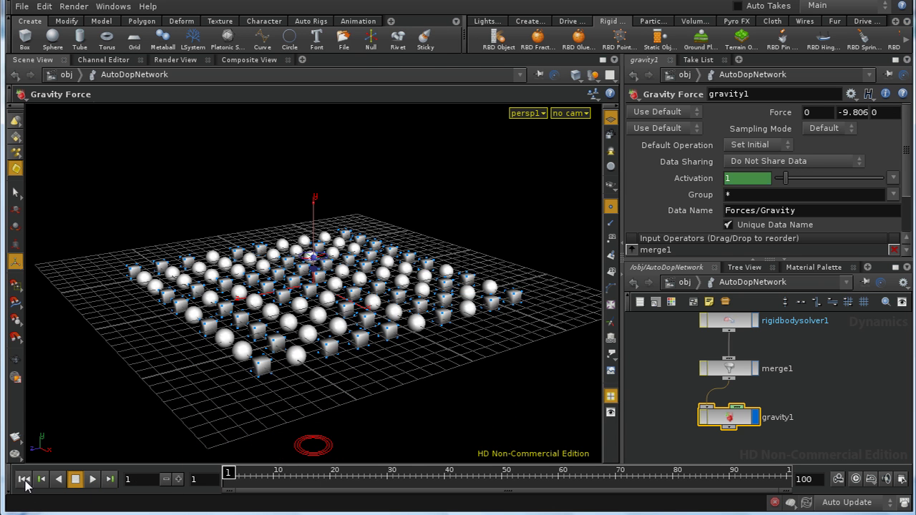
click(93, 485)
click(28, 480)
drag(299, 347, 259, 332)
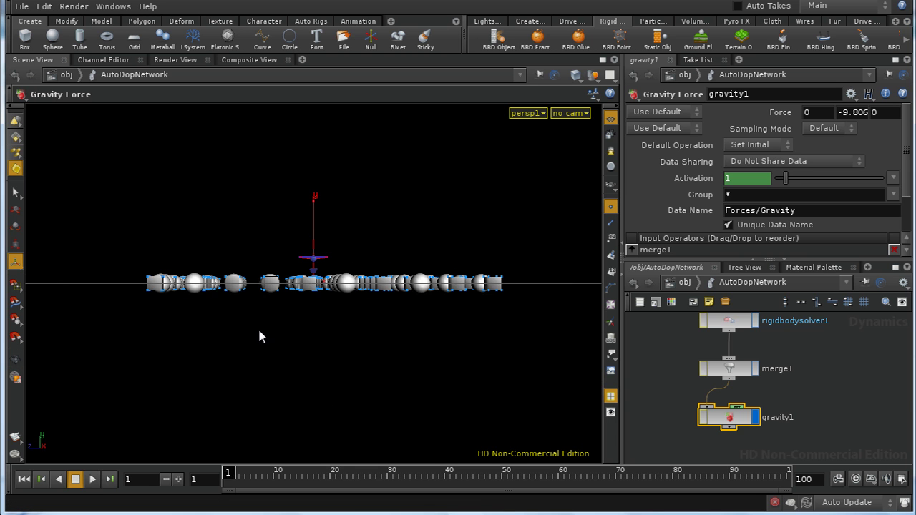
click(94, 481)
click(77, 481)
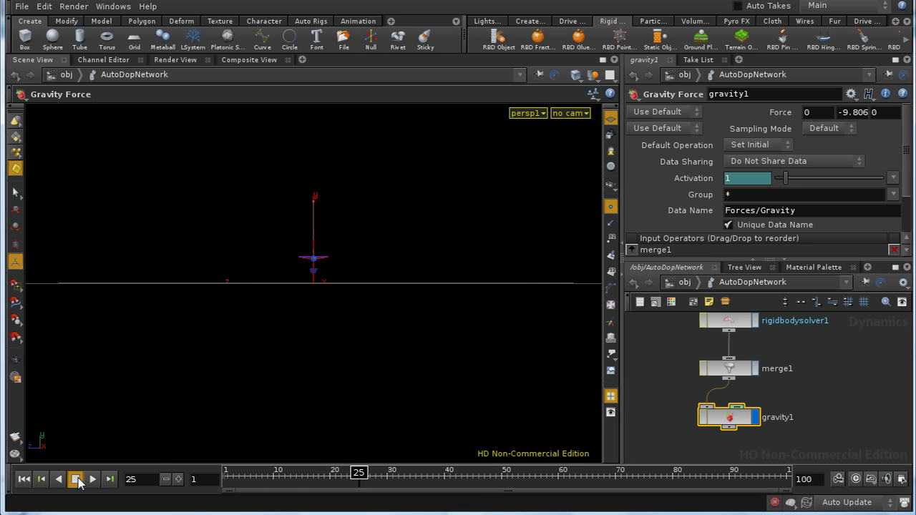
click(29, 481)
Bypass the gravity1 node in the dynamics network.
middle_drag(839, 367, 798, 345)
click(699, 426)
middle_drag(818, 429, 822, 380)
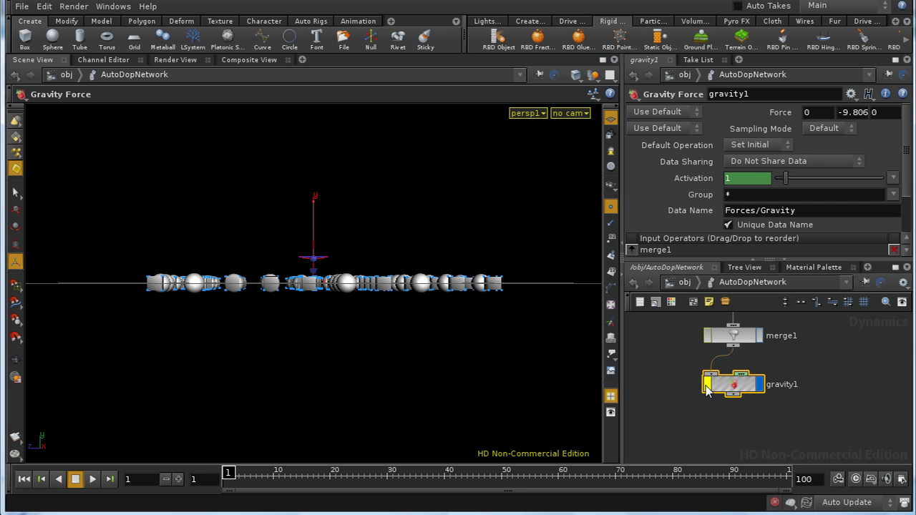
Add a Uniform Force node directly below gravity1, connected to its output.
middle_drag(762, 435, 779, 417)
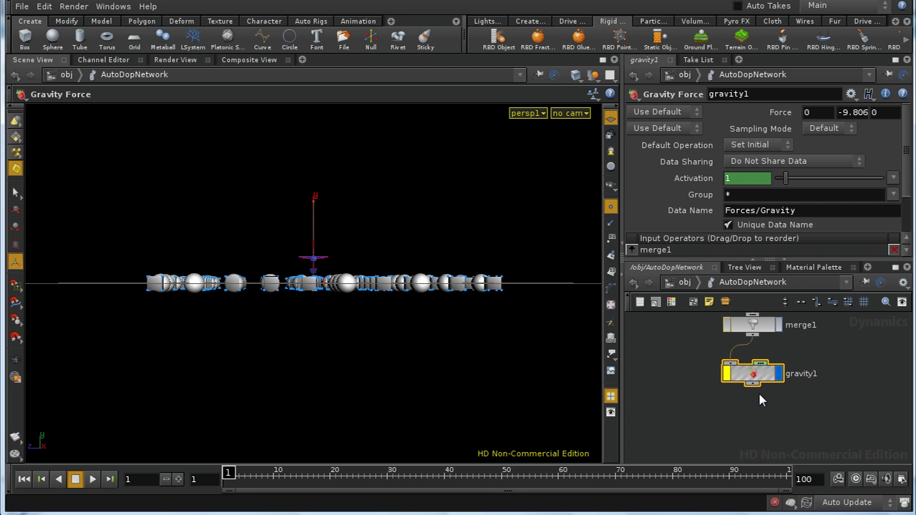
key(Tab)
text(uniform)
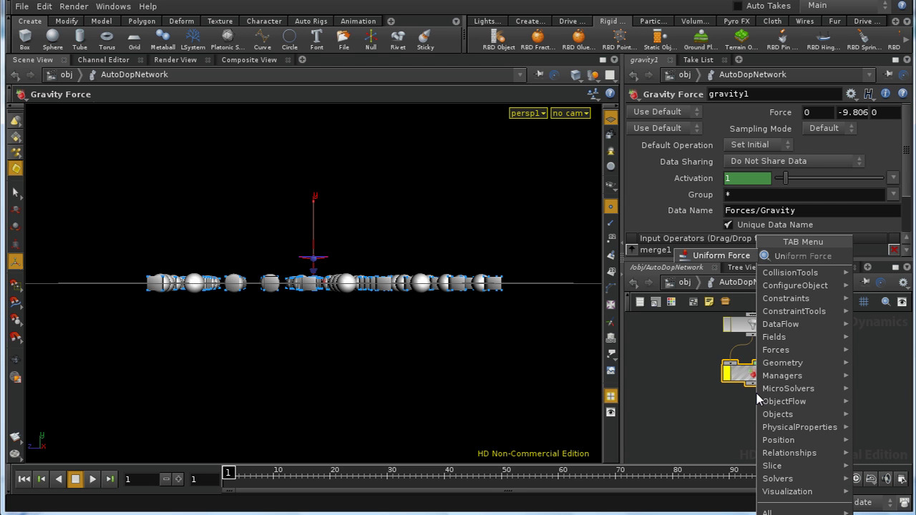
key(Return)
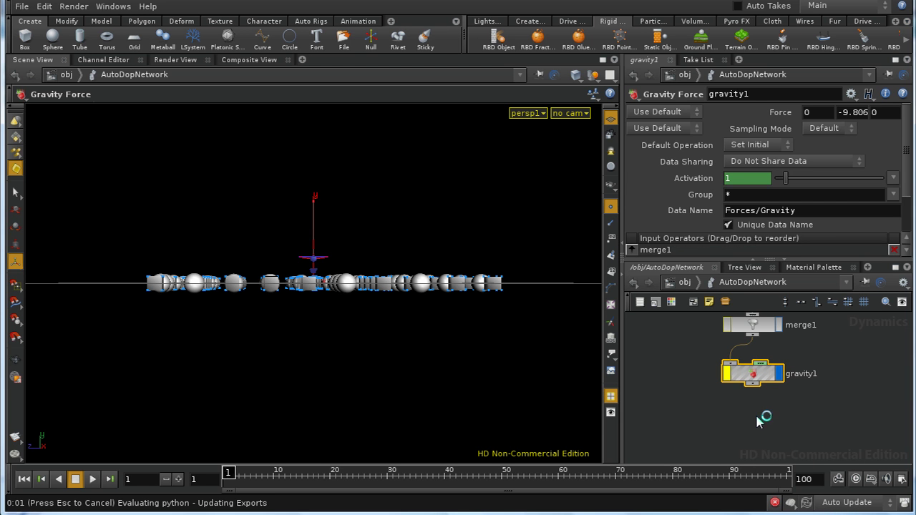
click(760, 422)
drag(760, 422, 757, 431)
drag(456, 271, 565, 209)
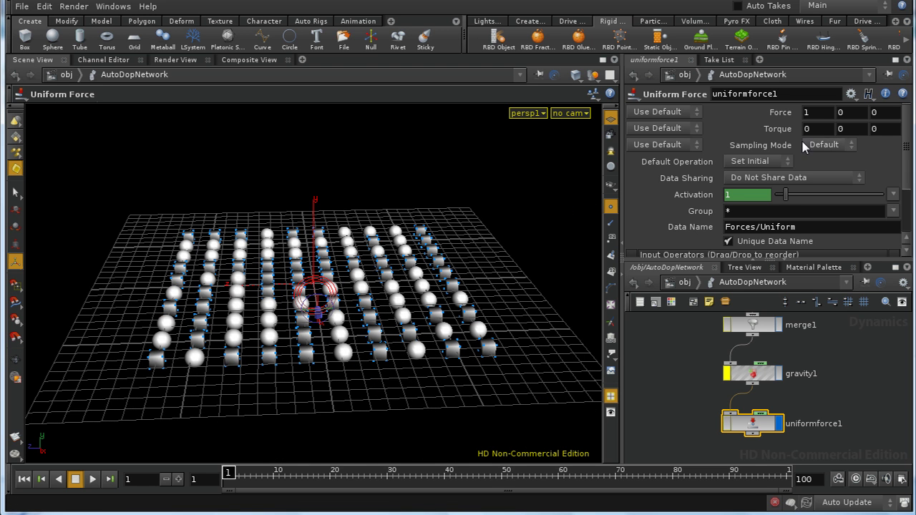
Set the Uniform Force node's force to 0 in X and 10 in Y.
click(813, 115)
text(0)
key(Tab)
key(Tab)
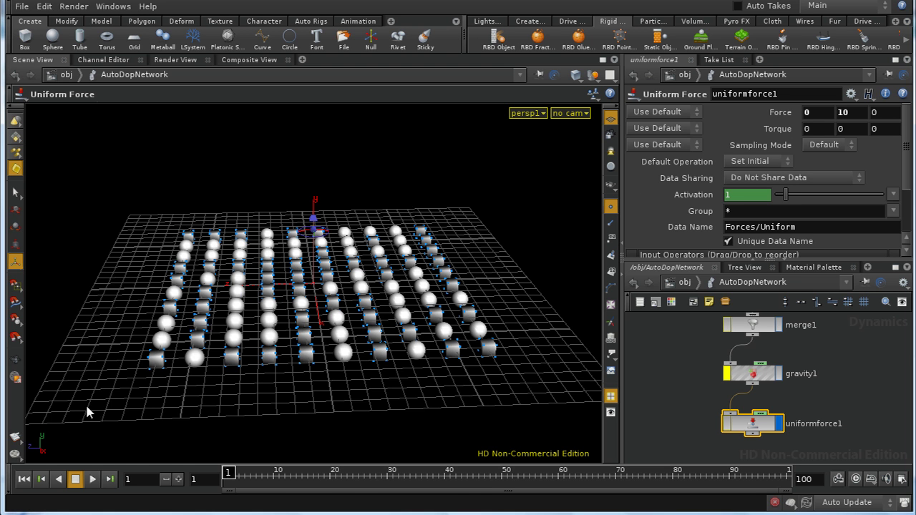
alt+drag(240, 423, 419, 408)
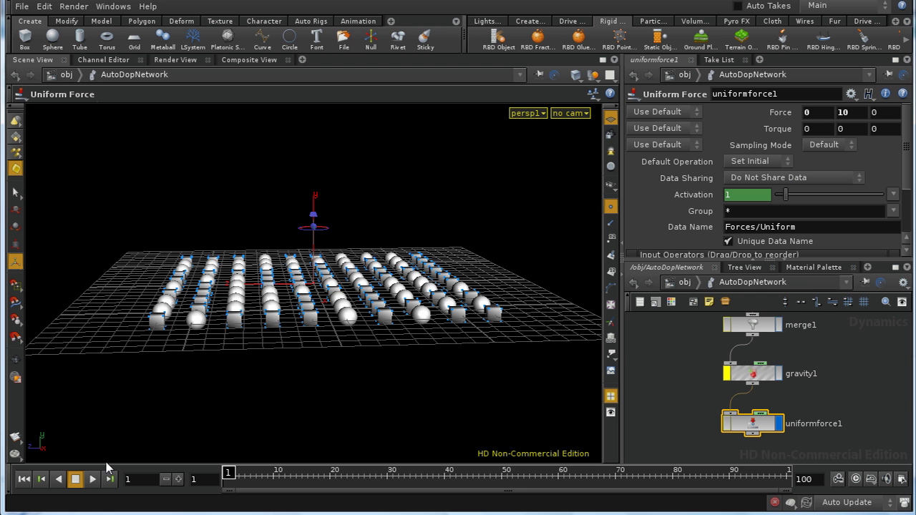
Play the simulation to about frame 45 and examine from several angles how the uniform force moves the boxes and spheres.
click(93, 480)
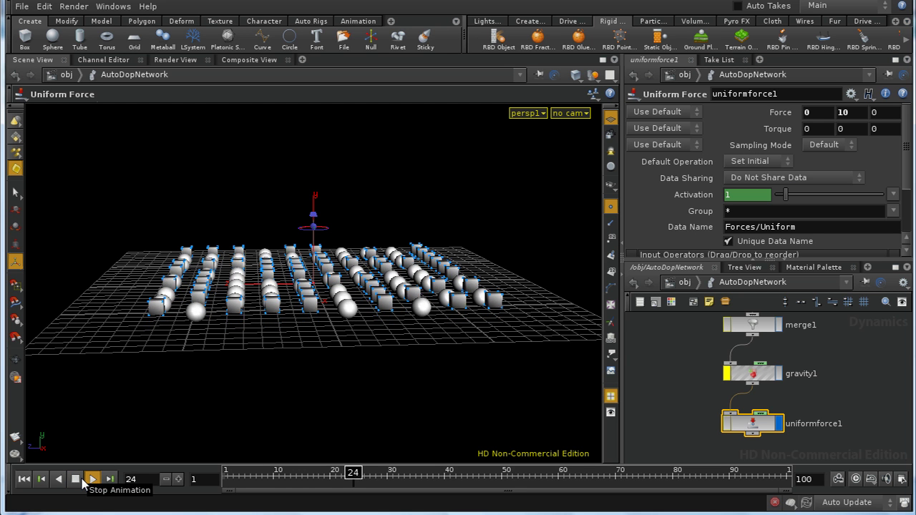
click(75, 480)
key(Escape)
drag(160, 352, 321, 346)
key(Return)
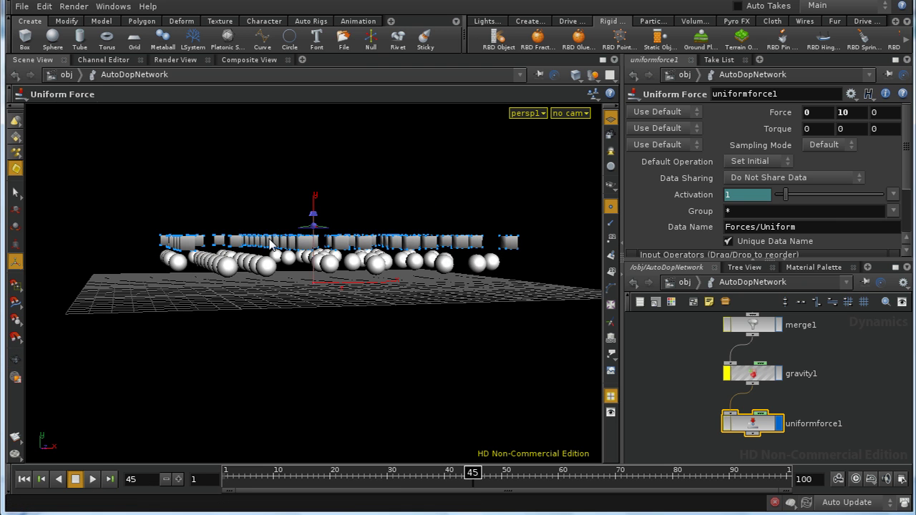
key(Escape)
drag(446, 241, 459, 315)
key(Return)
key(Escape)
key(Return)
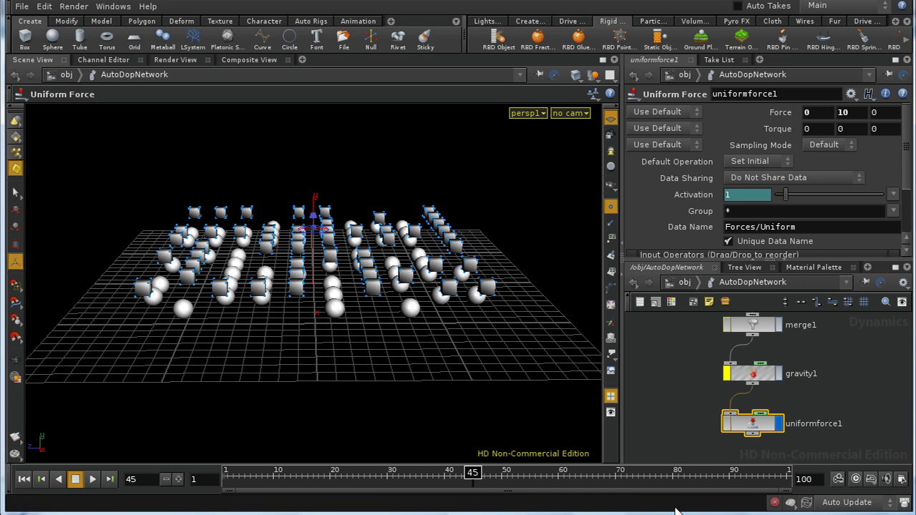
key(Escape)
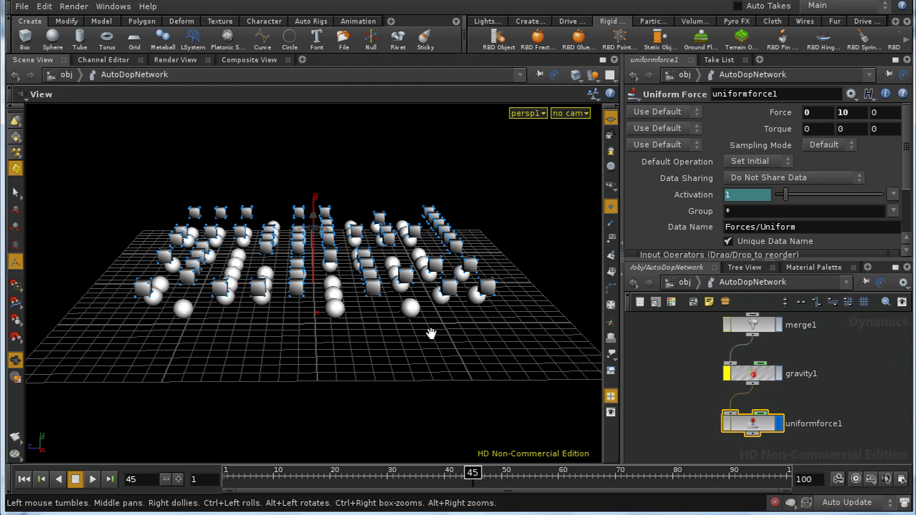
drag(434, 329, 372, 322)
key(Return)
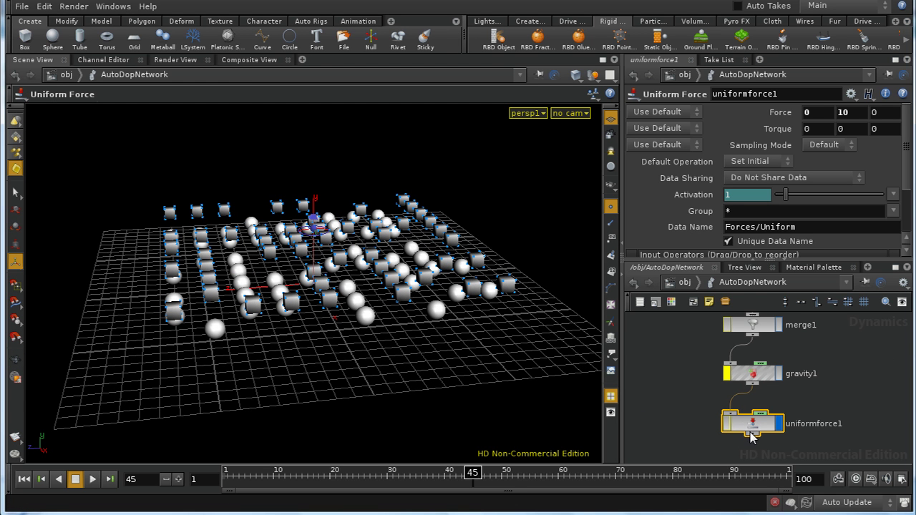
Set the physical density of both the boxes and spheres RBD Point Object nodes to Override Point Value.
scroll(832, 355, up, 5)
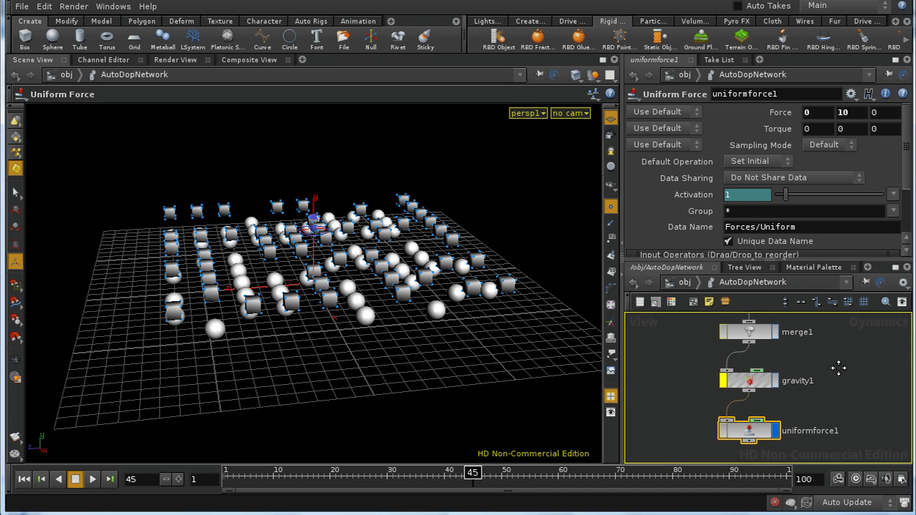
click(730, 370)
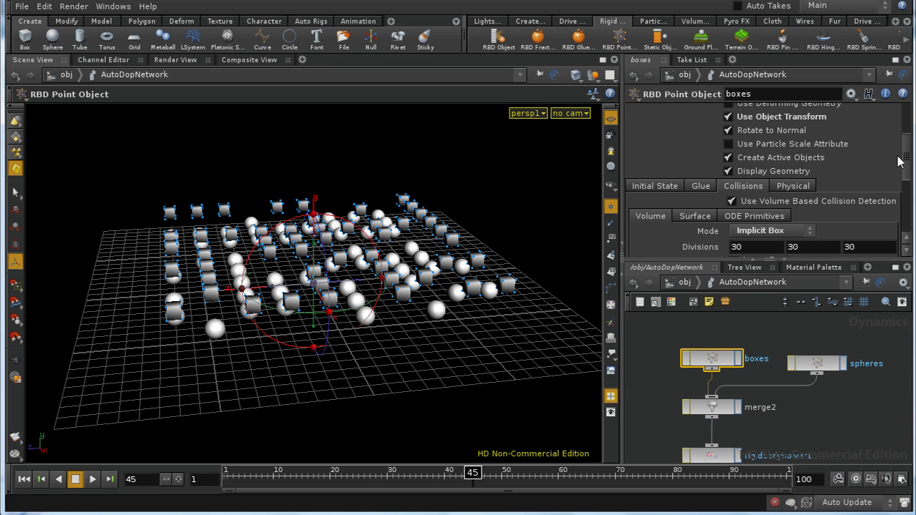
click(801, 368)
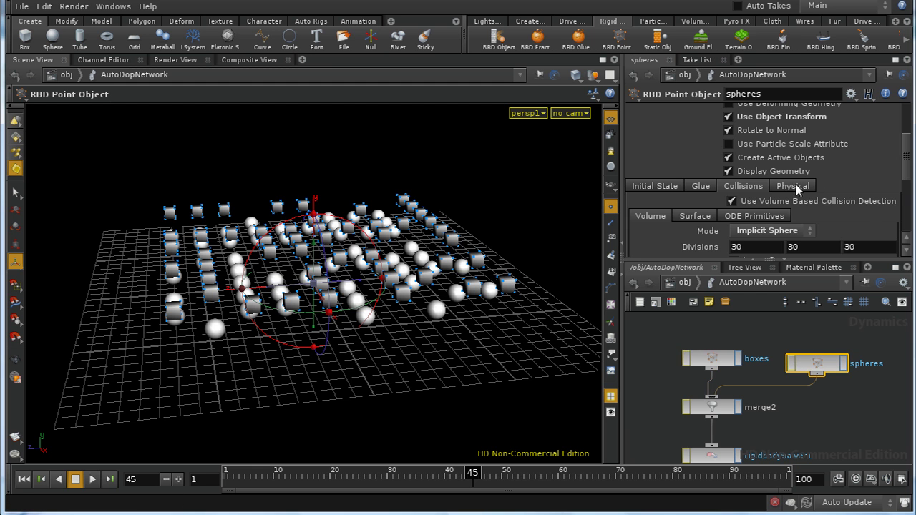
click(794, 186)
drag(906, 161, 906, 187)
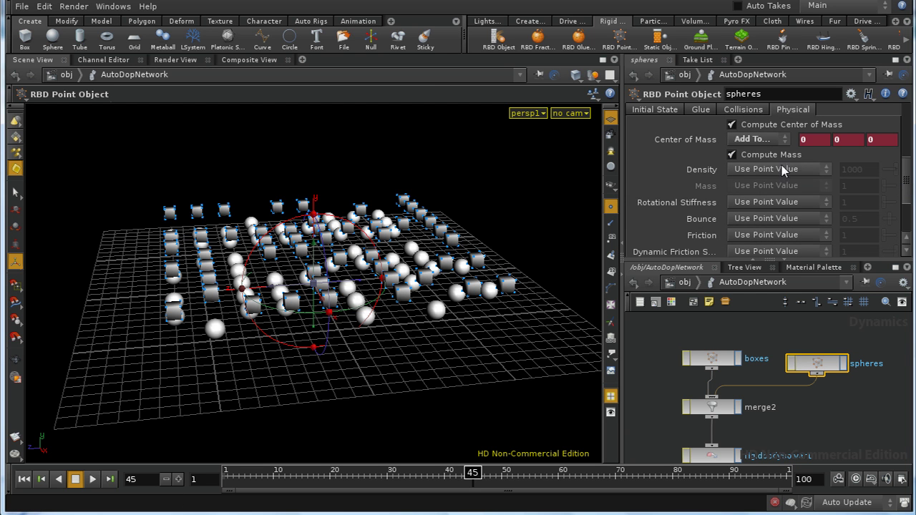
drag(644, 344, 848, 394)
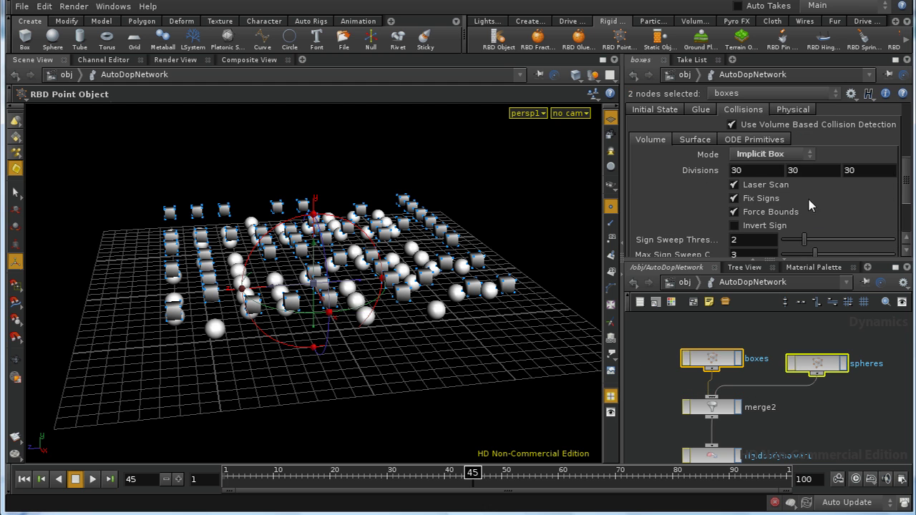
click(794, 113)
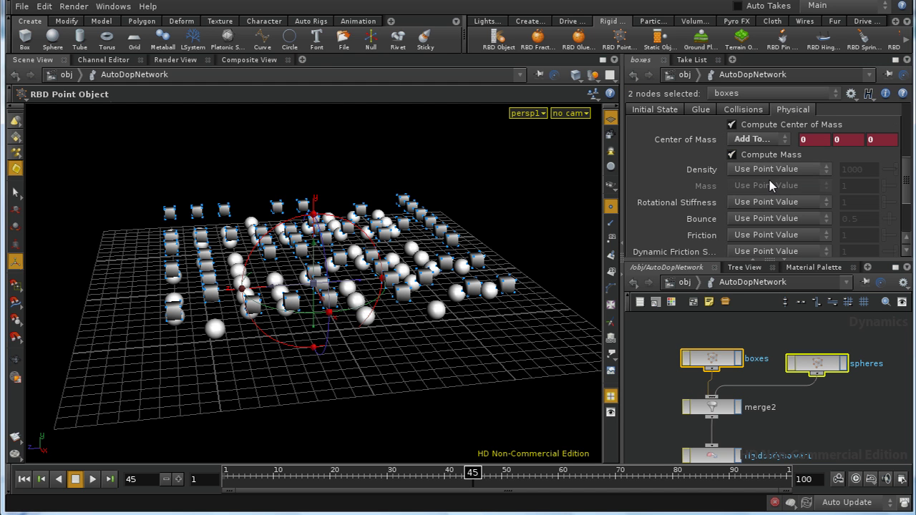
click(785, 172)
click(774, 208)
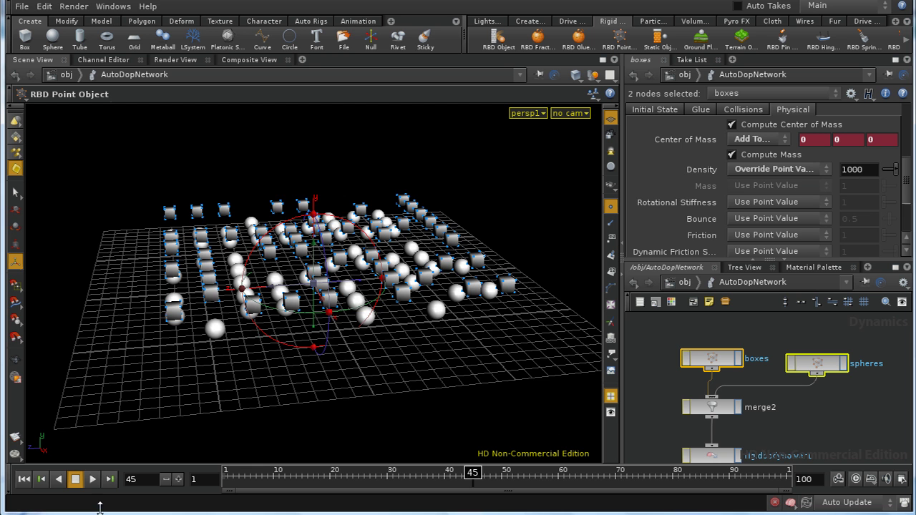
Replay the simulation from frame 1 to check the effect of the overridden density, rewind, and view the grid of objects from other angles.
click(27, 480)
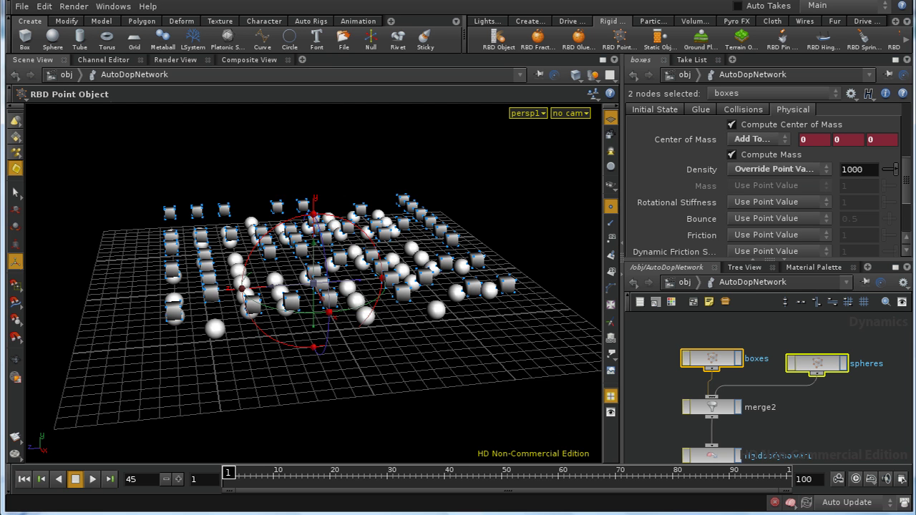
click(96, 483)
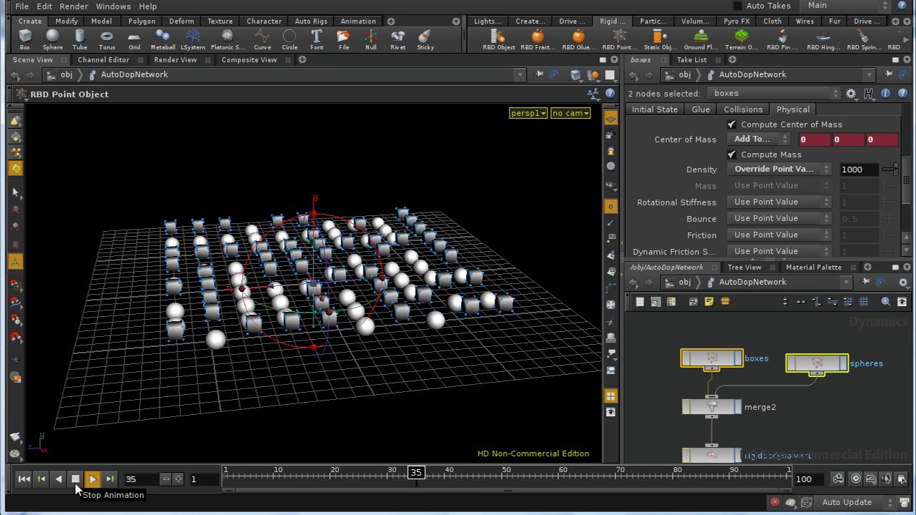
click(76, 479)
click(24, 479)
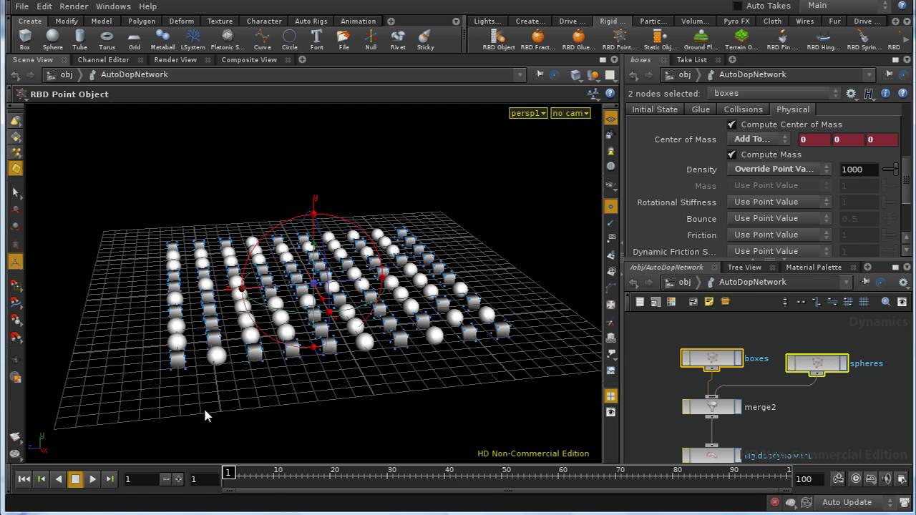
drag(385, 347, 430, 344)
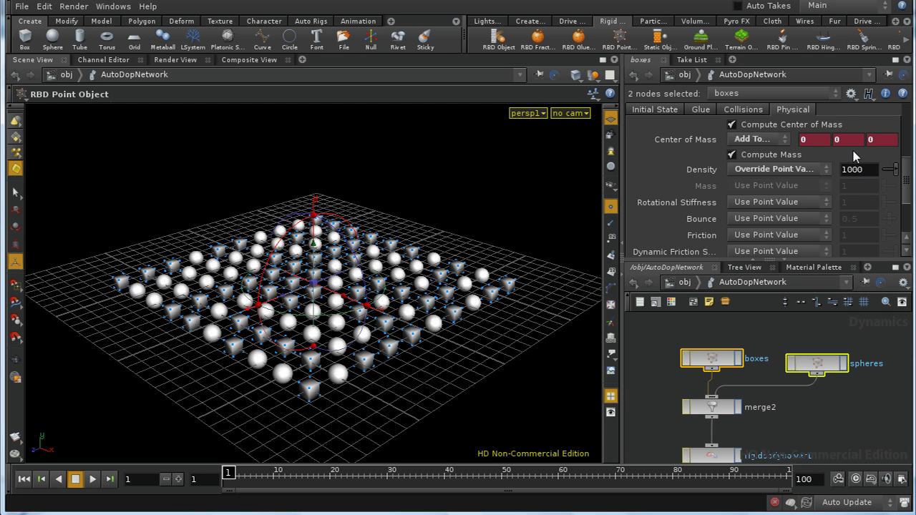
click(841, 393)
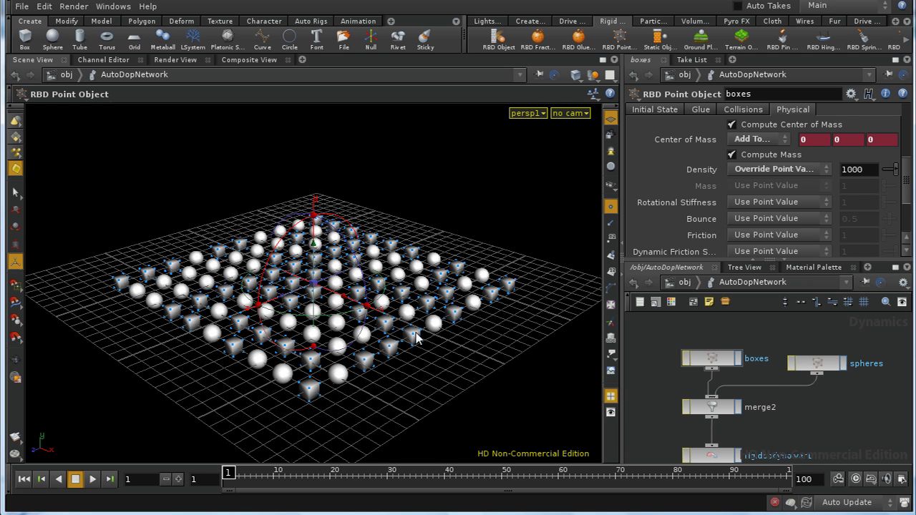
key(Escape)
drag(429, 347, 417, 281)
key(Return)
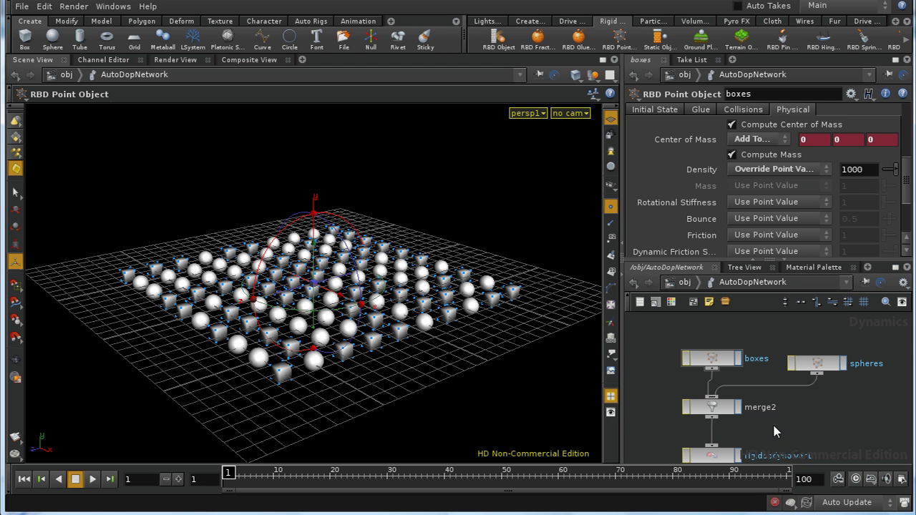
Set the uniformforce1 node's force to 0 in Y and its torque to 10 in Y.
middle_drag(798, 425, 808, 395)
click(744, 424)
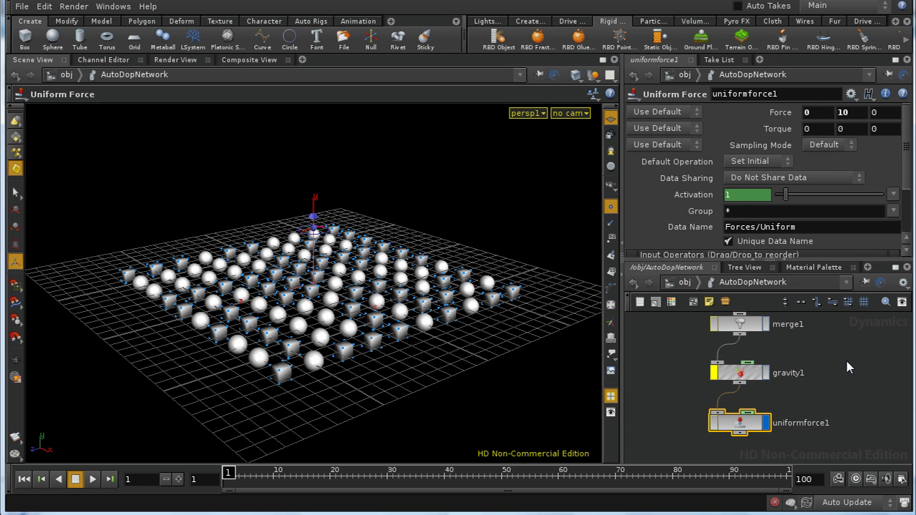
click(848, 115)
text(0)
click(845, 130)
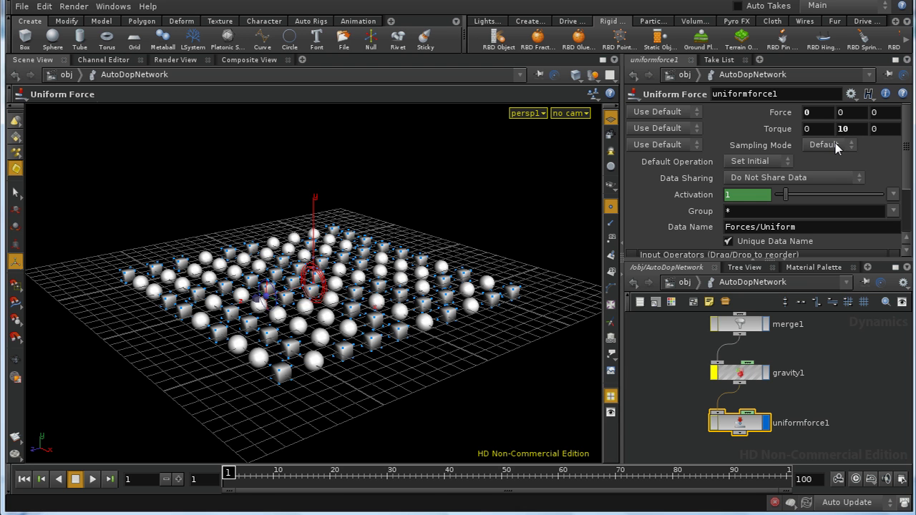
Play the simulation to frame 28 and examine how the Y torque affects the objects from different angles.
drag(157, 432, 157, 467)
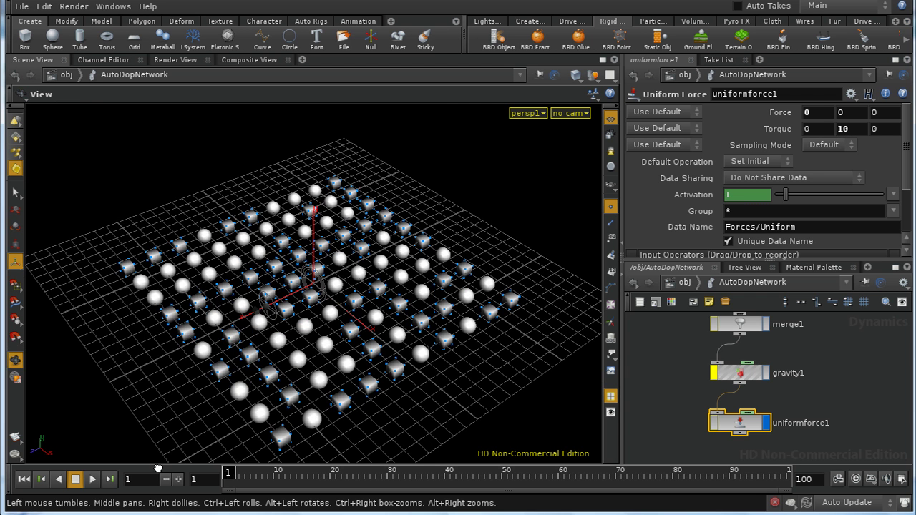
click(93, 481)
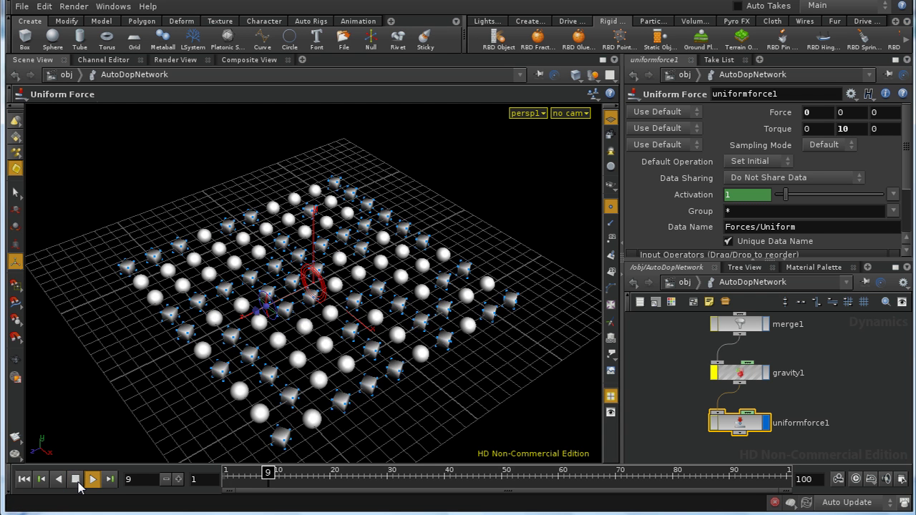
click(76, 480)
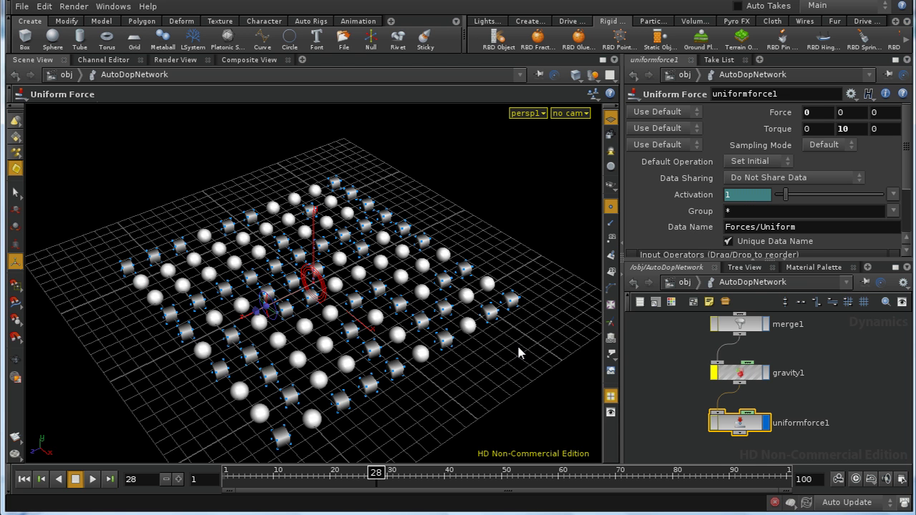
drag(520, 352, 516, 297)
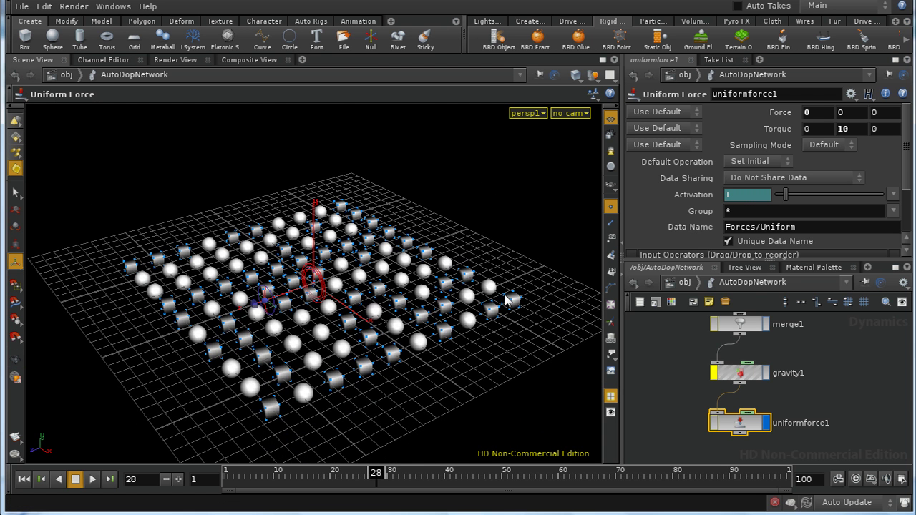
key(space)
drag(530, 340, 458, 412)
key(space)
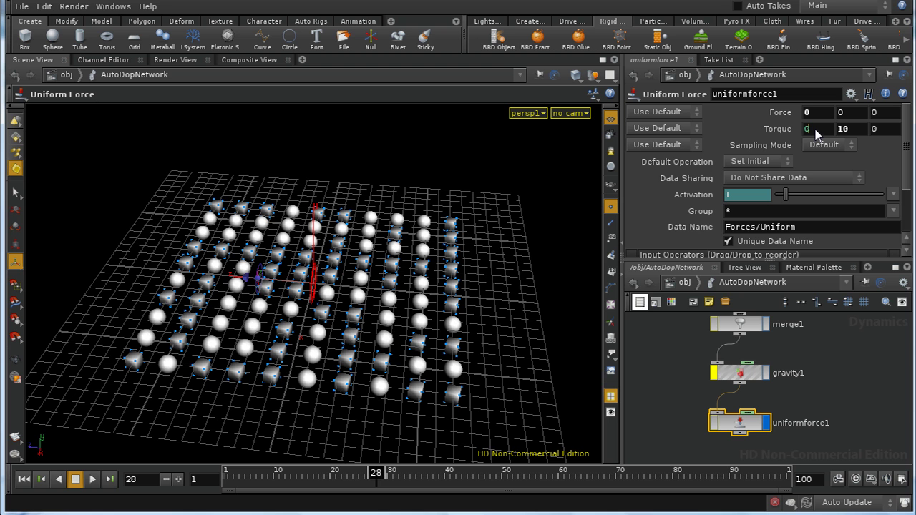
Change the uniformforce1 node's torque to 10 in X and 0 in Y.
text(-)
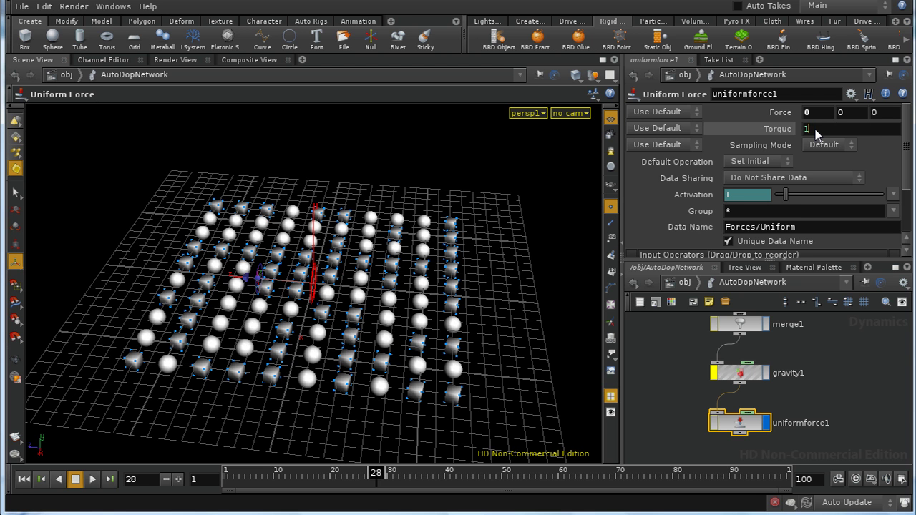
text(0)
key(Tab)
Play the simulation from frame 1 to check how the X torque affects the objects, and rewind to frame 1.
click(91, 484)
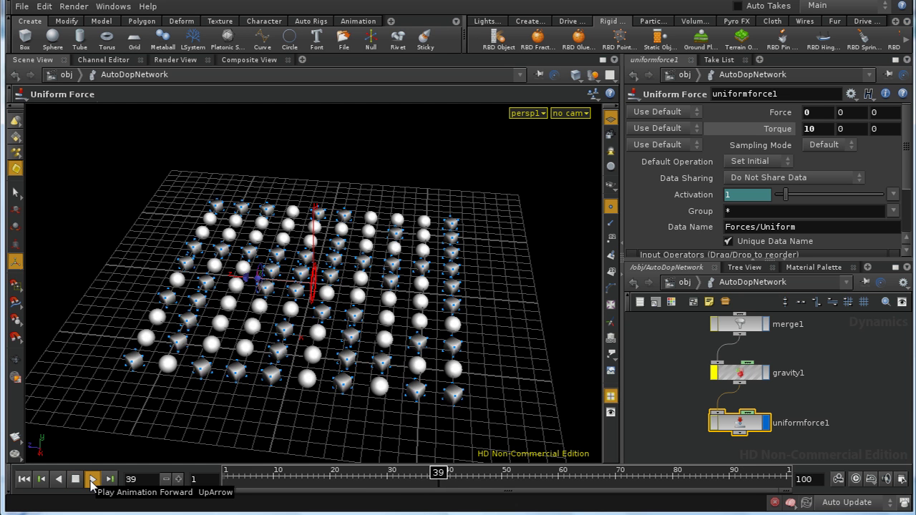
click(78, 485)
key(ctrl+Left)
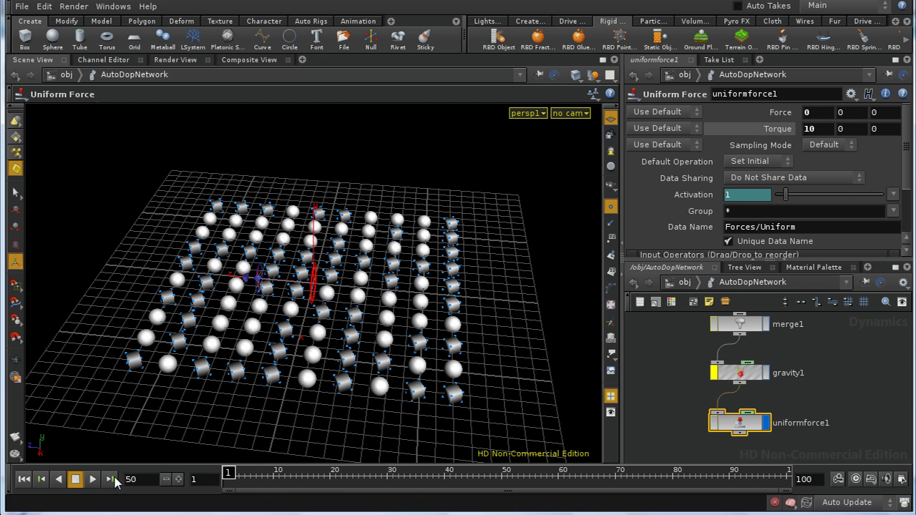
click(92, 479)
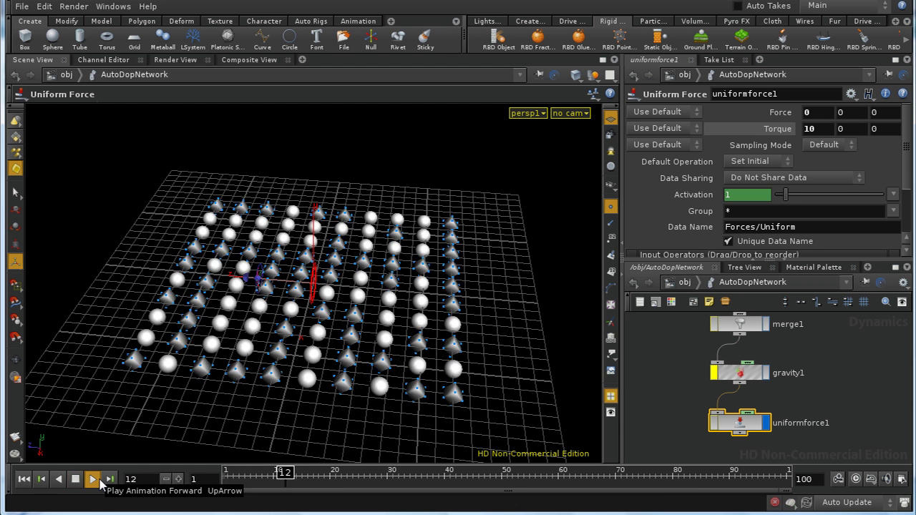
click(76, 481)
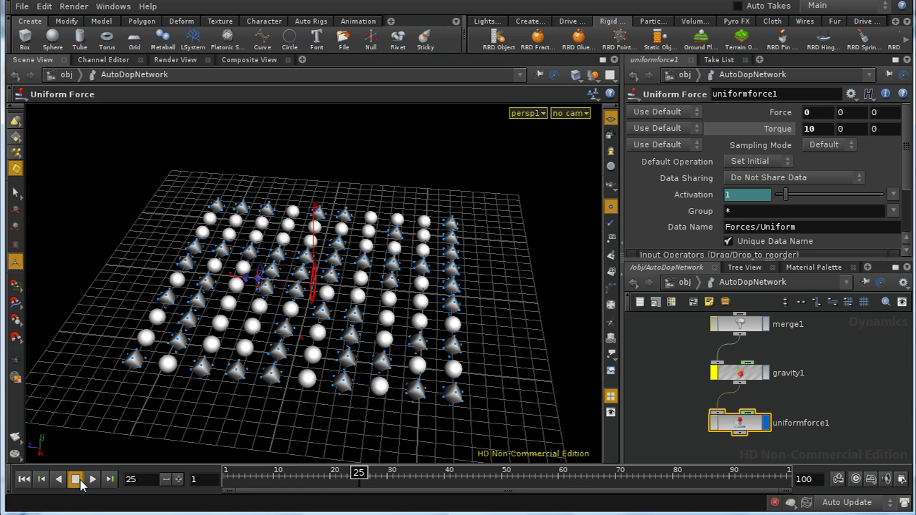
click(33, 485)
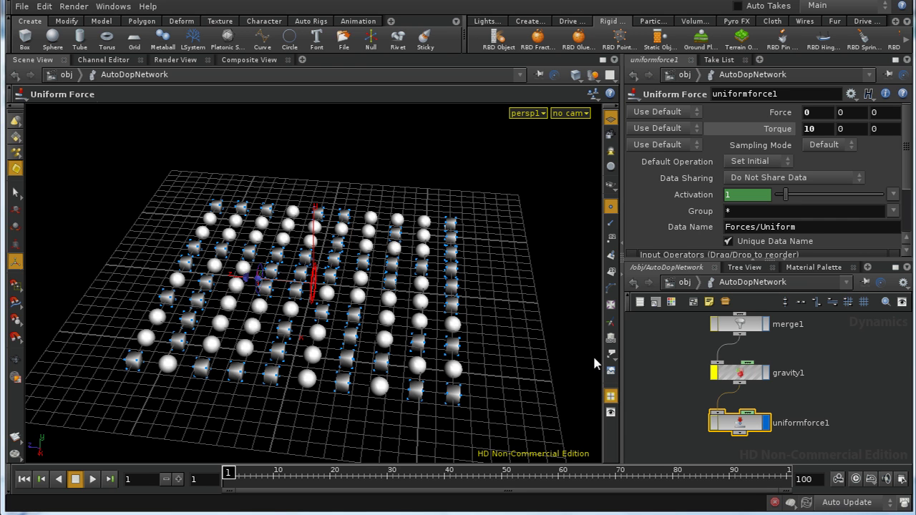
Compare the parameters of the gravity1 node with those of the uniformforce1 node.
click(740, 376)
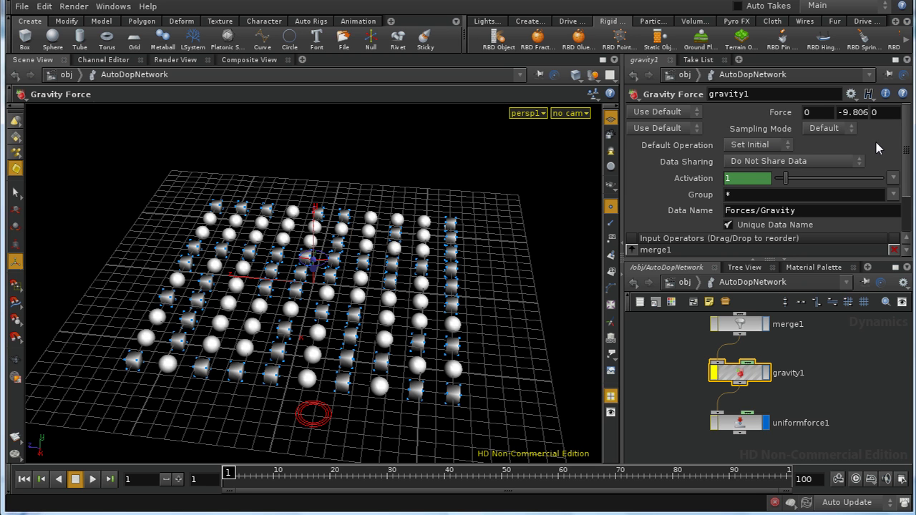
click(740, 429)
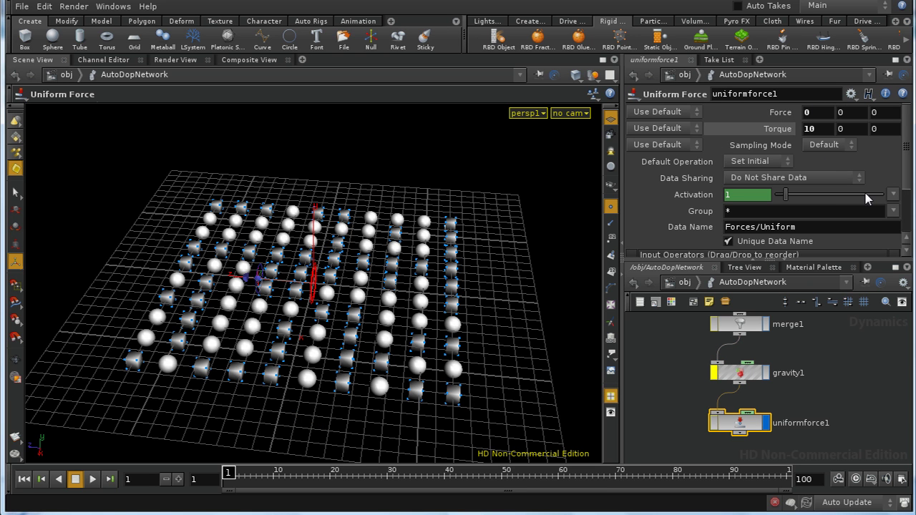
click(759, 378)
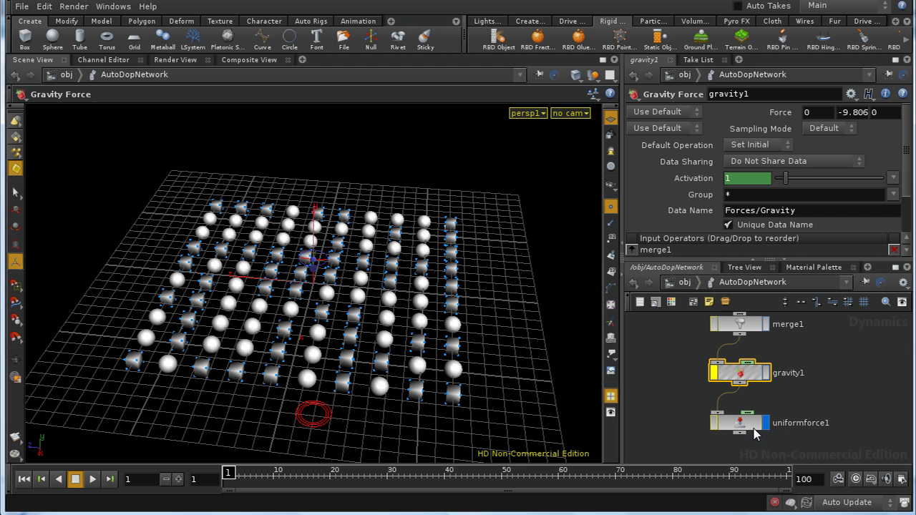
middle_drag(801, 413, 812, 398)
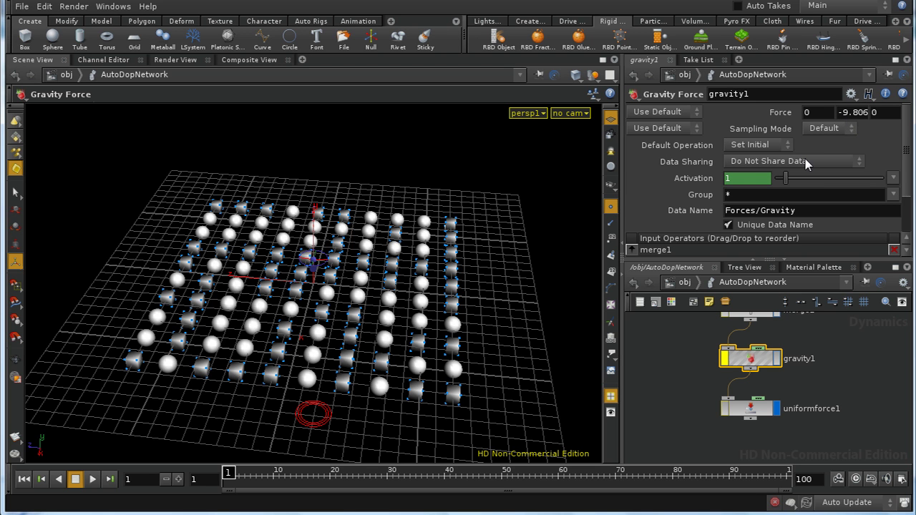
Make merge1 the displayed node in the DOP network, and delete the gravity1 and uniformforce1 nodes.
click(741, 415)
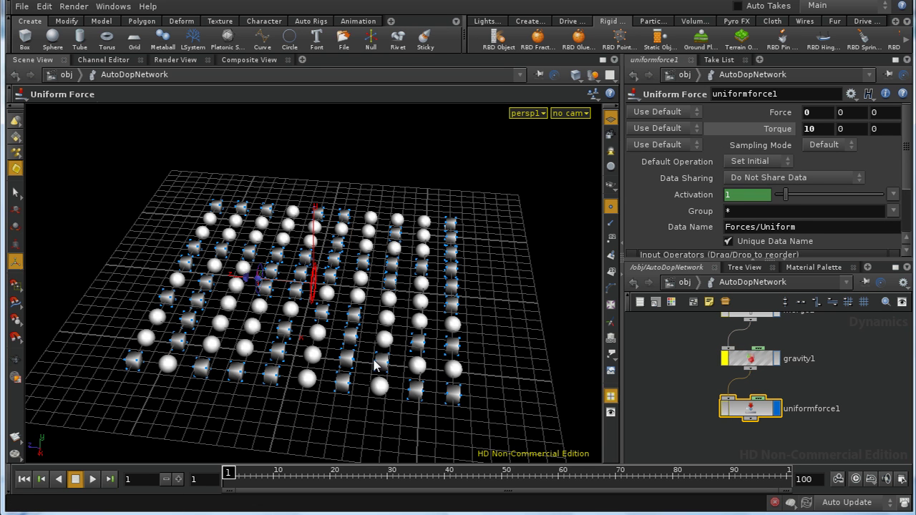
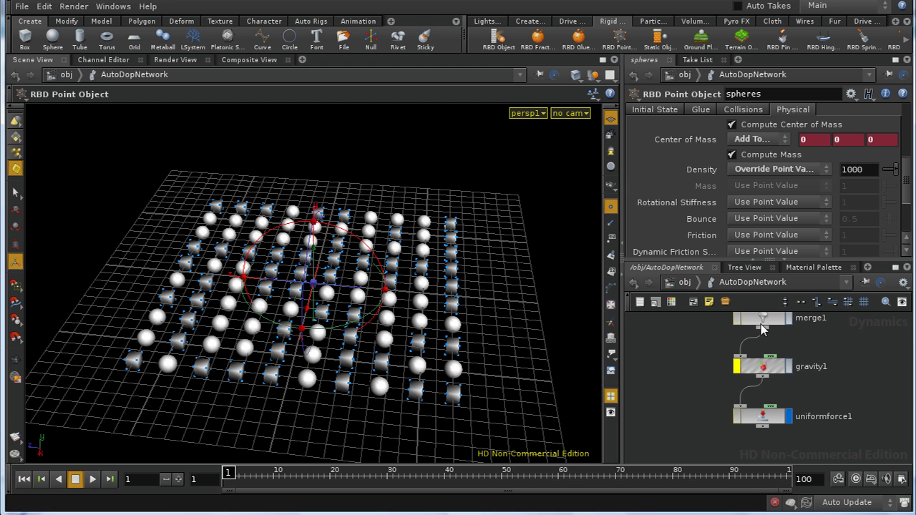
click(788, 323)
mouse_move(714, 335)
mouse_down()
mouse_move(795, 427)
mouse_move(862, 416)
mouse_up()
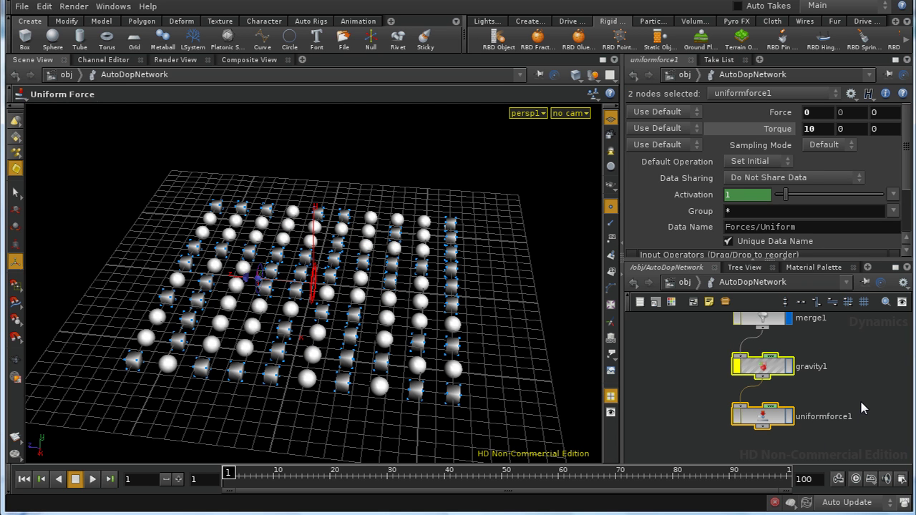
key(Delete)
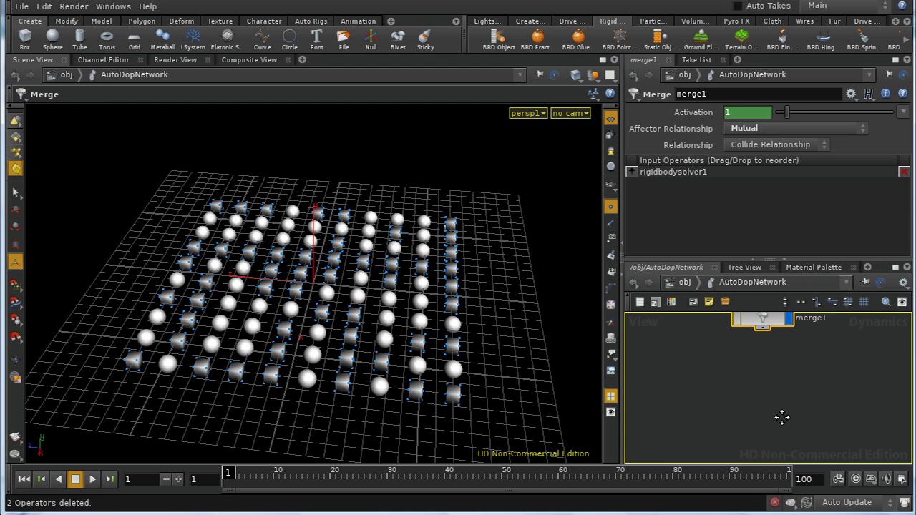
middle_drag(781, 420, 784, 448)
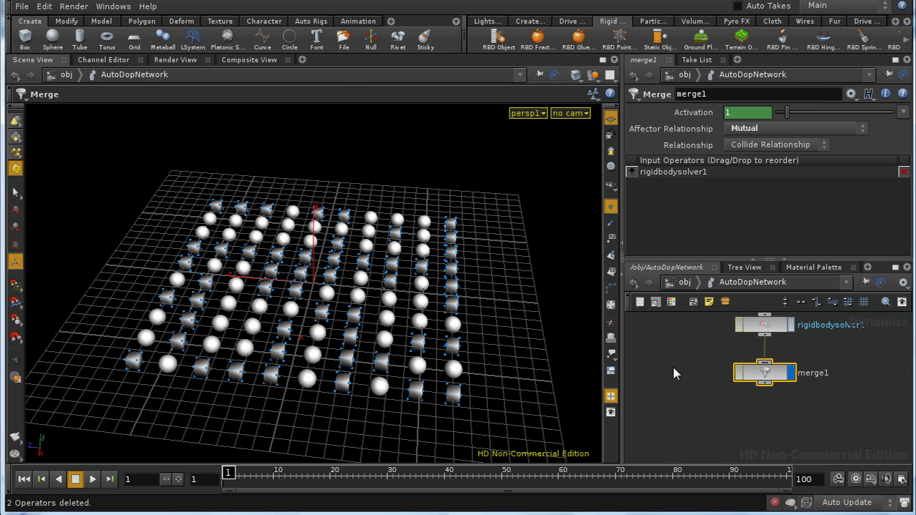
Apply a new Uniform Force to only the four-by-four block of boxes and spheres at the grid's near corner.
click(684, 282)
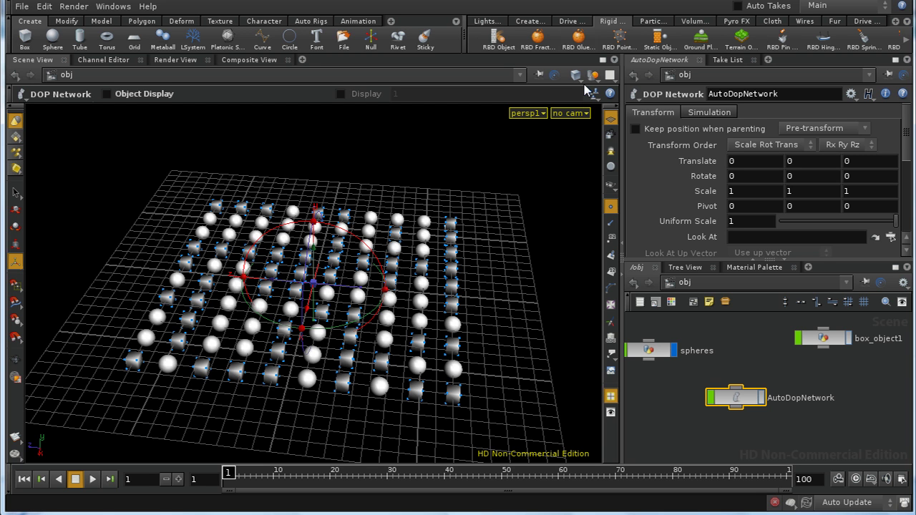
click(863, 23)
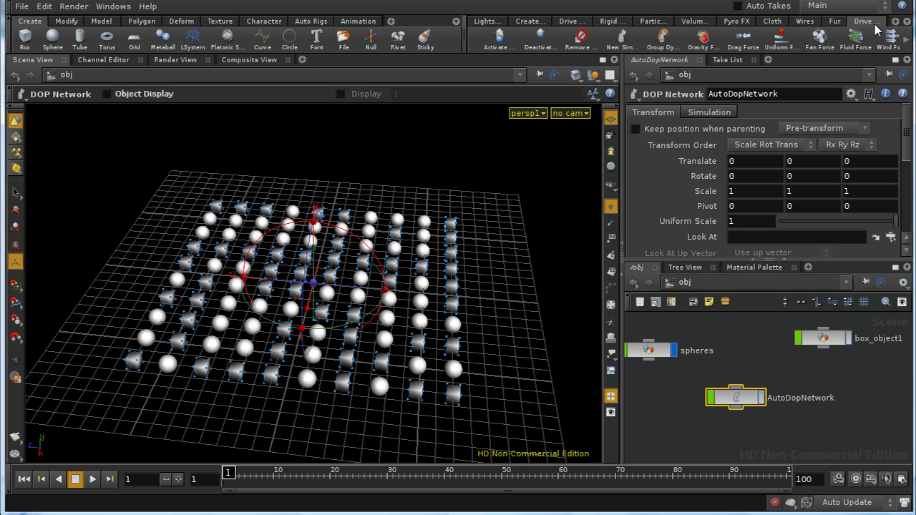
click(909, 40)
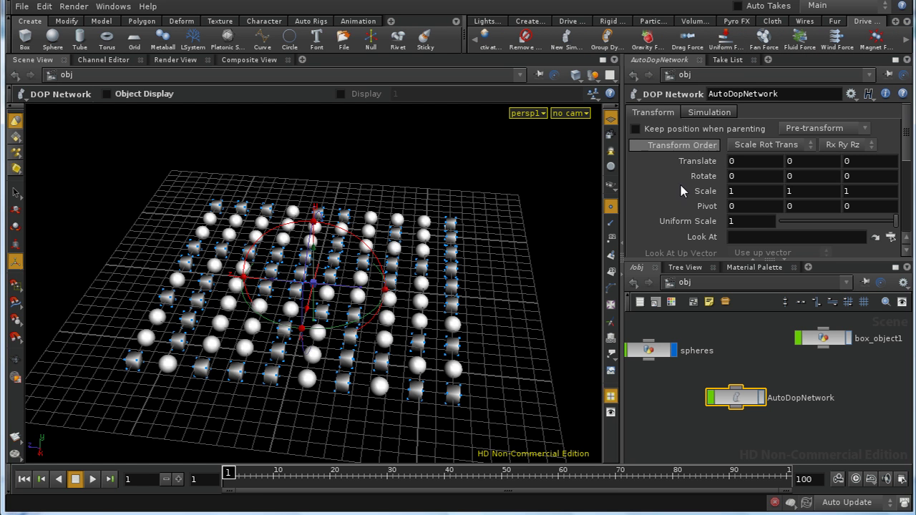
click(559, 202)
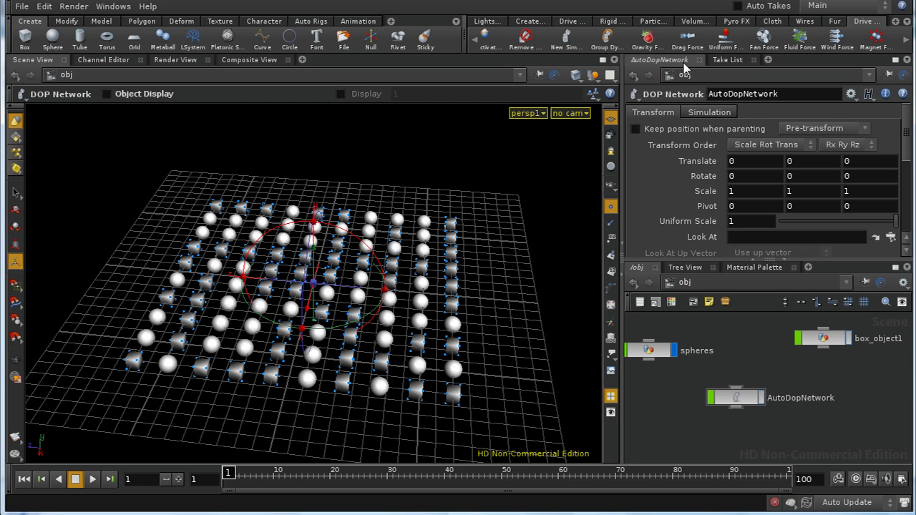
click(727, 43)
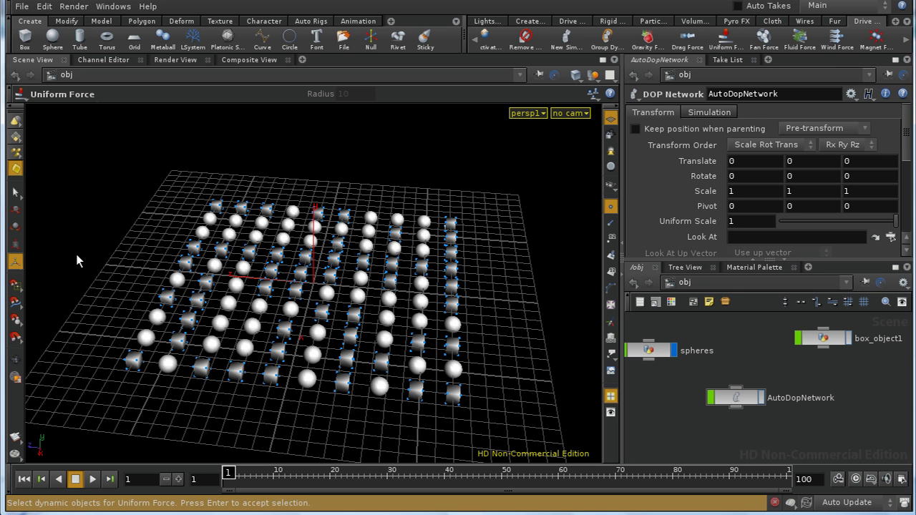
drag(76, 254, 348, 362)
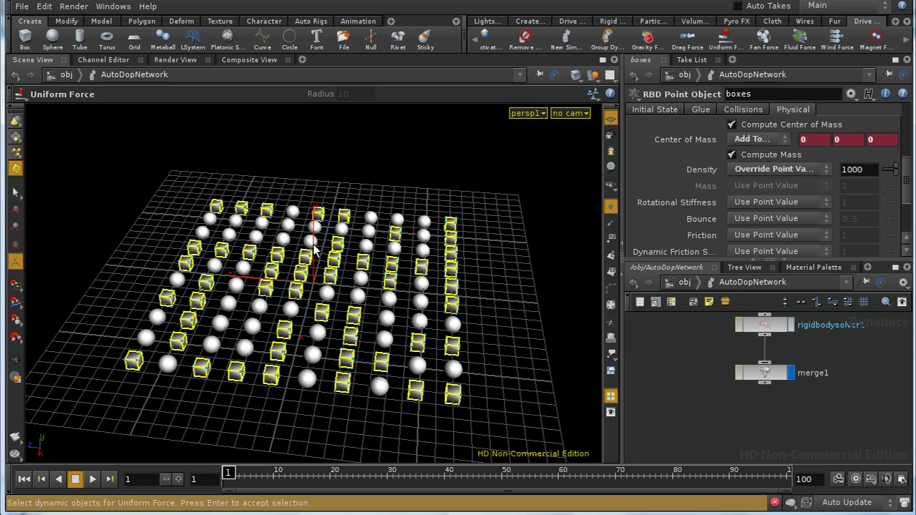
drag(209, 296, 266, 362)
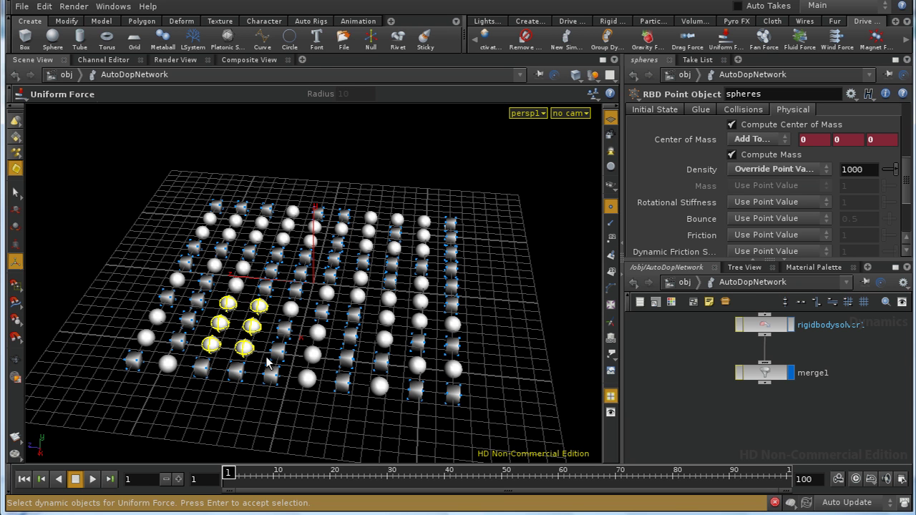
drag(176, 327, 264, 360)
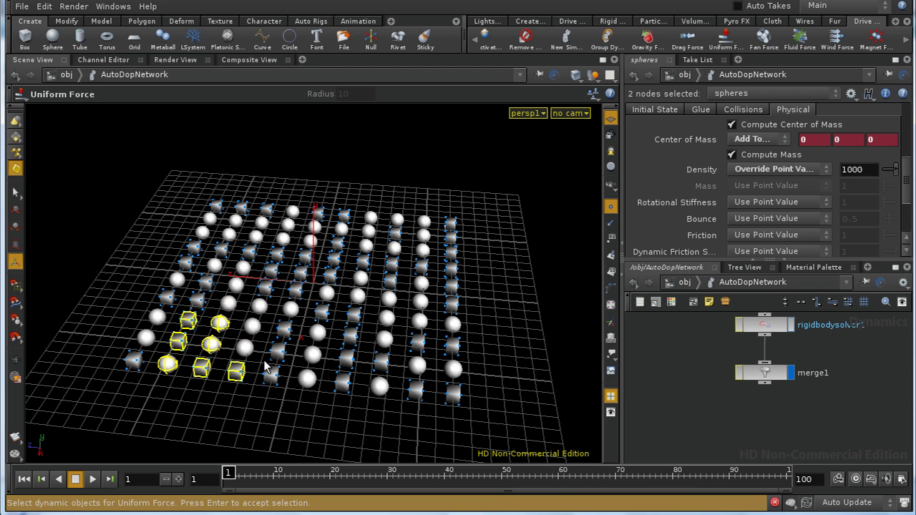
drag(142, 298, 259, 373)
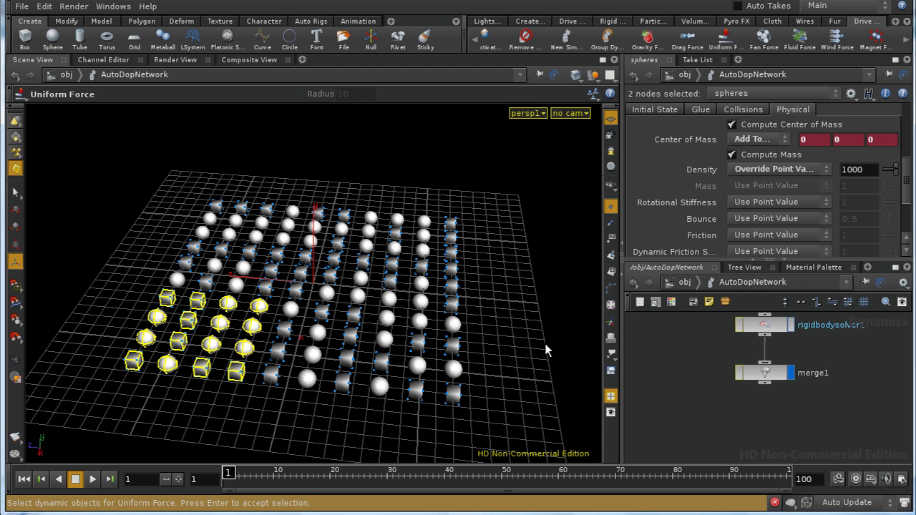
key(Return)
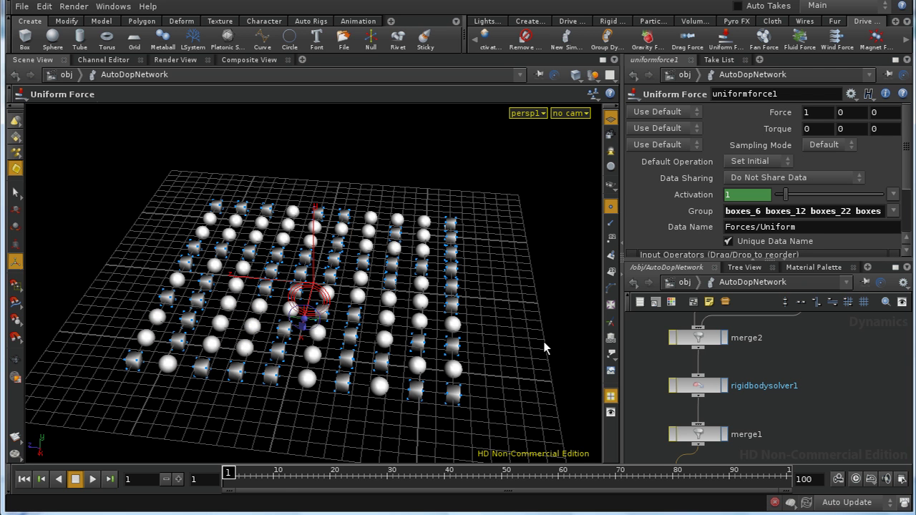
Play the simulation briefly to check the new uniform force's default effect, and rewind to frame 1.
click(92, 479)
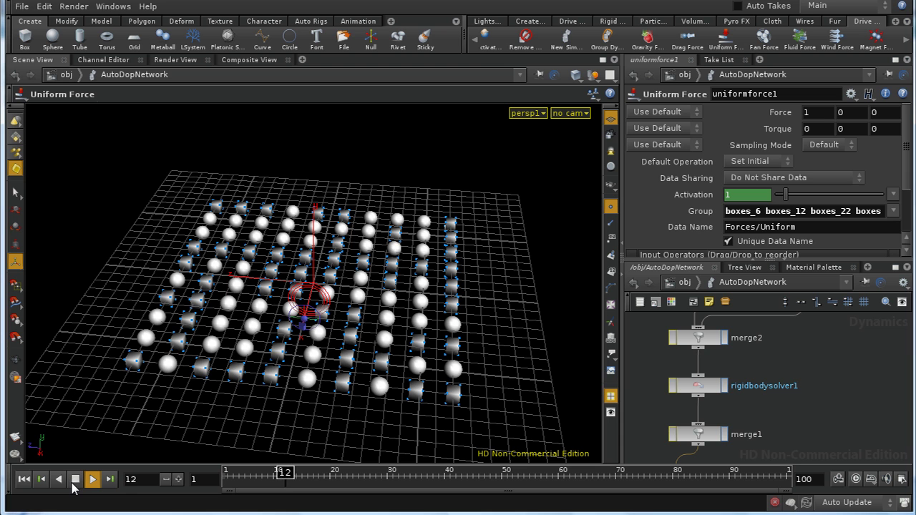
click(75, 480)
click(23, 479)
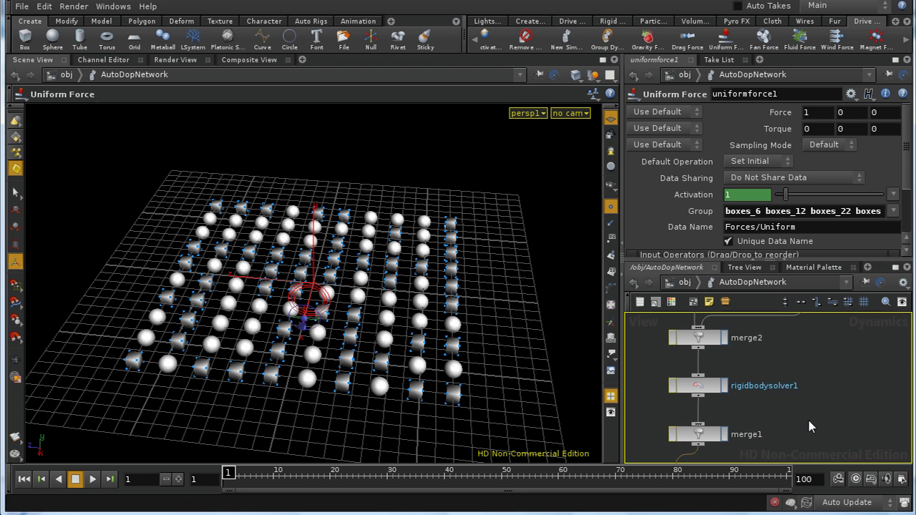
Set the new uniformforce1 node's force to 0 in X and 30 in Y.
scroll(802, 389, down, 3)
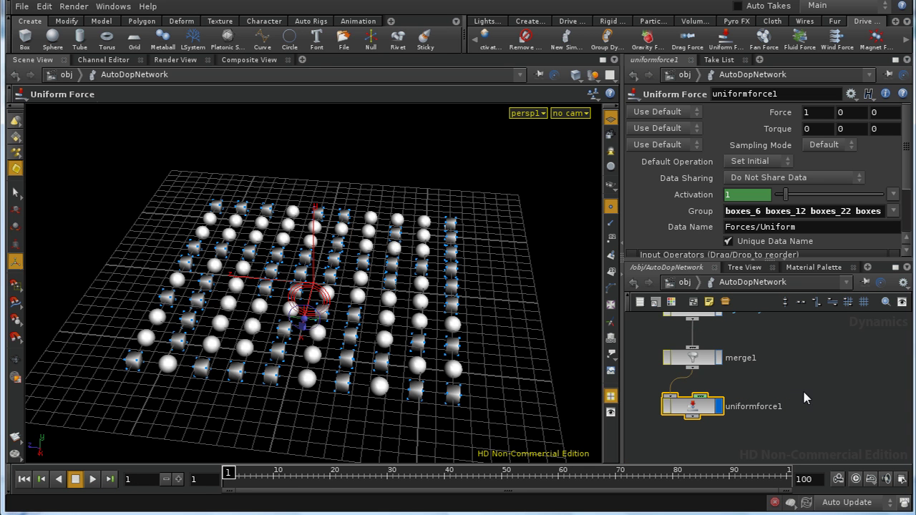
click(827, 115)
text(0)
key(Tab)
text(30)
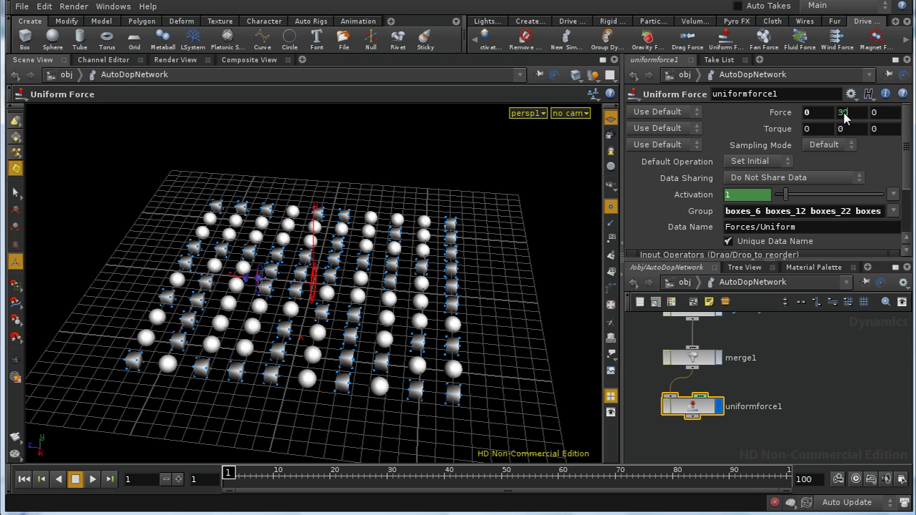
key(Return)
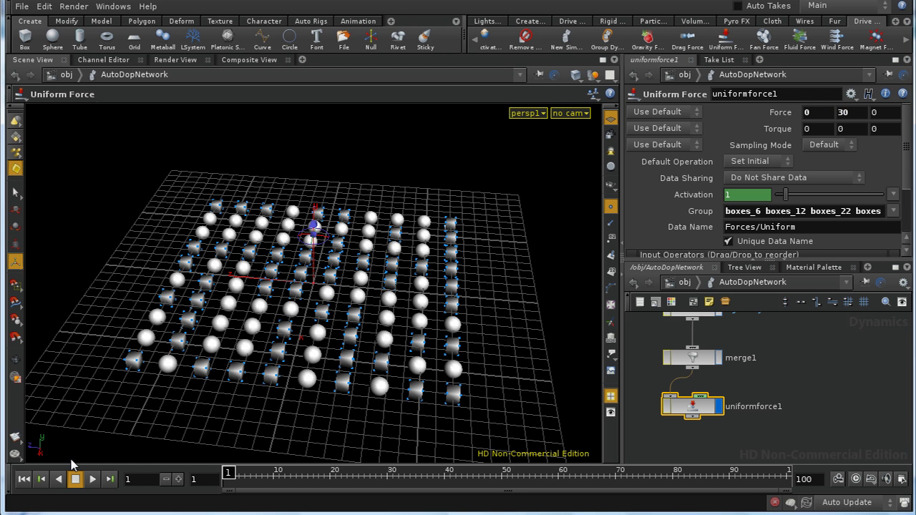
Play the simulation past frame 30 and examine the movement of the affected block from another angle.
click(94, 481)
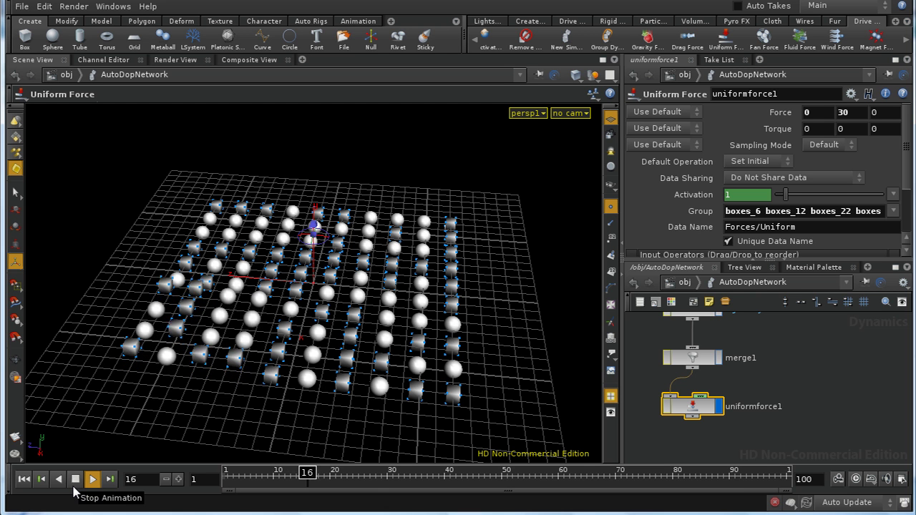
click(76, 479)
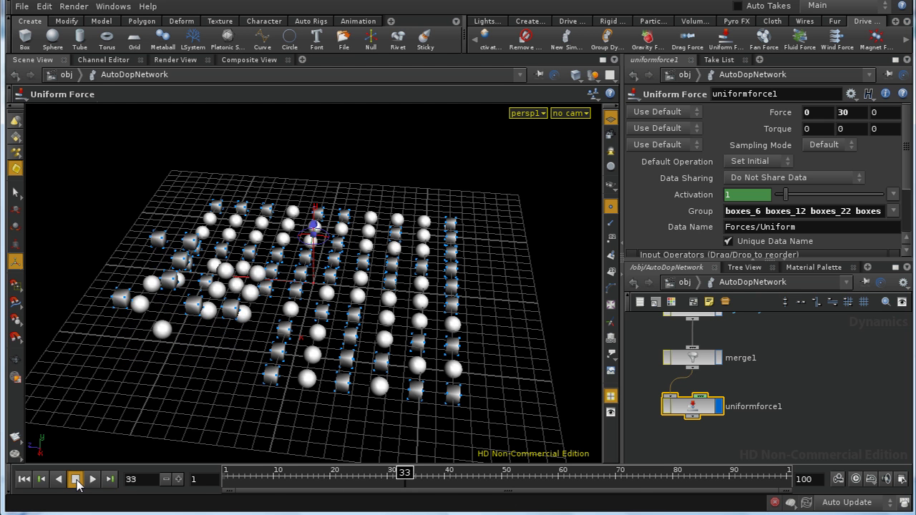
key(Escape)
drag(229, 215, 278, 350)
key(Return)
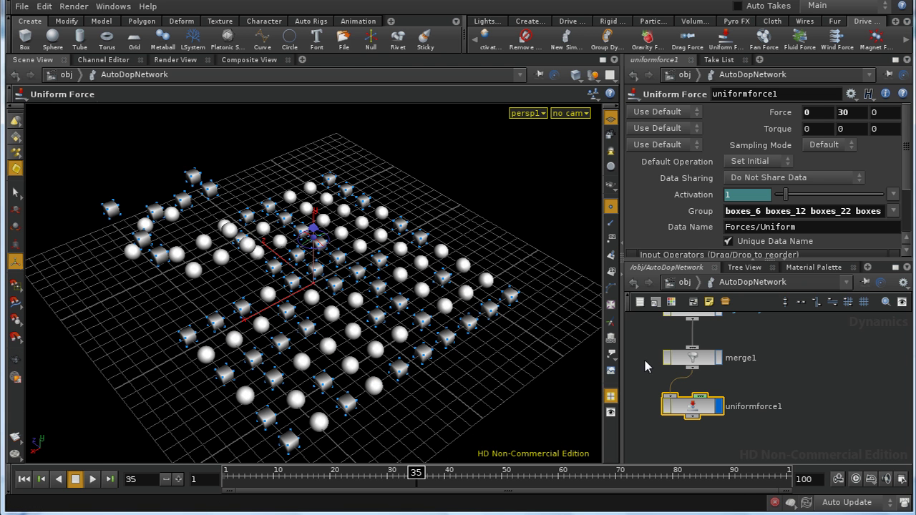
Open a Details View pane and examine the names of the simulated boxes and spheres under AutoDopNetwork.
middle_drag(834, 374, 816, 338)
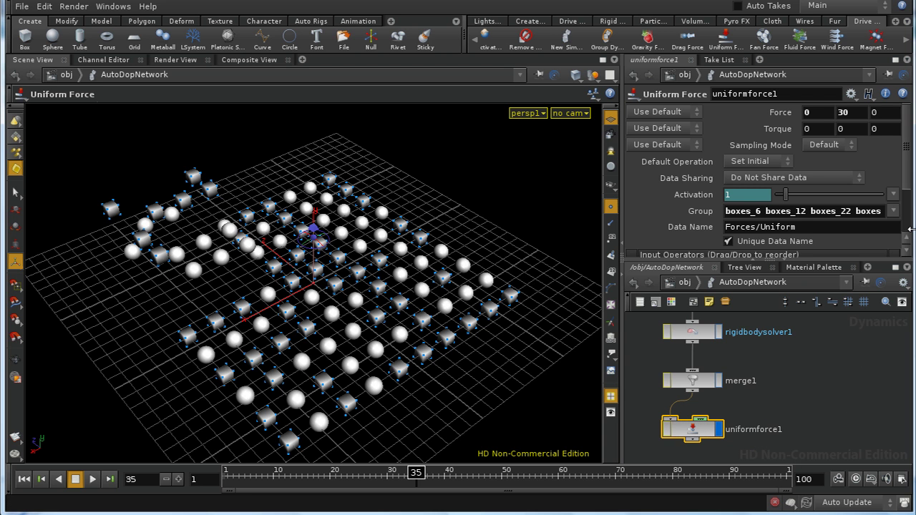
scroll(903, 194, down, 1)
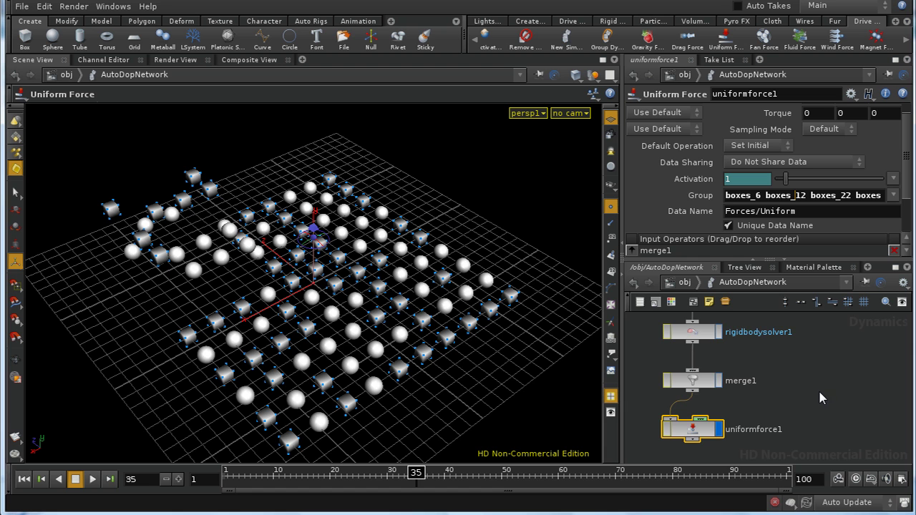
scroll(813, 361, up, 5)
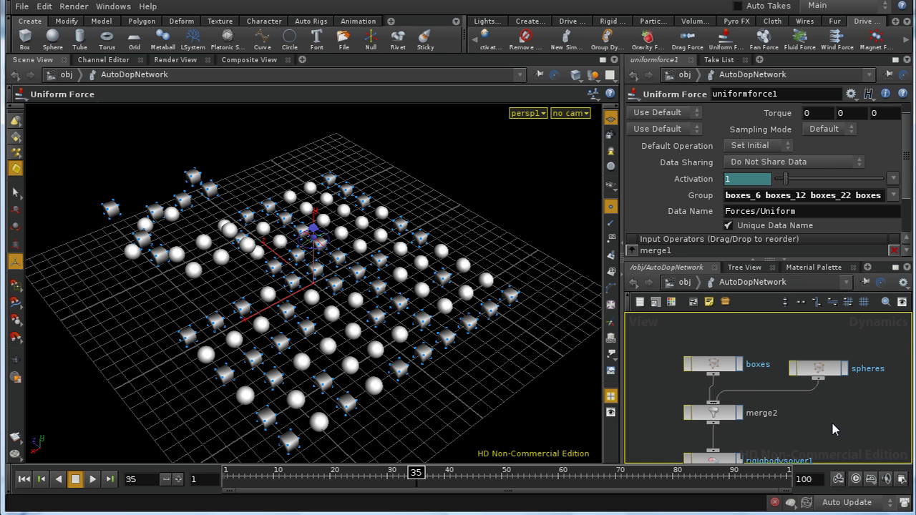
middle_drag(834, 430, 822, 370)
click(302, 59)
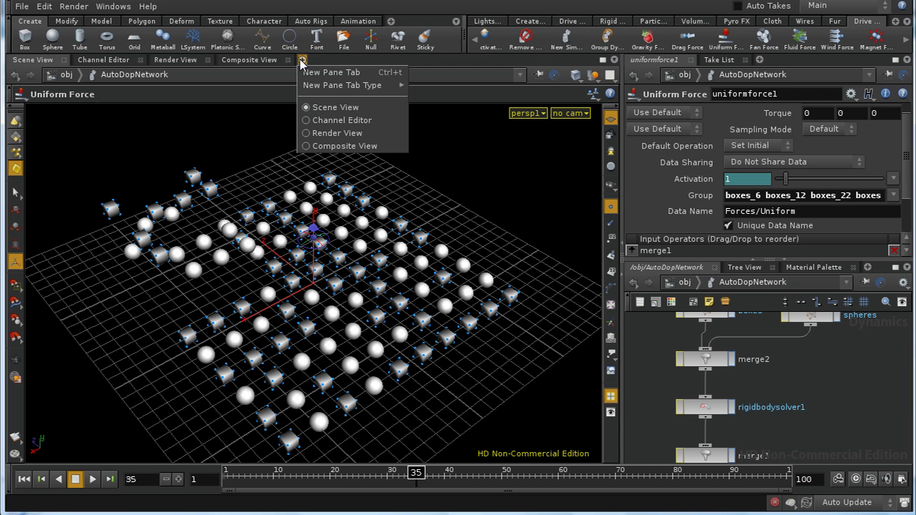
mouse_move(359, 86)
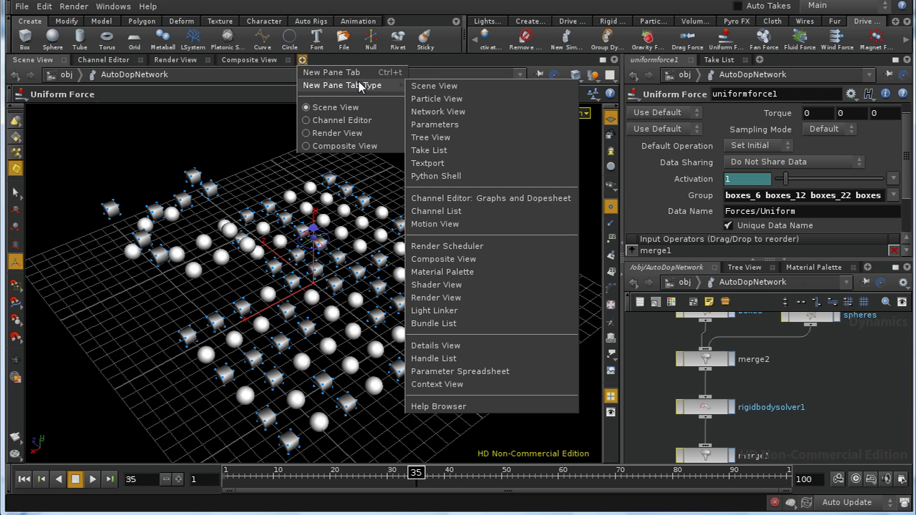
click(473, 348)
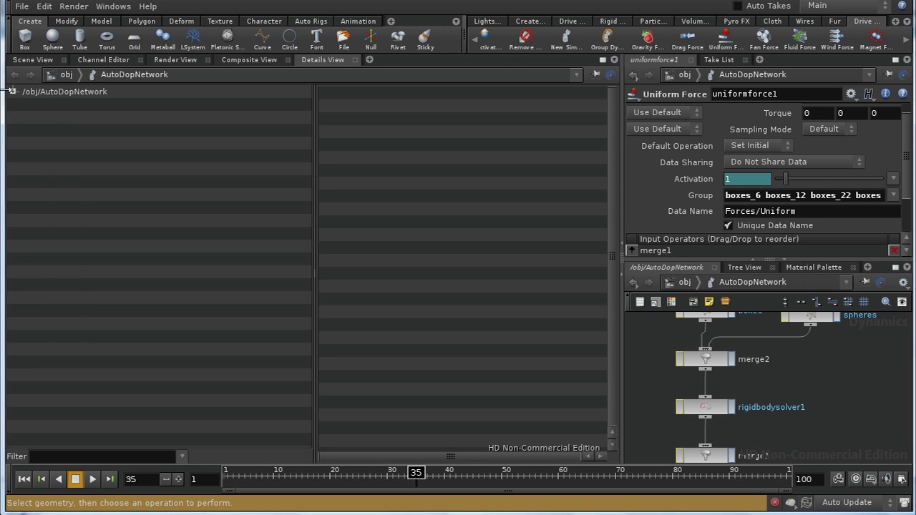
click(13, 92)
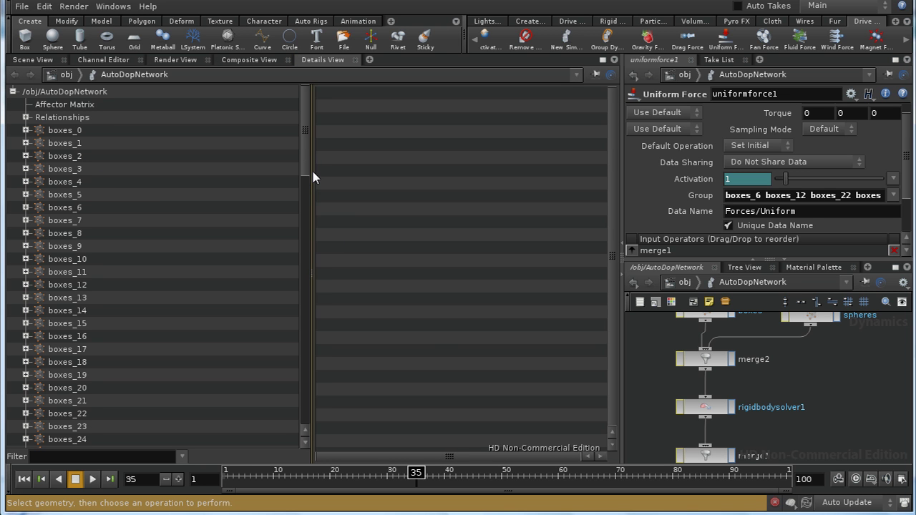
drag(307, 167, 312, 322)
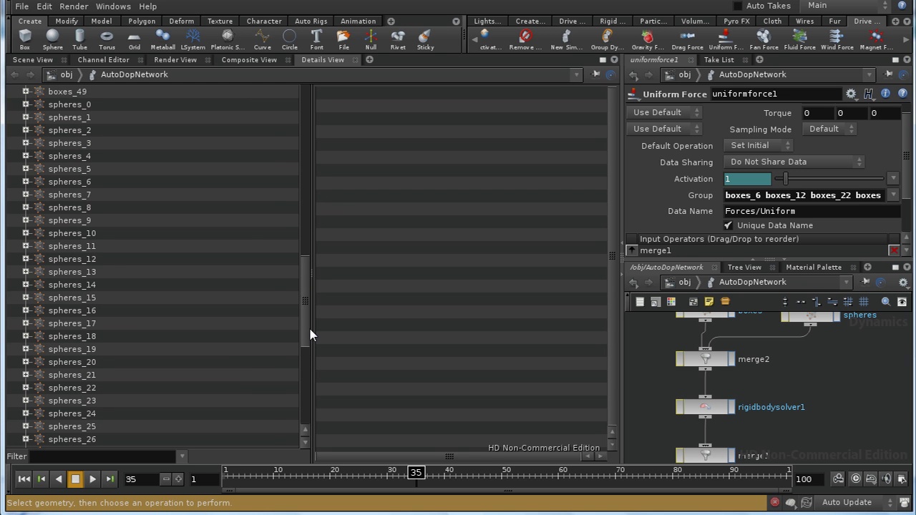
drag(309, 337, 281, 152)
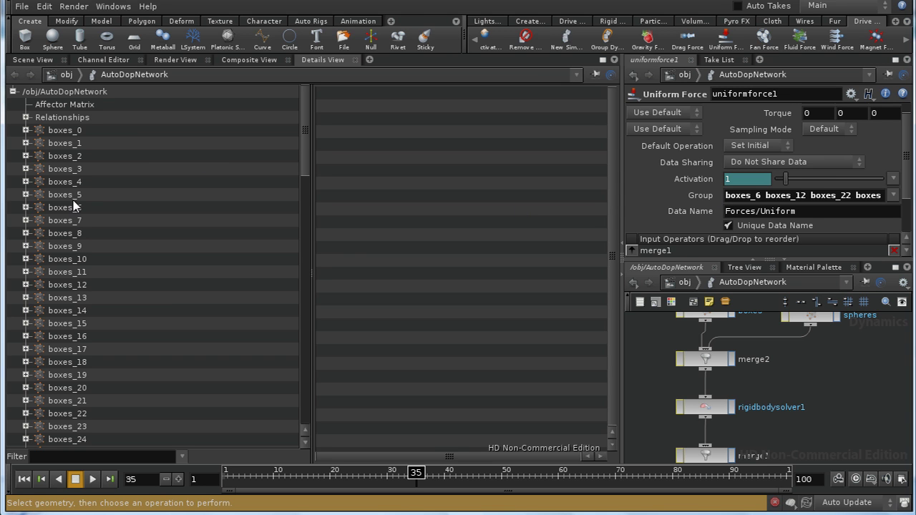
Reset the uniformforce1 node's Group to its default and set it to boxes_*.
right_click(673, 197)
click(708, 384)
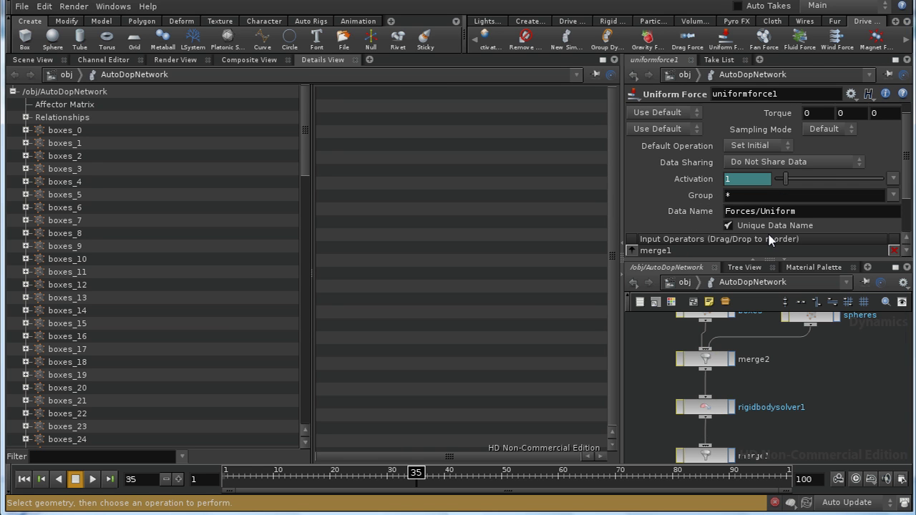
click(771, 198)
key(Return)
Return to the Scene View and rewind the simulation to frame 1, viewing the grid from a lower angle.
click(33, 60)
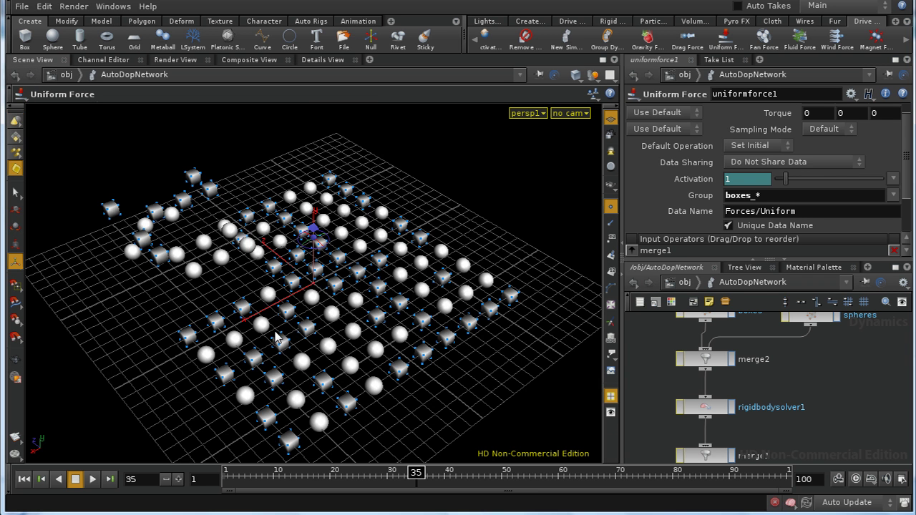
click(24, 480)
drag(229, 451, 236, 404)
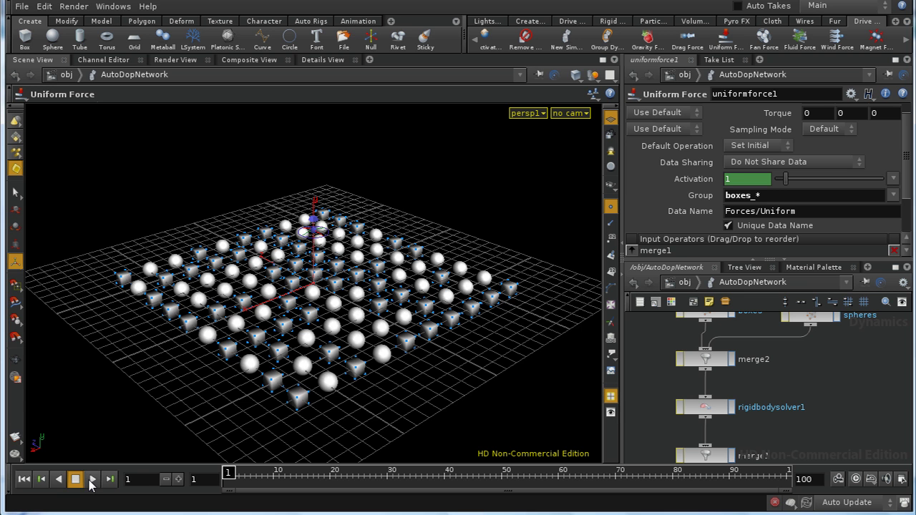
Play the simulation past frame 30 to check the force on the boxes, and rewind to frame 1.
click(91, 481)
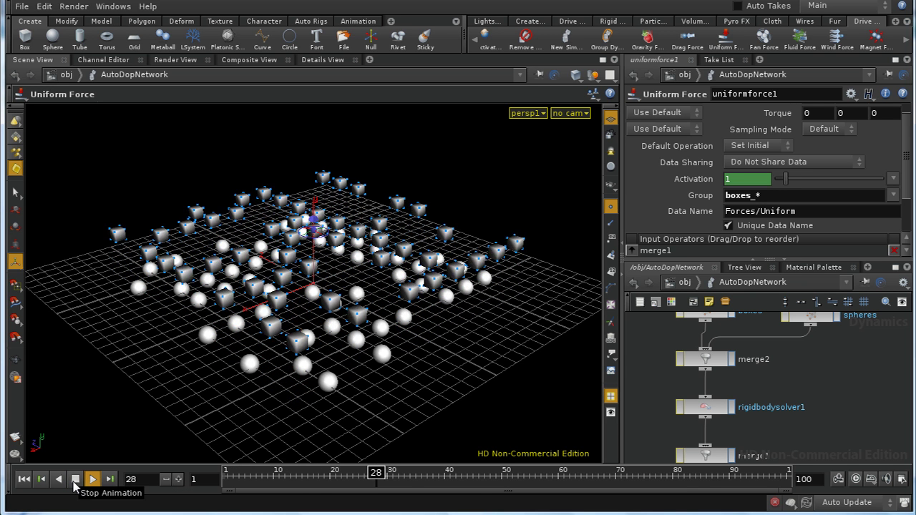
click(76, 480)
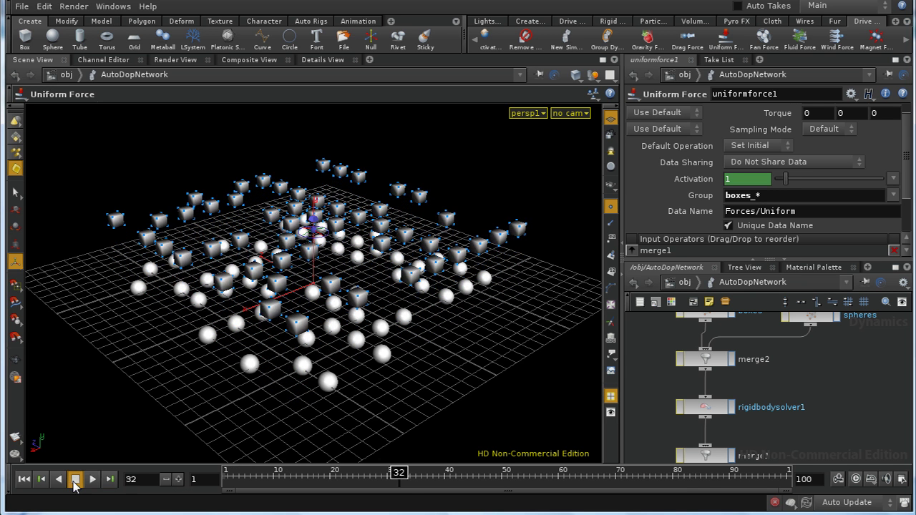
click(23, 479)
Move the uniformforce1 node further below merge1 to make room between the two nodes.
middle_drag(795, 420, 831, 365)
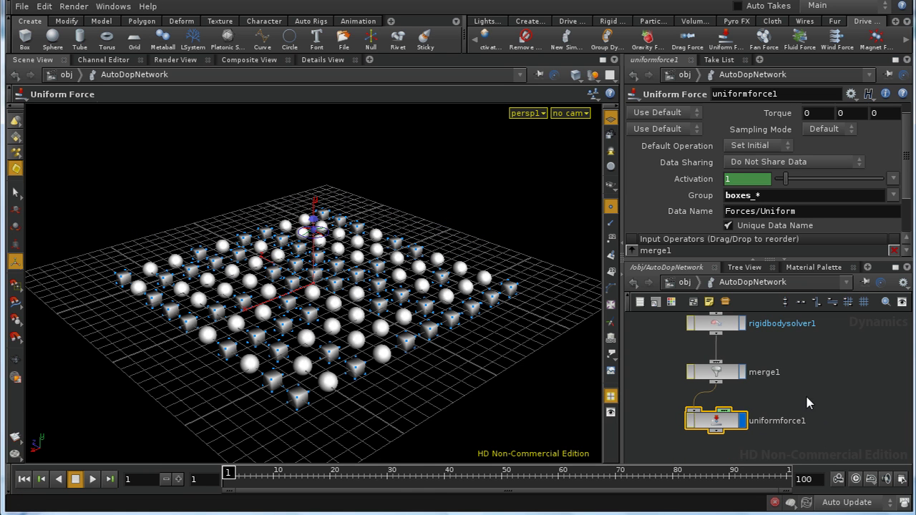
drag(717, 432, 730, 463)
middle_drag(729, 463, 739, 433)
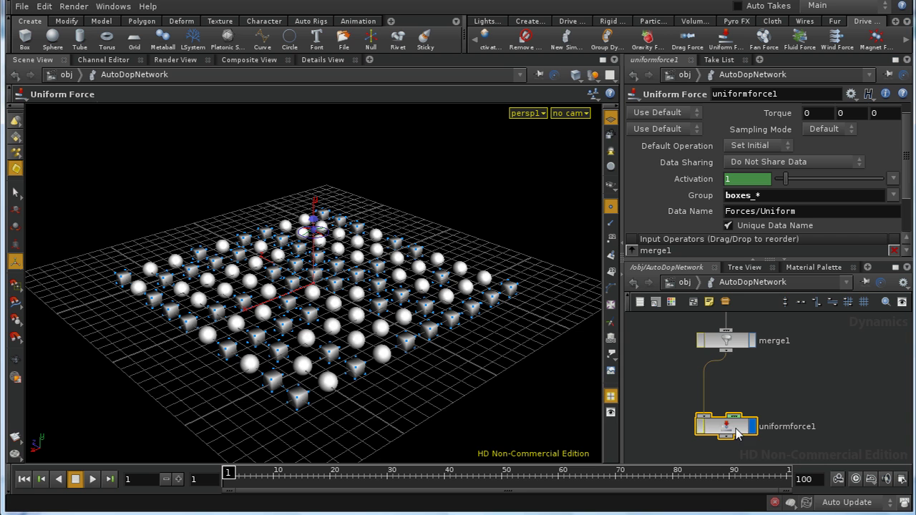
drag(739, 433, 738, 443)
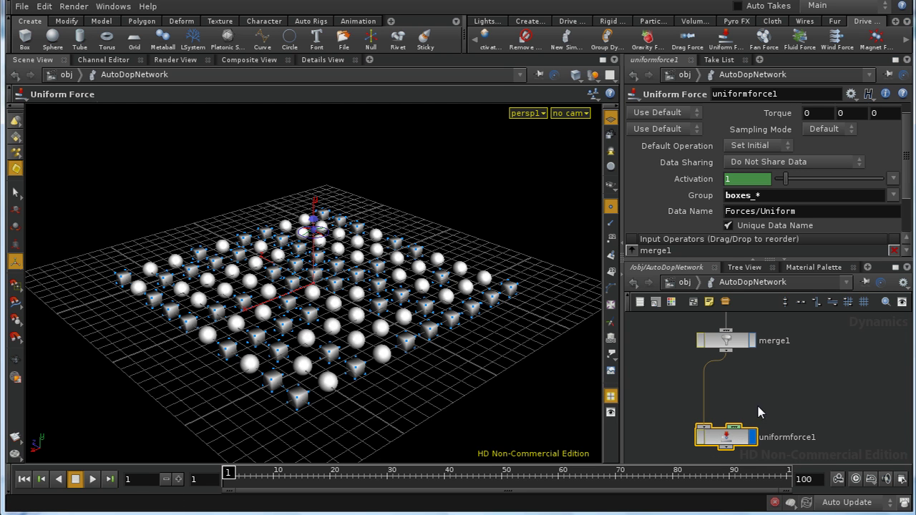
Select four boxes and three spheres scattered across the grid and group them with Group Dynamic Objects.
click(18, 170)
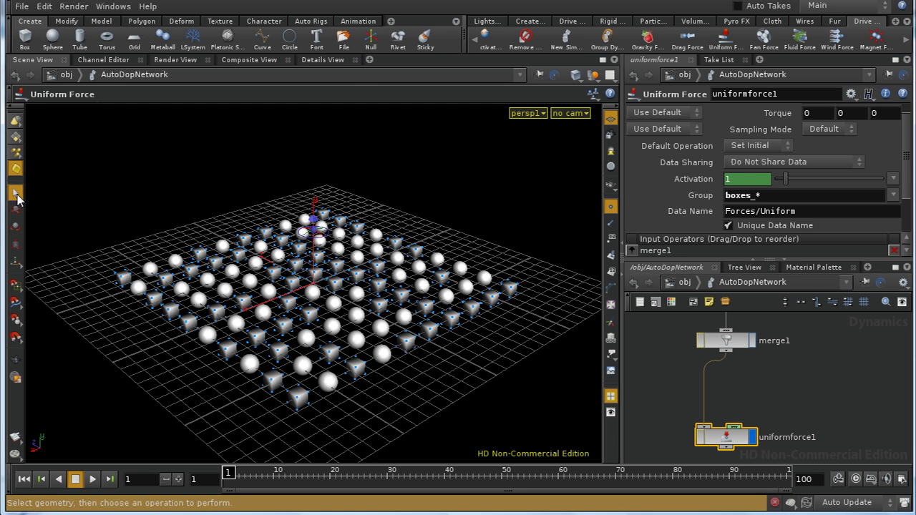
click(15, 194)
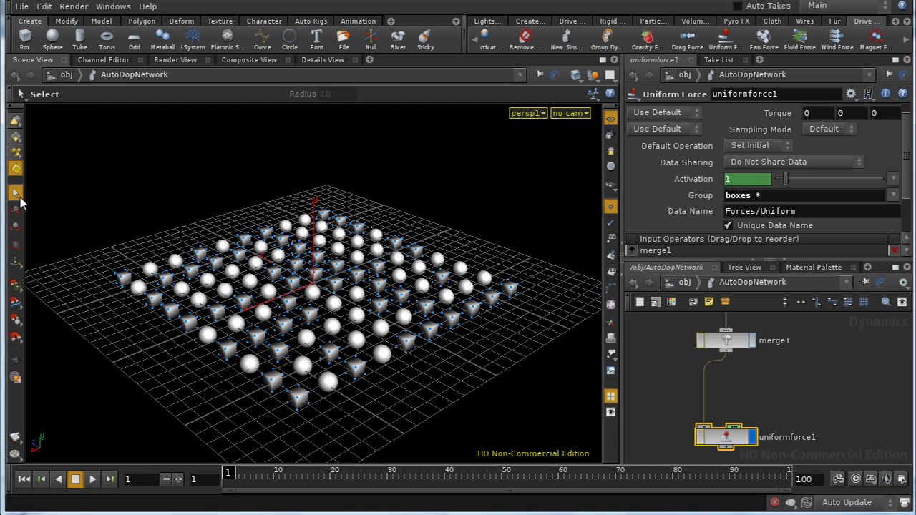
click(169, 309)
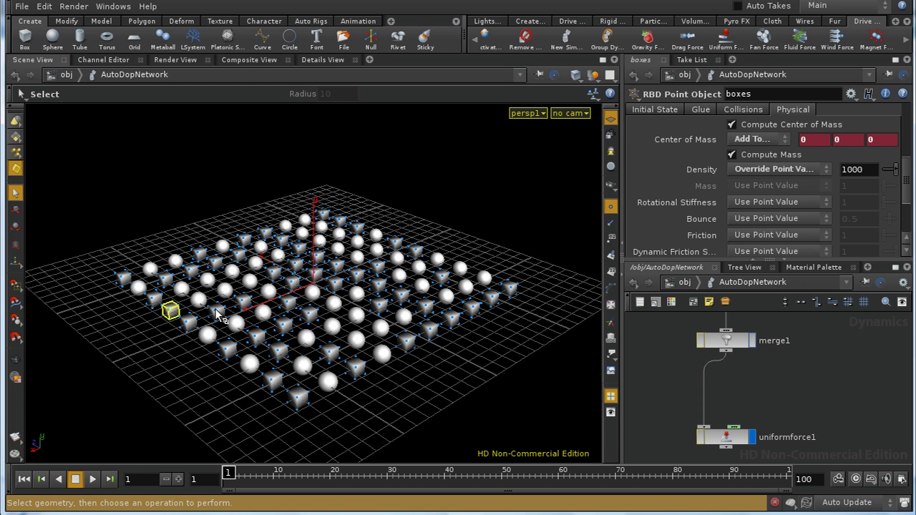
shift+click(216, 311)
shift+click(246, 280)
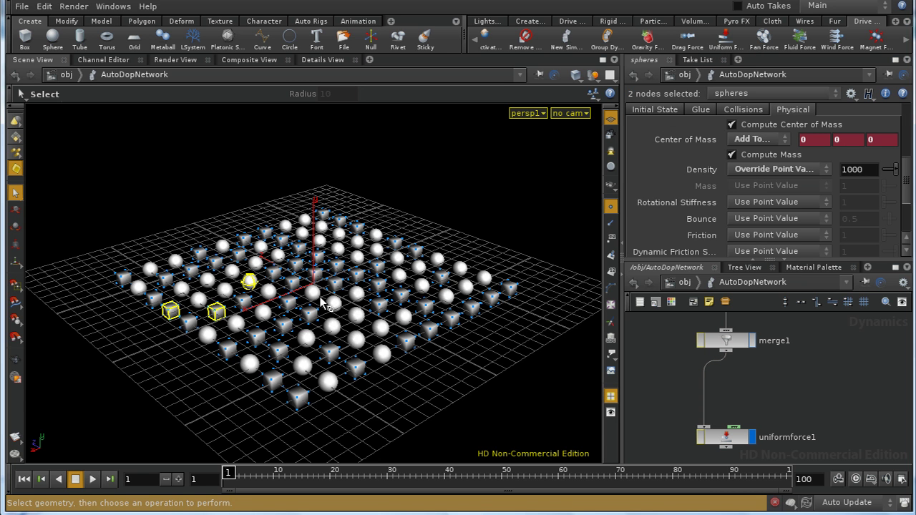
shift+click(333, 304)
shift+click(336, 267)
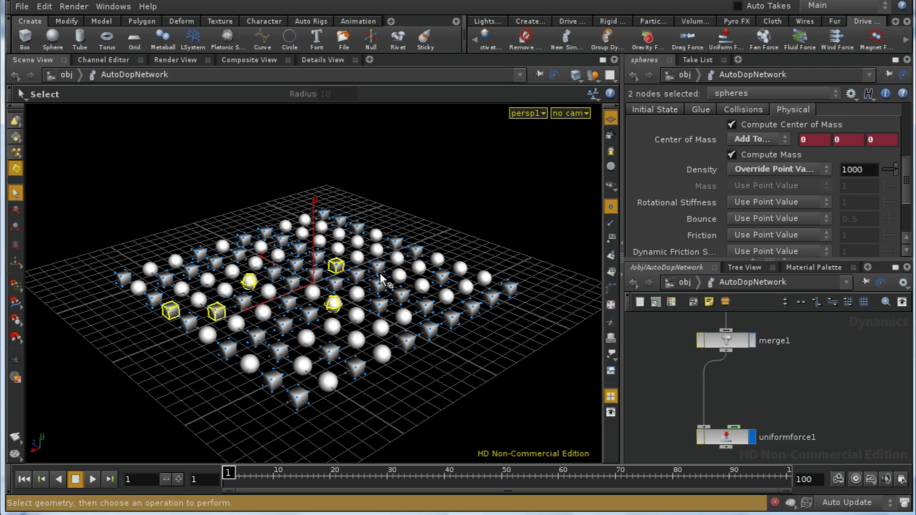
shift+click(399, 276)
shift+click(394, 243)
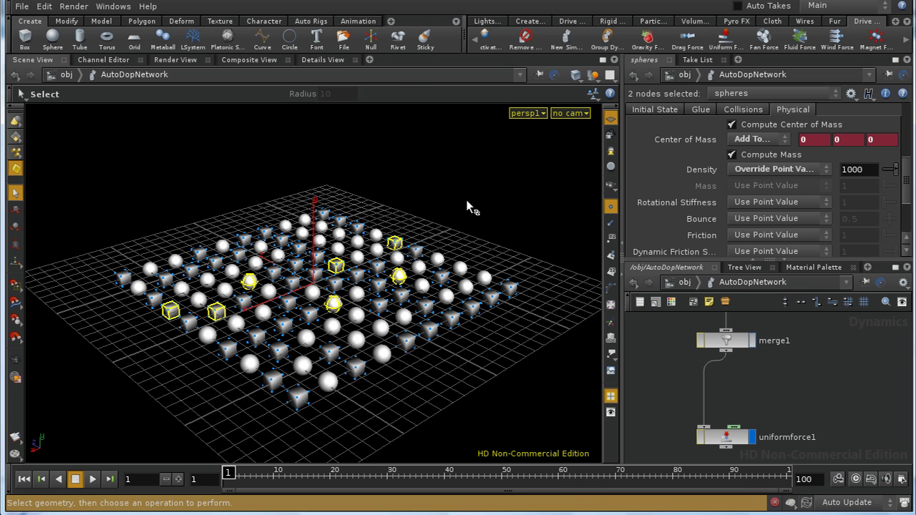
key(Tab)
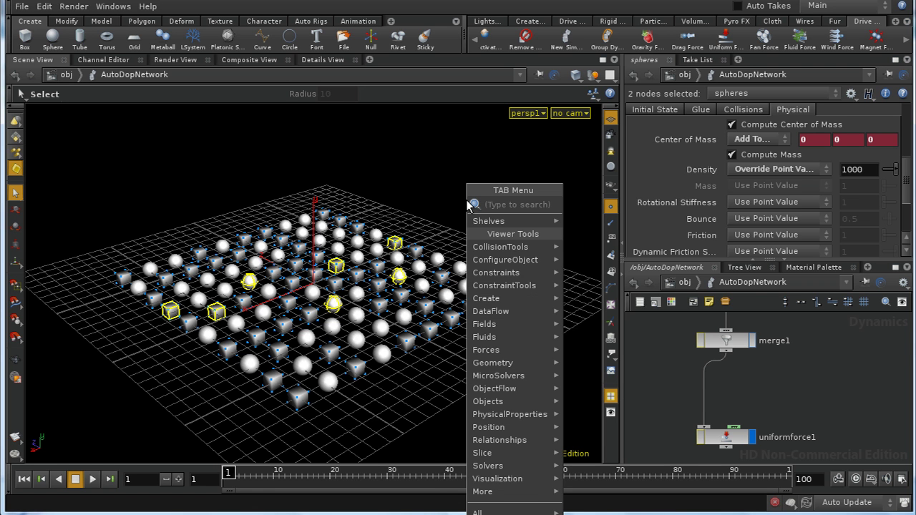
text(g)
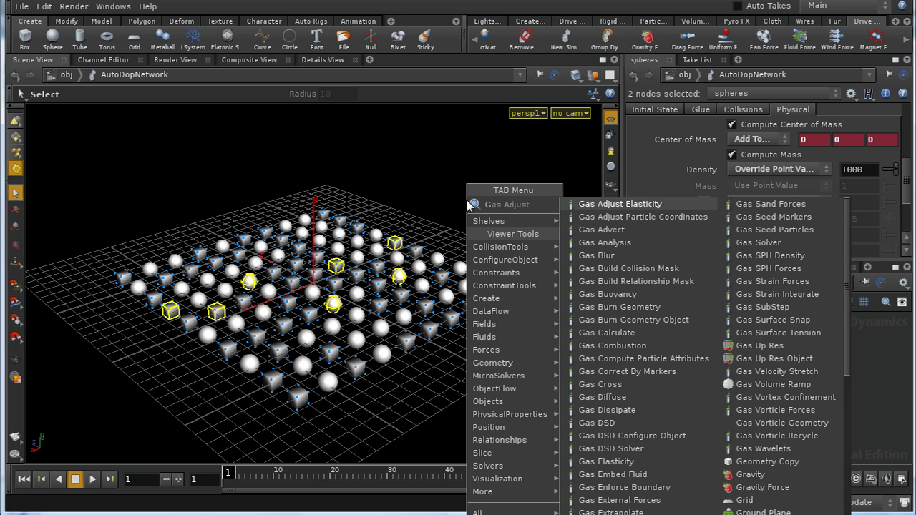
text(round Plane)
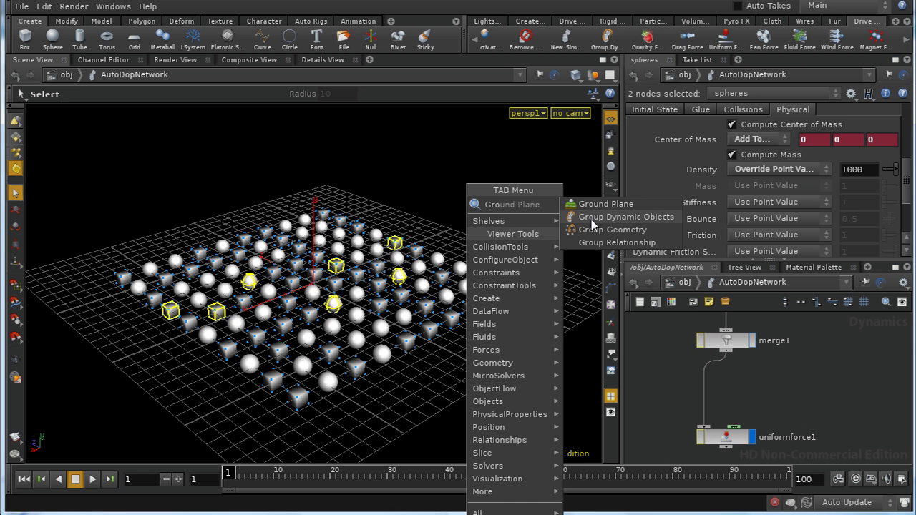
click(591, 219)
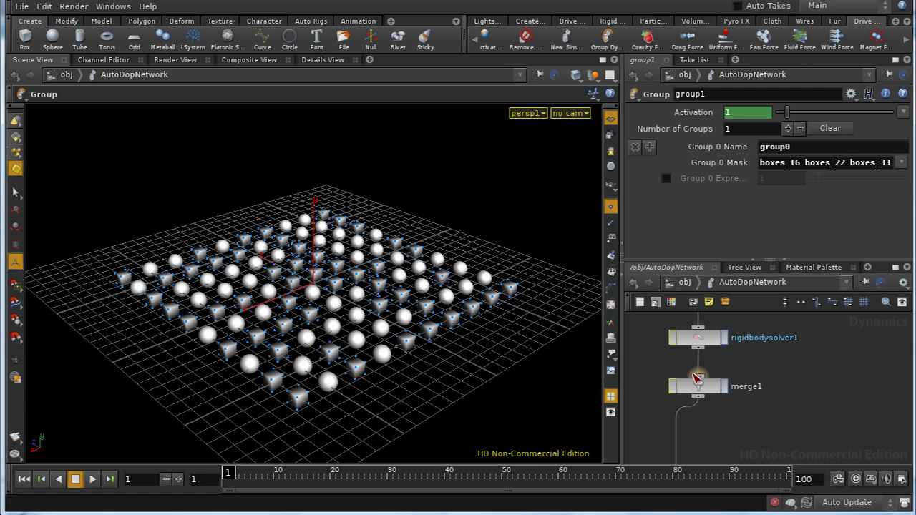
Place the group1 node directly beneath uniformforce1 and name its Group 0 mygroup.
middle_drag(802, 424, 812, 348)
middle_drag(796, 395, 808, 431)
scroll(795, 372, down, 2)
drag(742, 441, 740, 425)
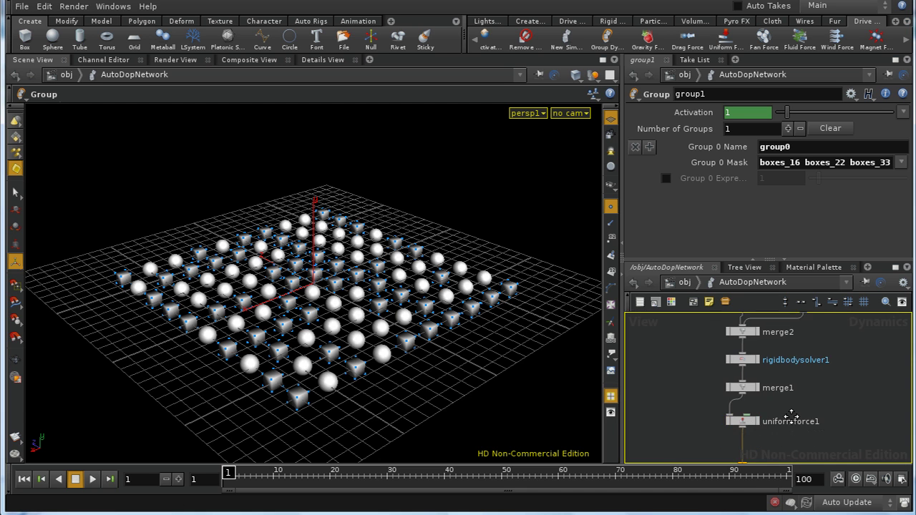
middle_drag(787, 451, 787, 425)
drag(741, 447, 742, 424)
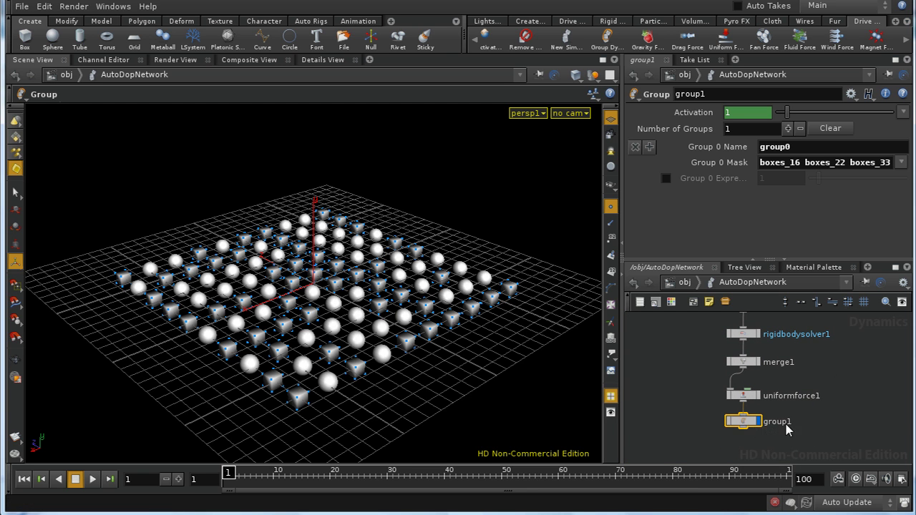
click(798, 147)
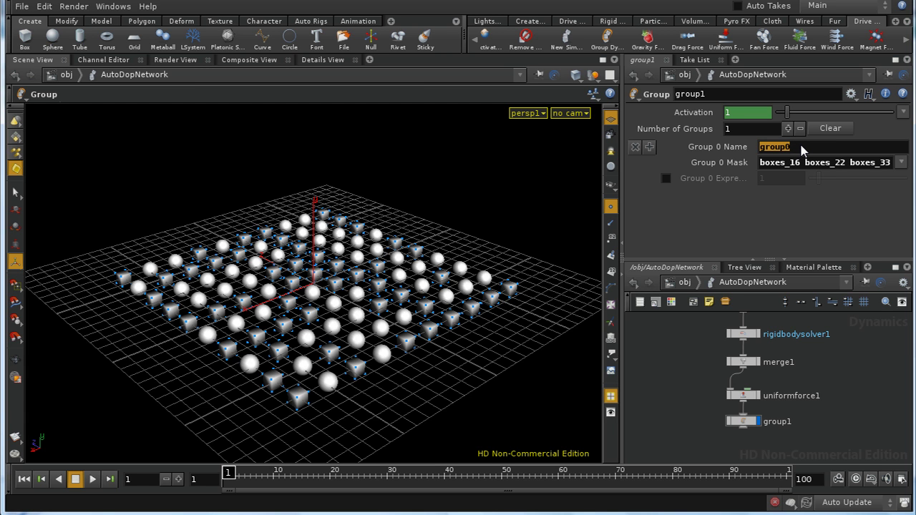
text(my)
Rewire the network so group1 sits between merge1 and uniformforce1, with uniformforce1 last in the chain.
drag(733, 420, 776, 410)
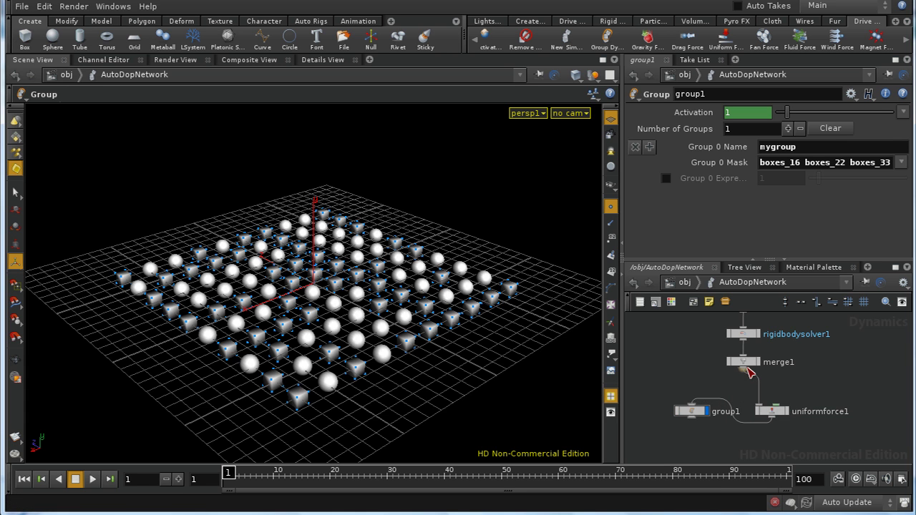
drag(691, 404, 743, 367)
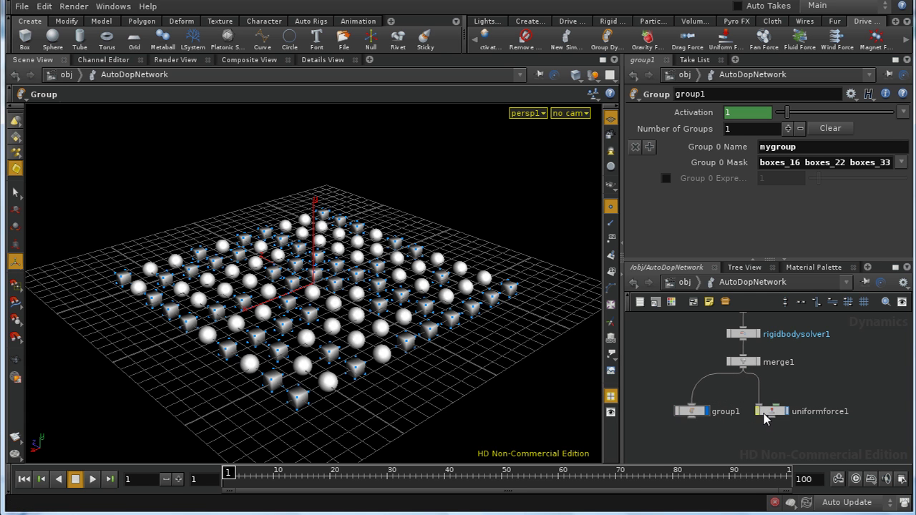
drag(768, 418, 752, 448)
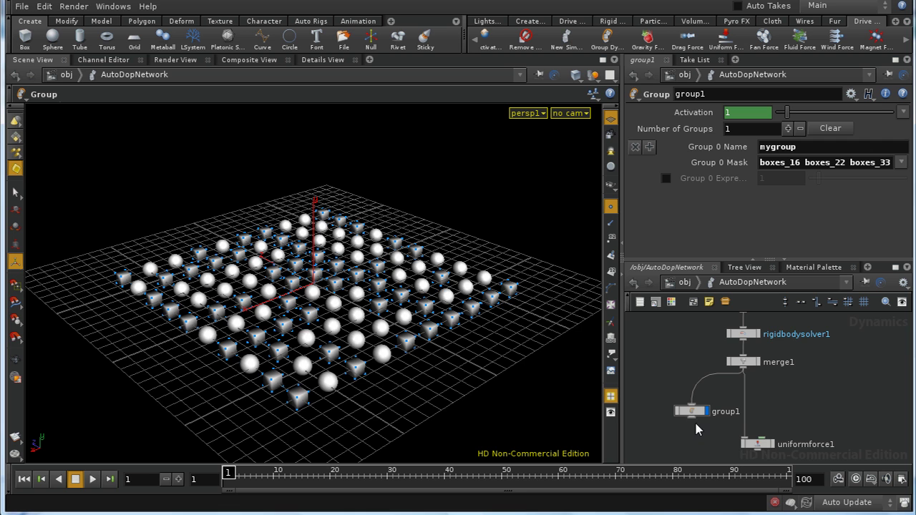
drag(697, 425, 742, 402)
drag(772, 444, 748, 438)
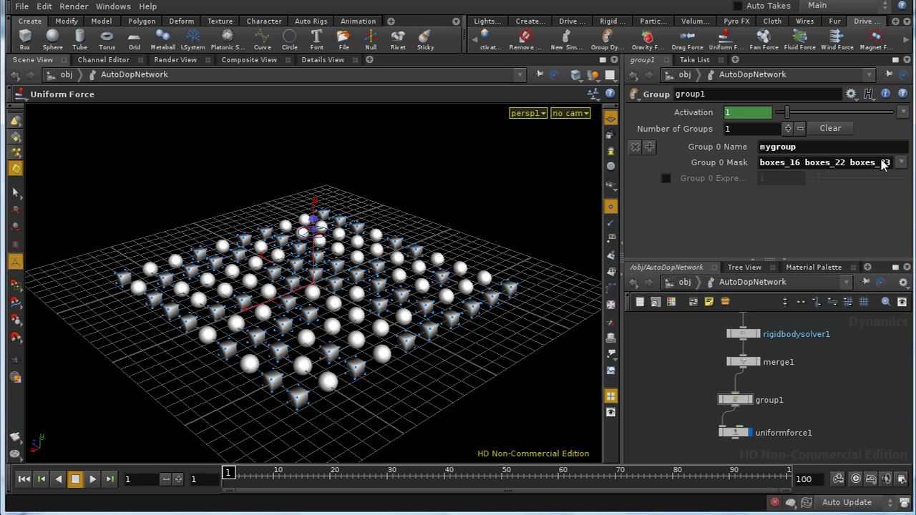
Replace the Group value of the uniformforce1 node with mygroup.
right_click(742, 167)
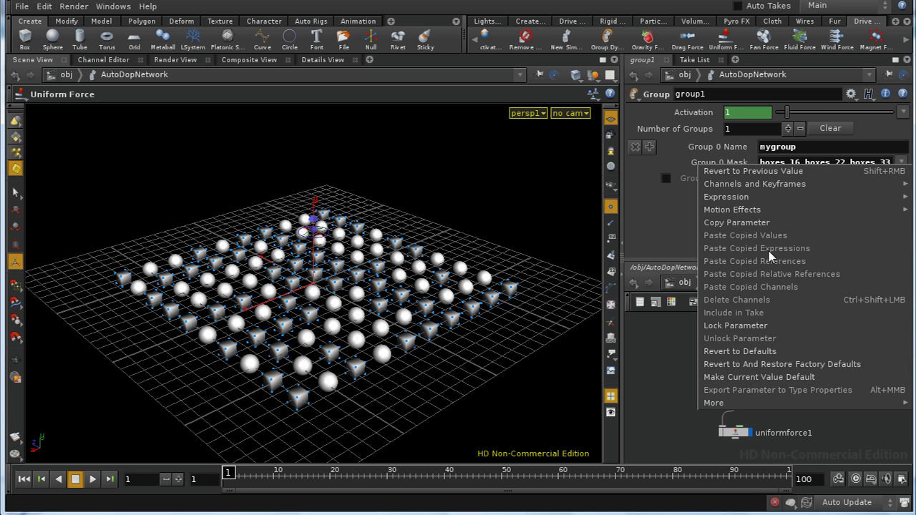
click(658, 427)
click(740, 435)
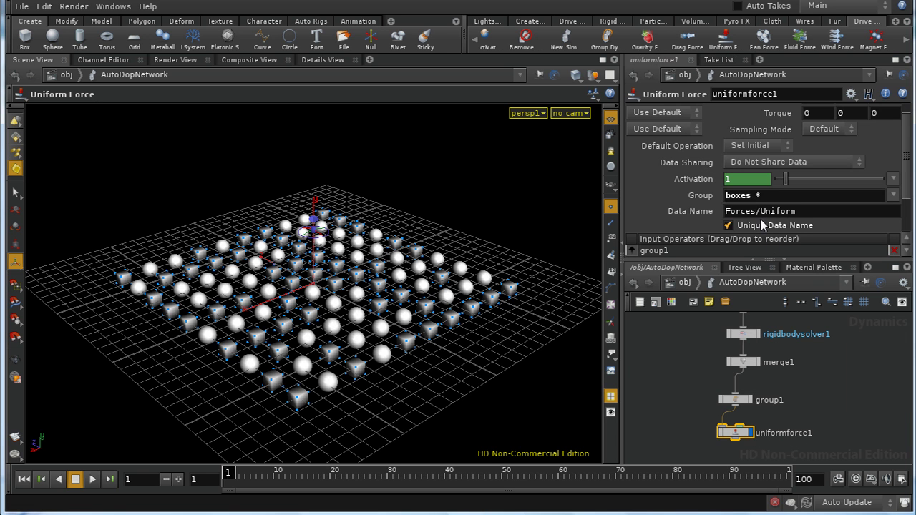
drag(776, 196, 672, 207)
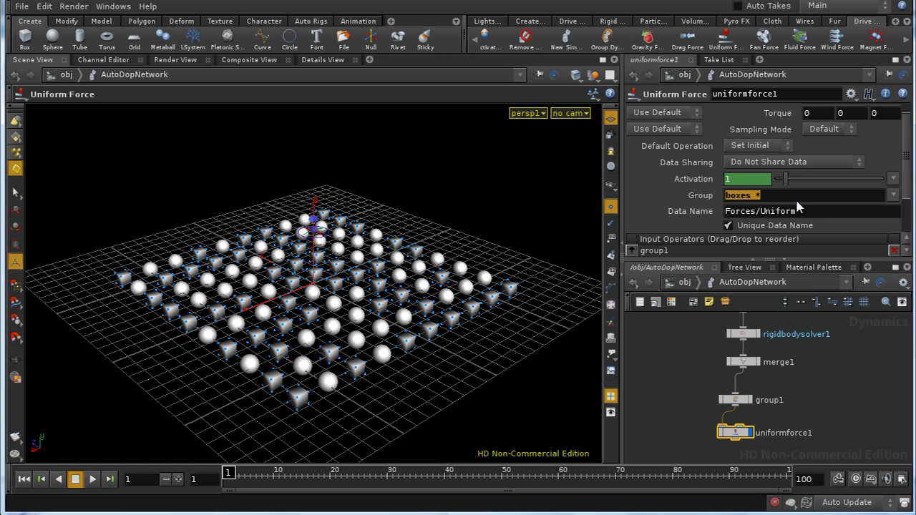
key(BackSpace)
click(894, 195)
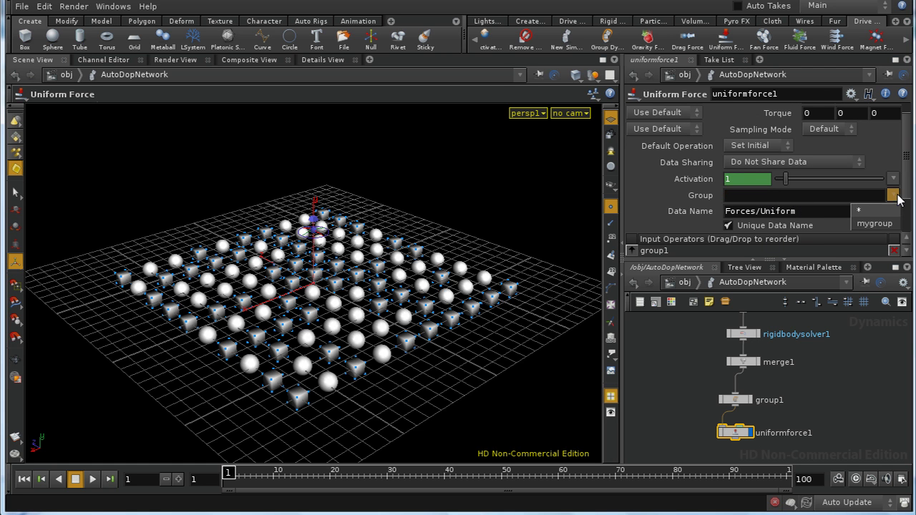
click(874, 224)
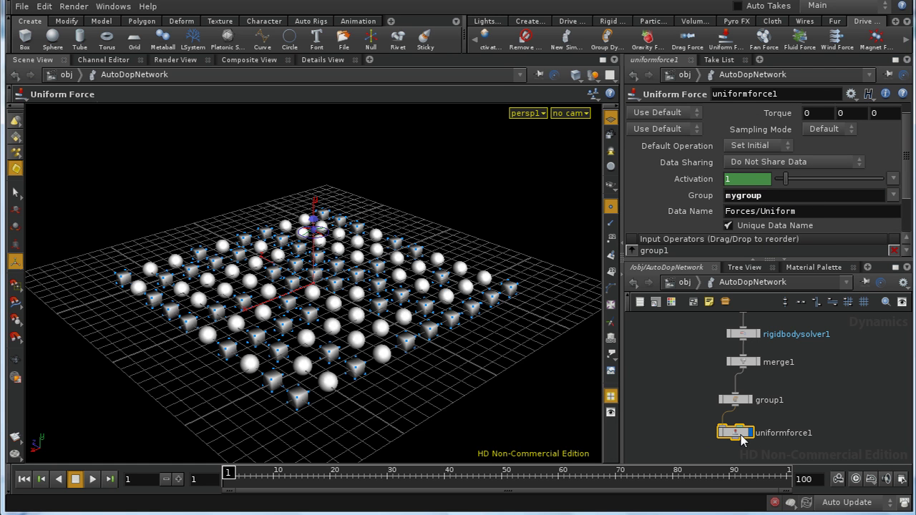
Play the simulation to about frame 45 to check the force on mygroup, and rewind to frame 1.
click(91, 482)
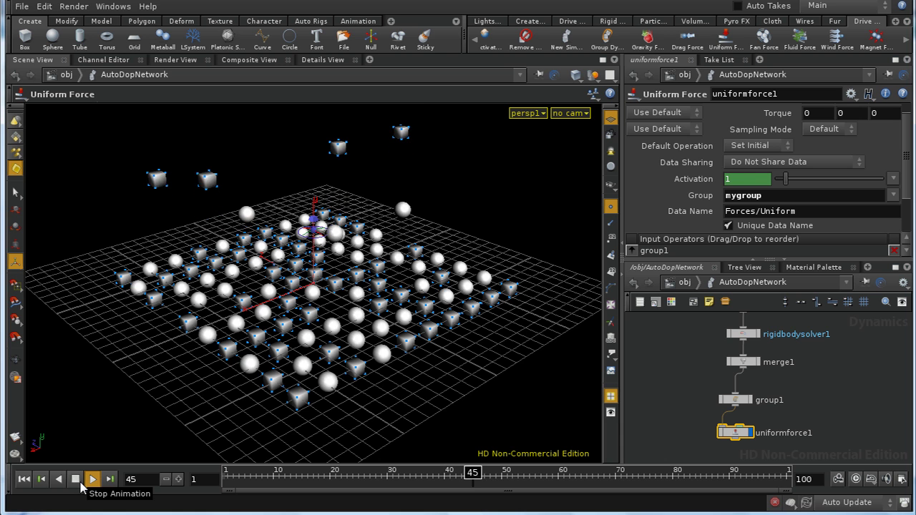
click(76, 481)
click(24, 480)
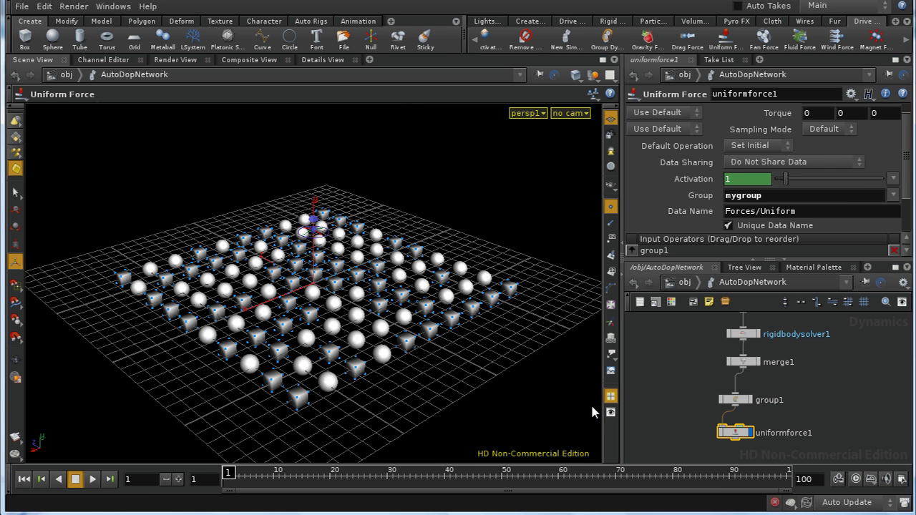
middle_drag(672, 387, 704, 377)
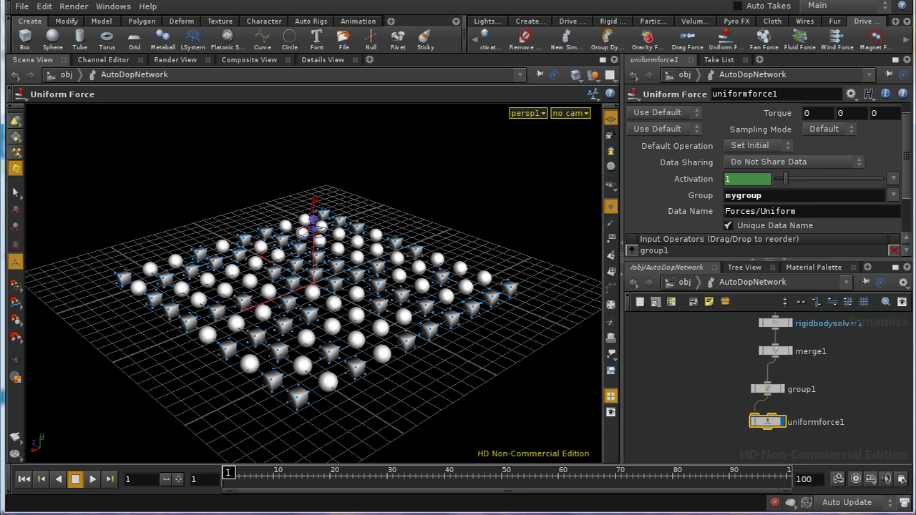
middle_drag(699, 414, 687, 410)
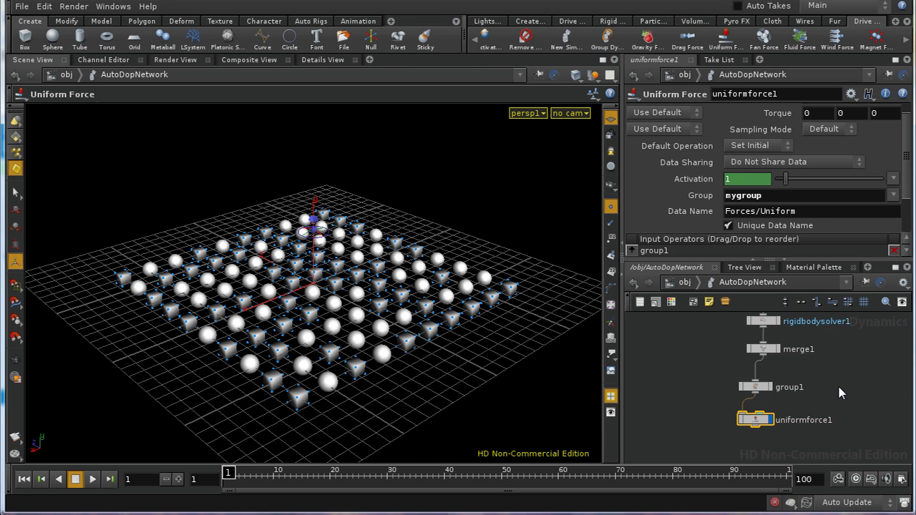
mouse_move(840, 393)
middle_down()
mouse_move(820, 434)
mouse_move(814, 400)
mouse_move(797, 446)
mouse_move(830, 404)
middle_up()
scroll(818, 413, down, 2)
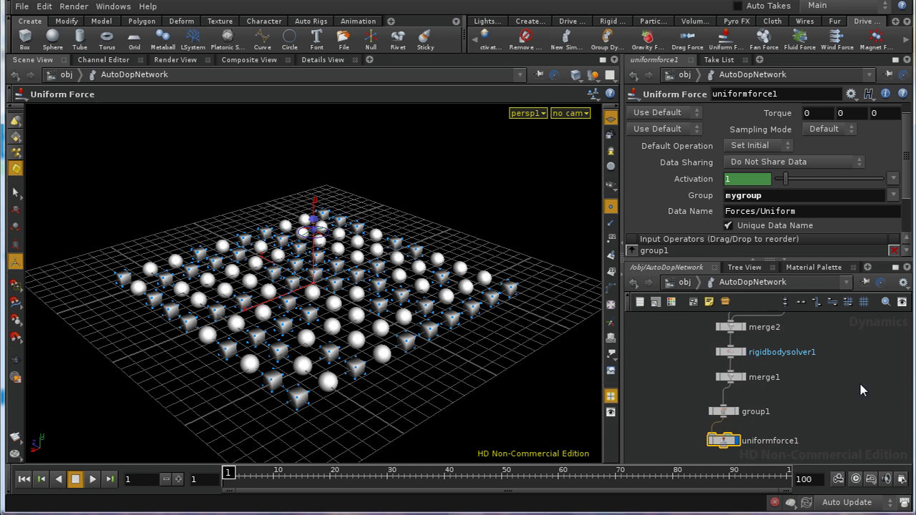
scroll(858, 381, down, 2)
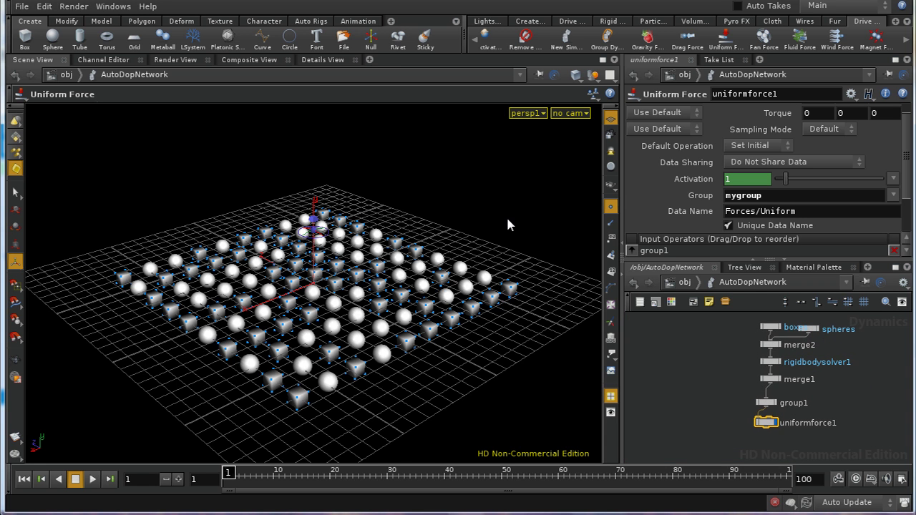
Examine the simulated object names in the Details View and display the group1 node's parameters for comparison.
click(323, 59)
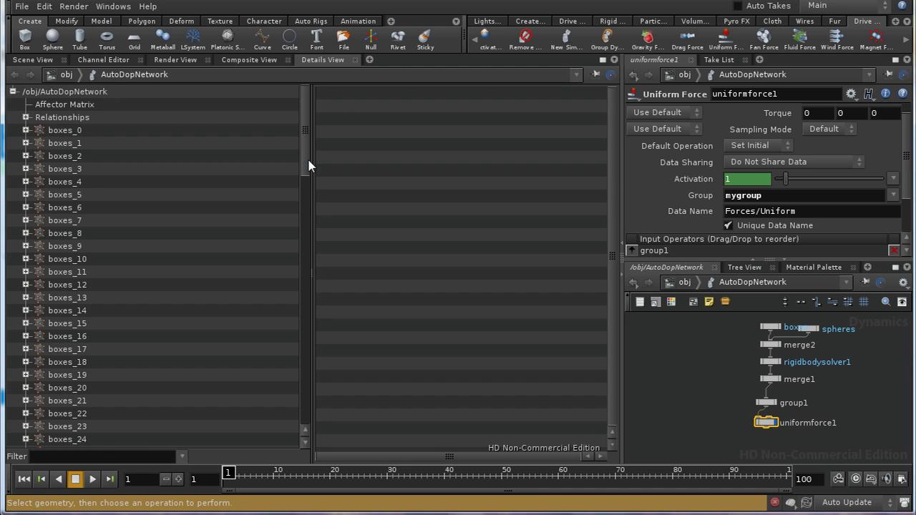
scroll(313, 178, down, 2)
scroll(313, 178, up, 2)
click(766, 403)
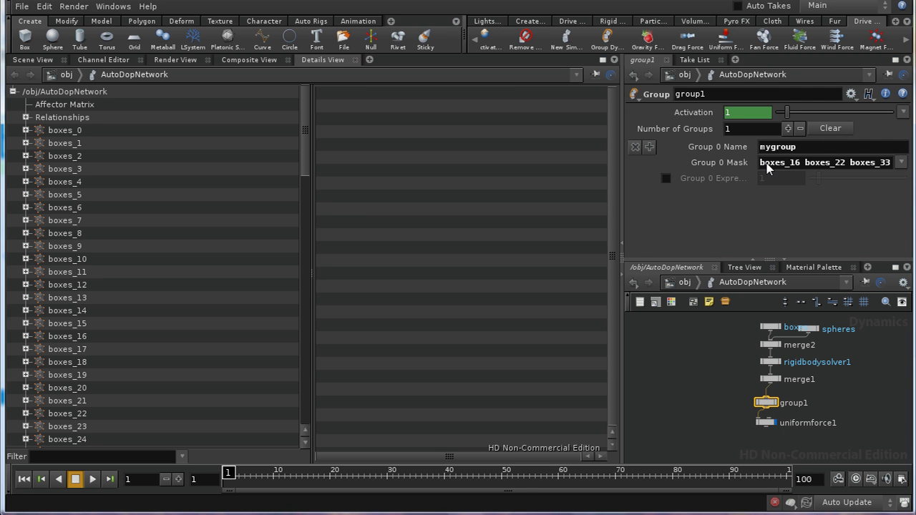
Expand boxes_16 and its Forces entry in the Details View to examine the Uniform_uniformforce1 data.
click(26, 336)
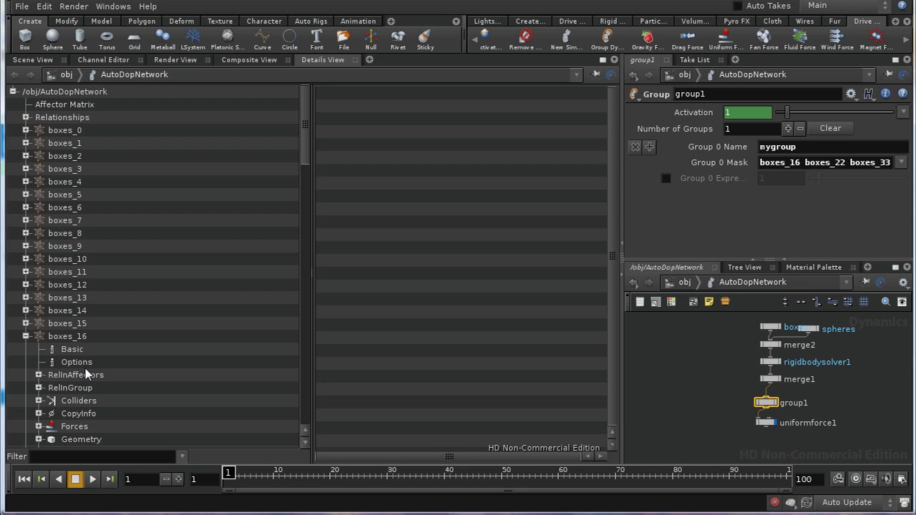
drag(301, 158, 302, 200)
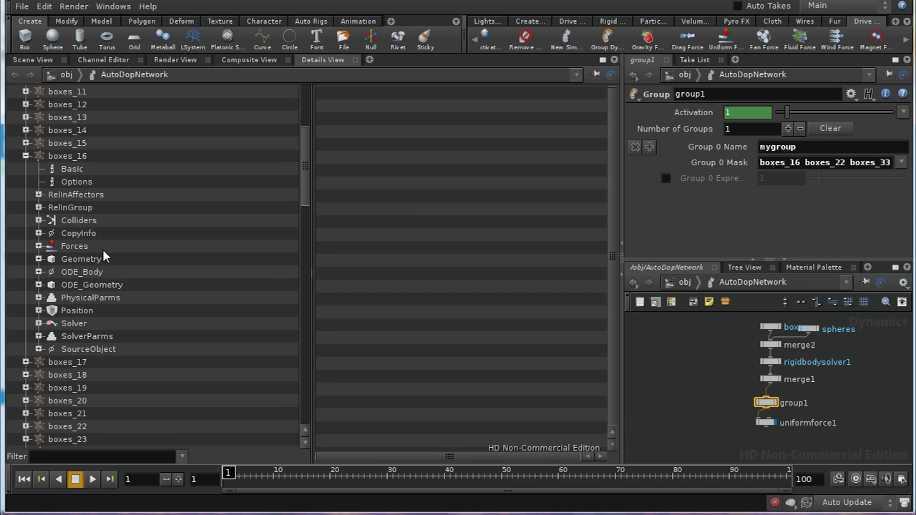
click(62, 251)
click(39, 246)
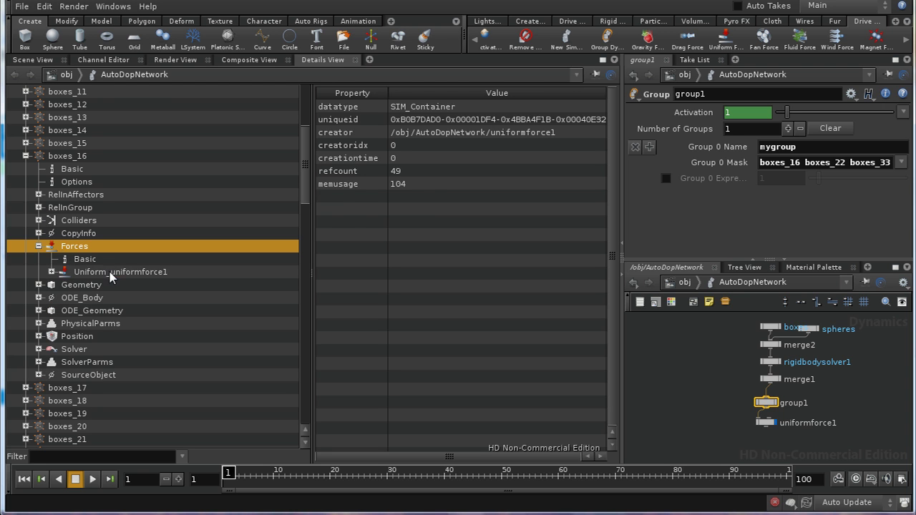
click(113, 272)
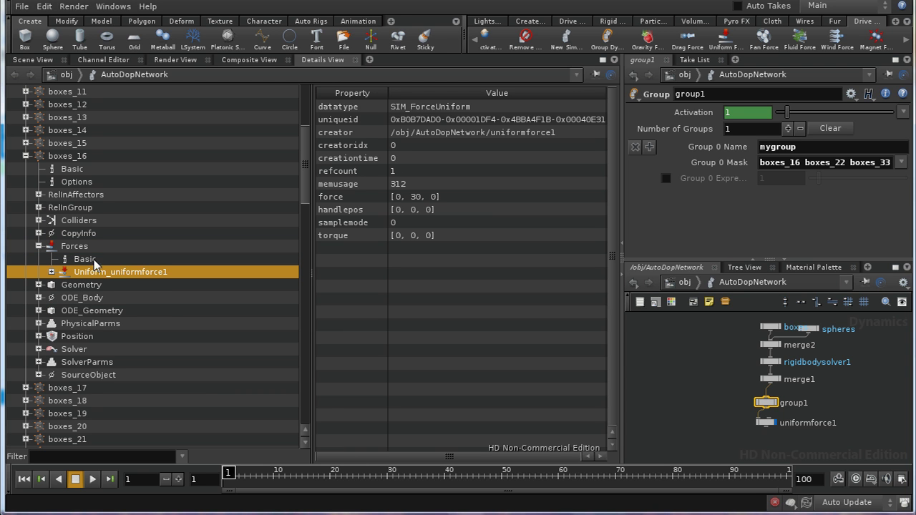
Compare the force data on boxes_16 with the parameters of the uniformforce1 and group1 nodes.
middle_drag(775, 350, 778, 358)
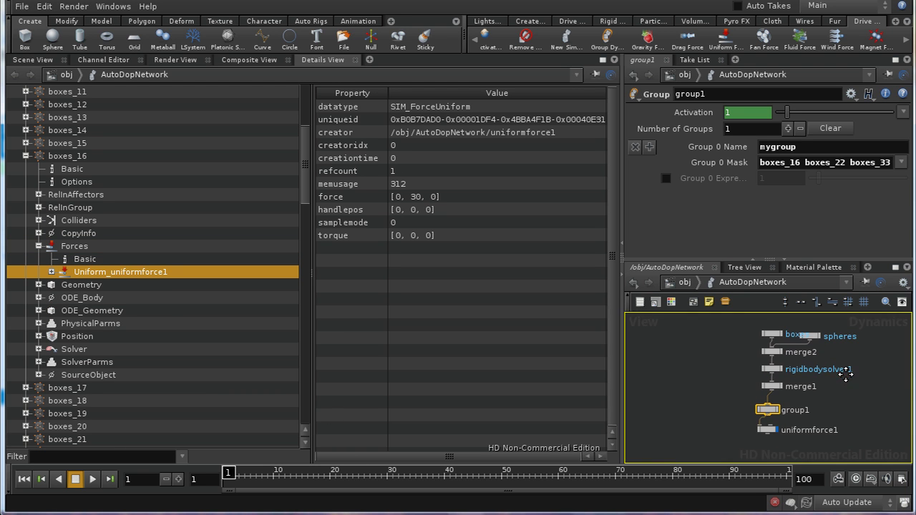
click(717, 319)
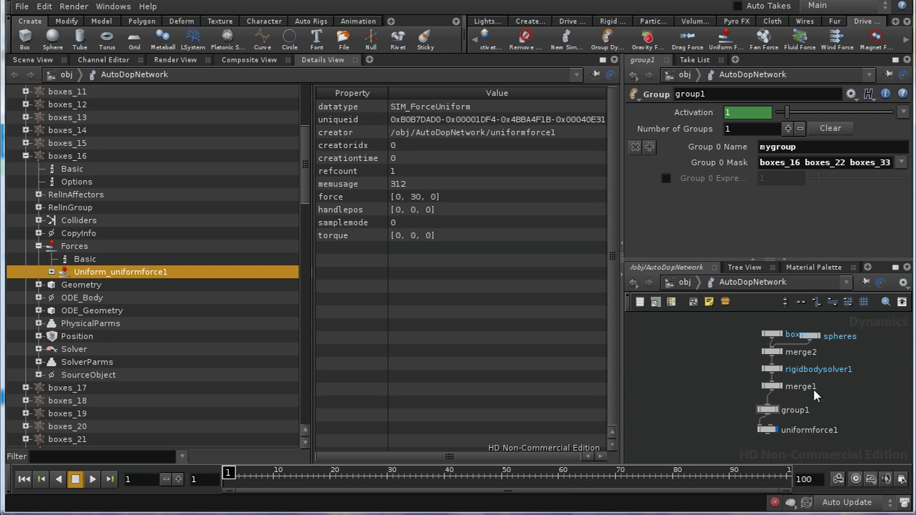
middle_drag(856, 414, 847, 418)
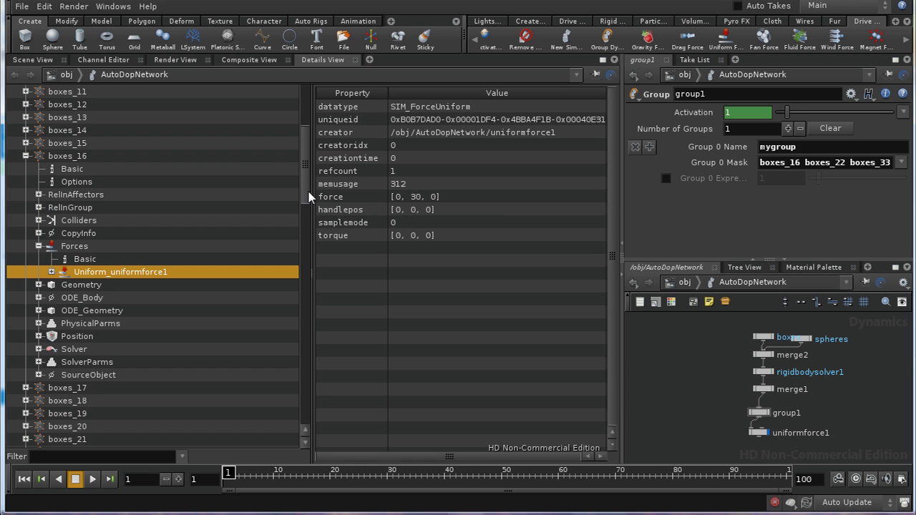
scroll(294, 168, up, 5)
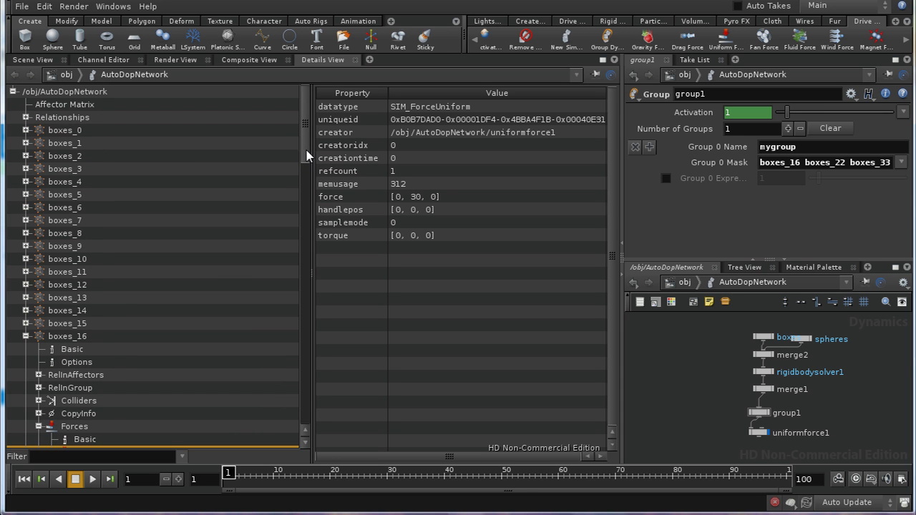
scroll(187, 153, down, 8)
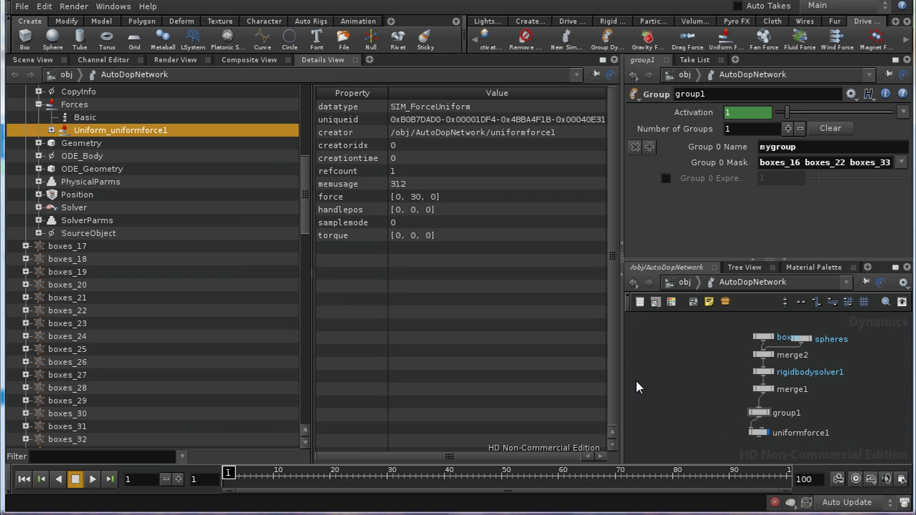
click(759, 433)
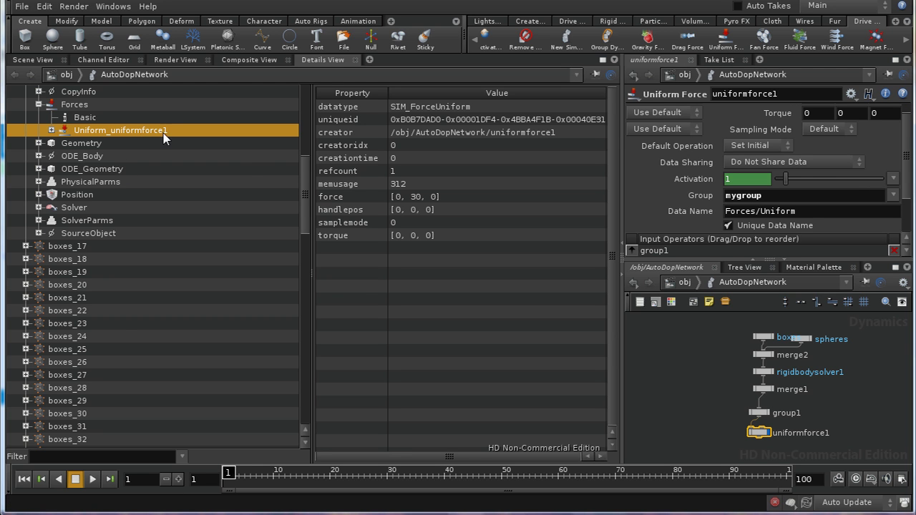
drag(301, 195, 301, 164)
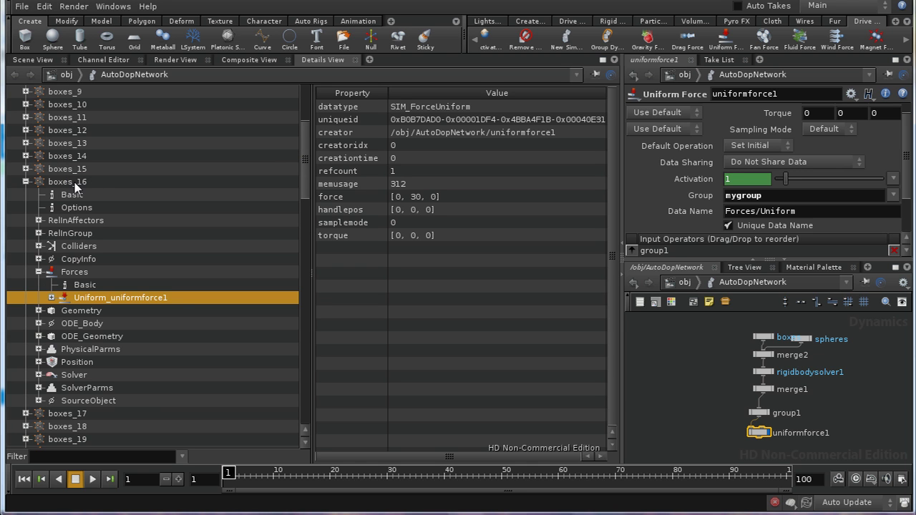
click(758, 414)
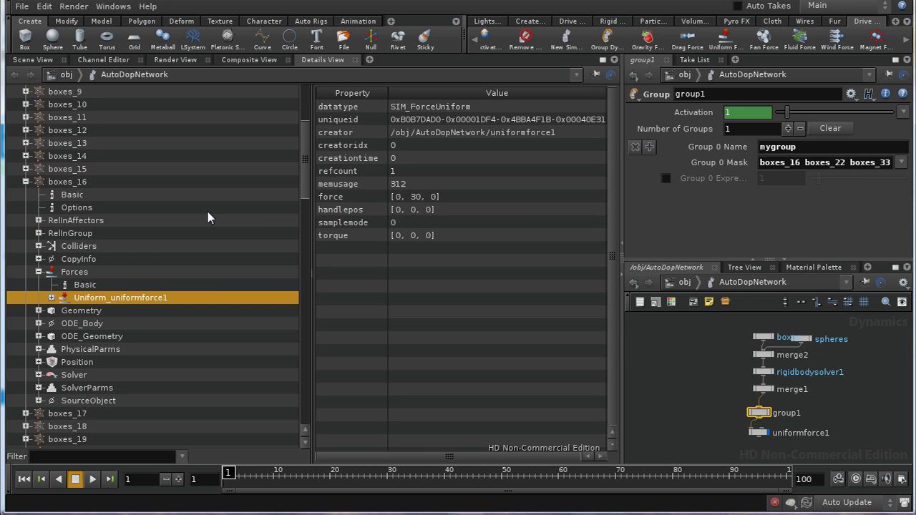
Collapse boxes_16 to examine its object properties and group membership, and display the uniformforce1 node's parameters.
click(25, 169)
click(26, 185)
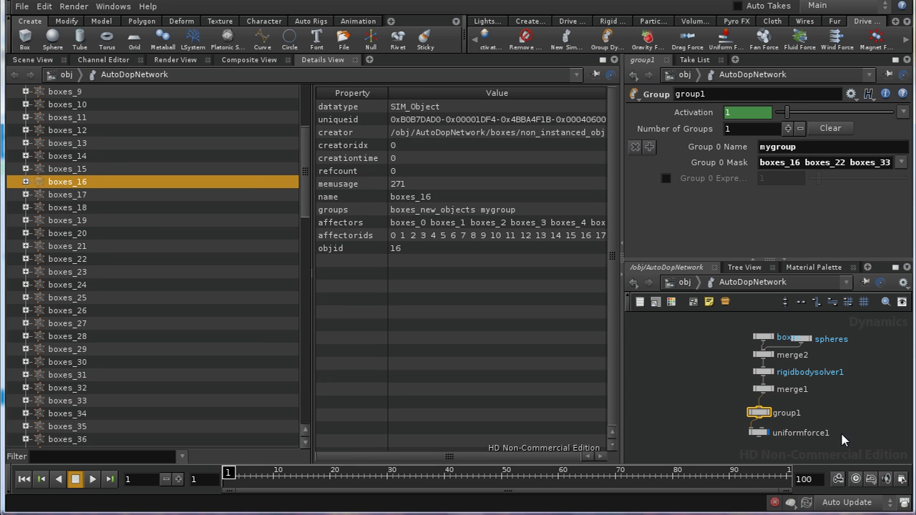
middle_drag(839, 422, 854, 403)
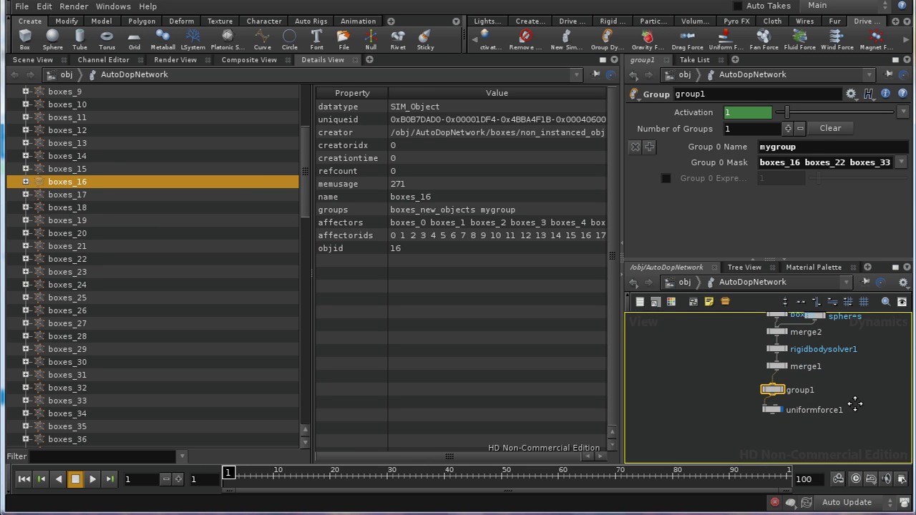
click(767, 411)
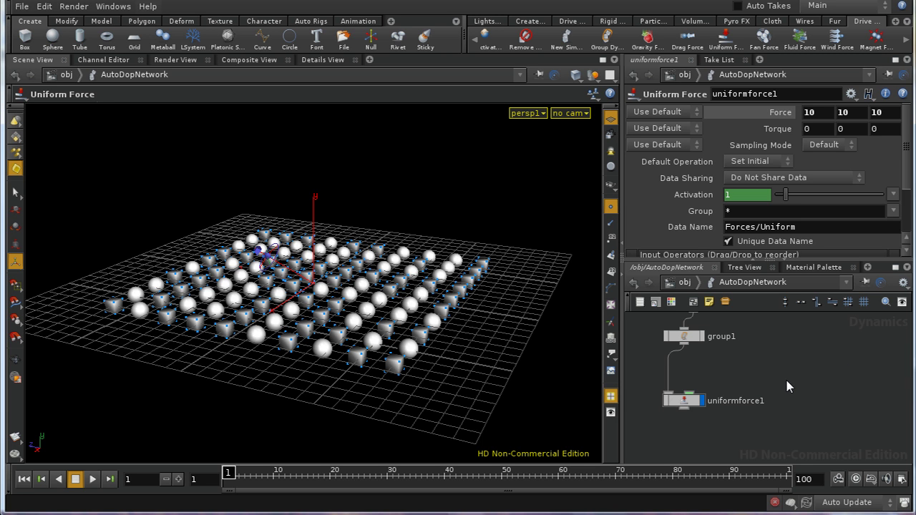
Add a Noise Field node and connect it to the data input of uniformforce1, placing it above that node.
mouse_move(787, 380)
middle_down()
mouse_move(812, 405)
mouse_move(826, 383)
mouse_move(812, 407)
mouse_move(793, 394)
middle_up()
key(l)
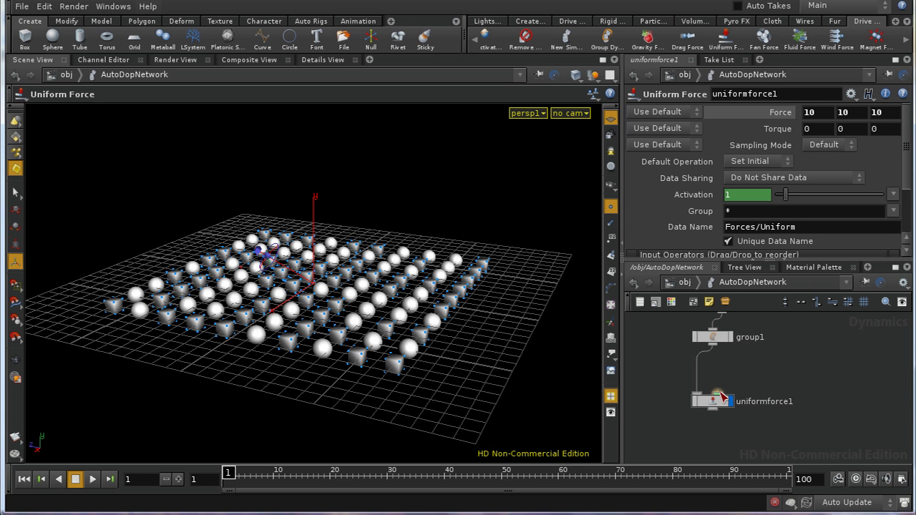
mouse_move(720, 396)
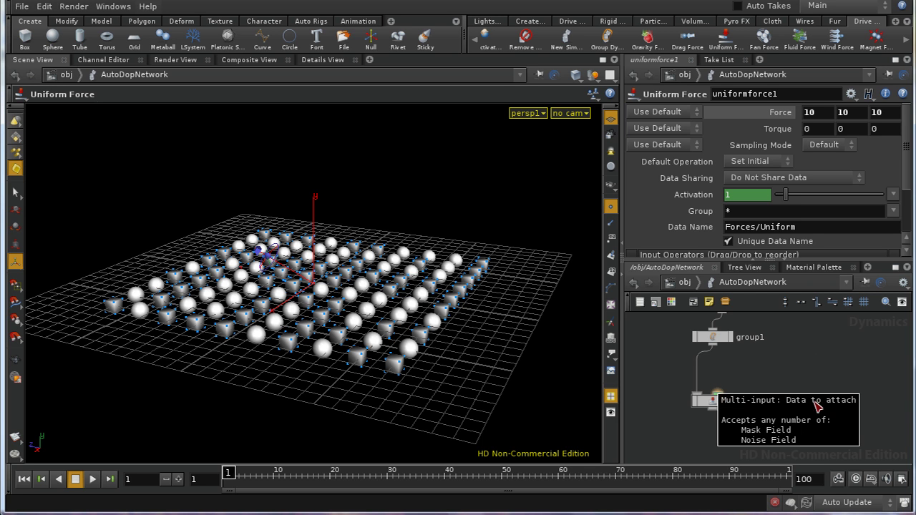
middle_drag(836, 377, 819, 392)
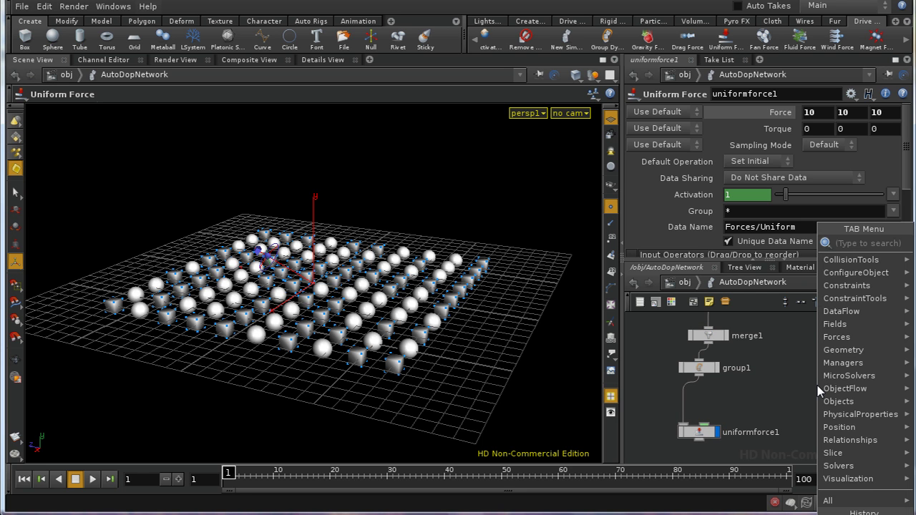
text(no)
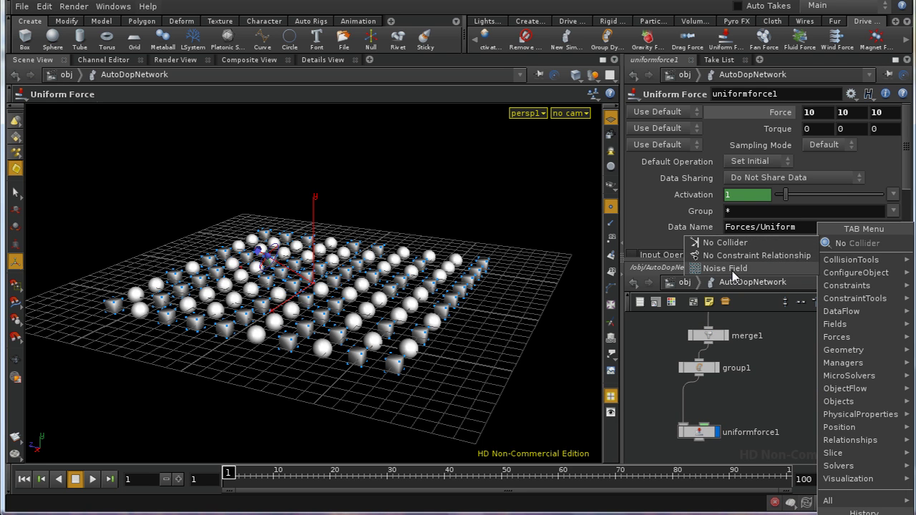
click(734, 269)
click(795, 392)
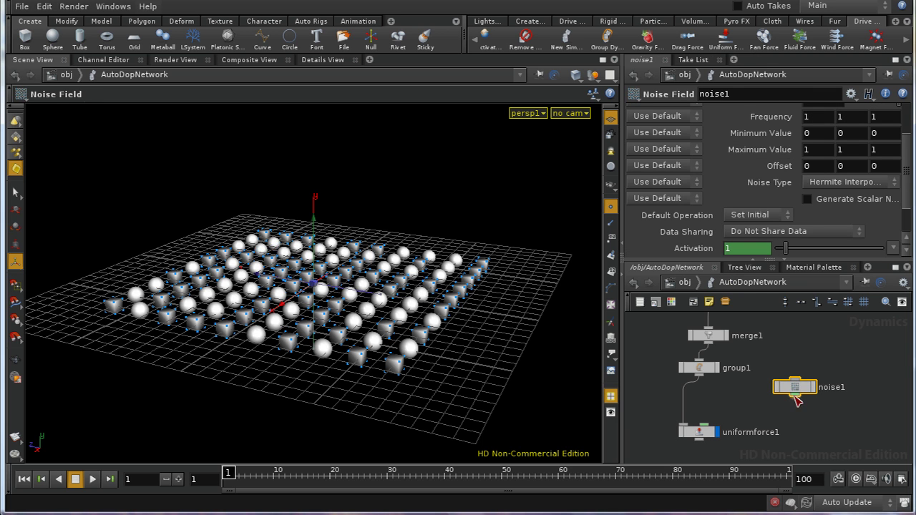
drag(794, 394, 704, 433)
click(701, 433)
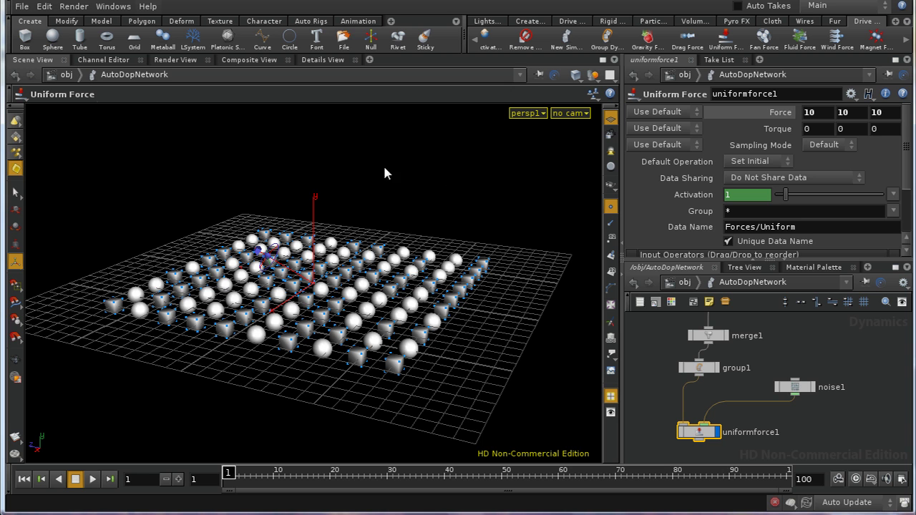
drag(804, 392, 773, 392)
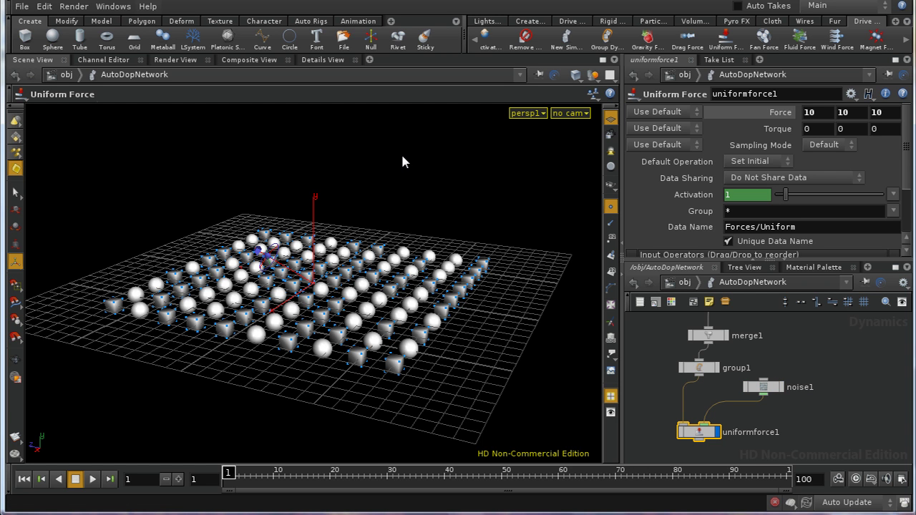
Set the Force of the uniformforce1 node to 0, 30, 0.
middle_drag(796, 422, 805, 404)
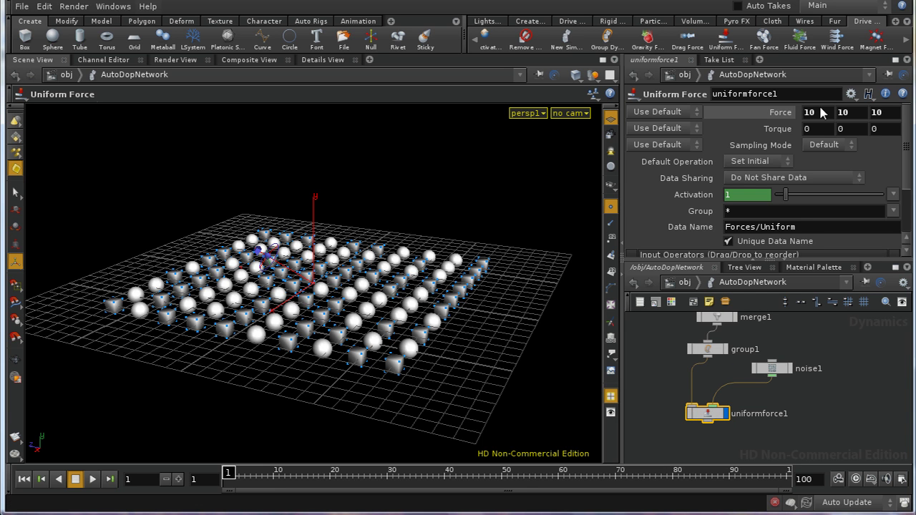
right_click(786, 113)
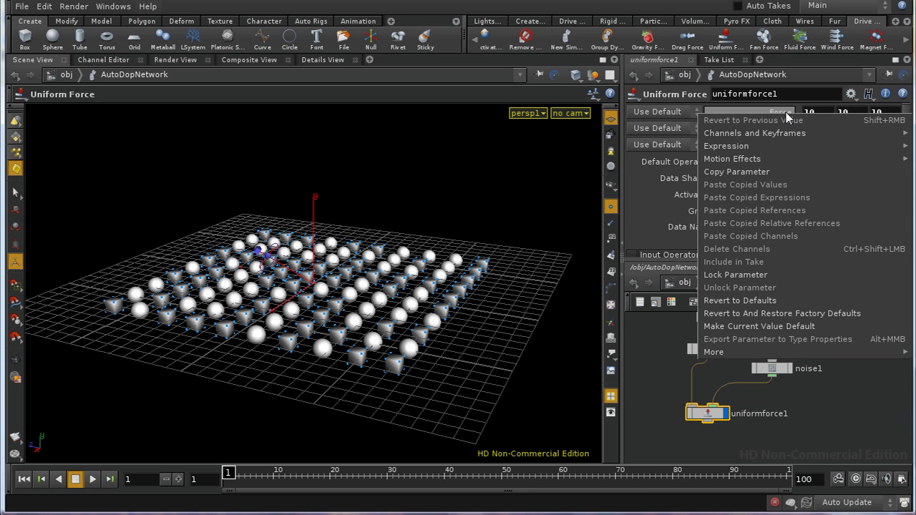
click(782, 116)
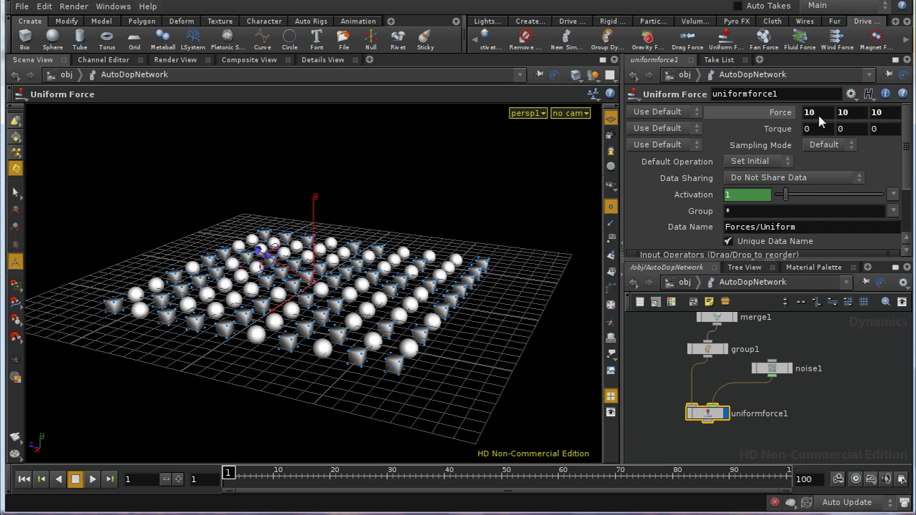
click(785, 118)
text(10)
key(Return)
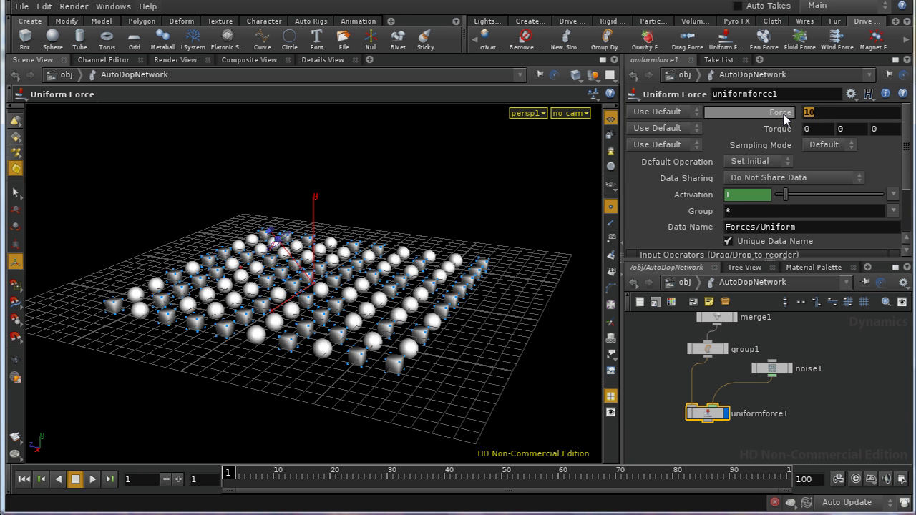
text(10)
key(Return)
text(30)
key(Return)
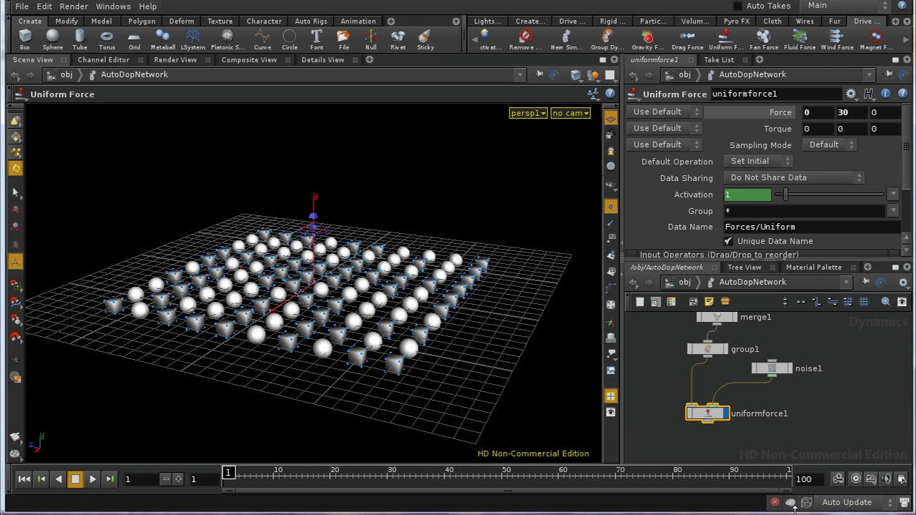
Set the noise1 node's Frequency to 0.3 and its Minimum Value to -1 on all three axes.
click(772, 369)
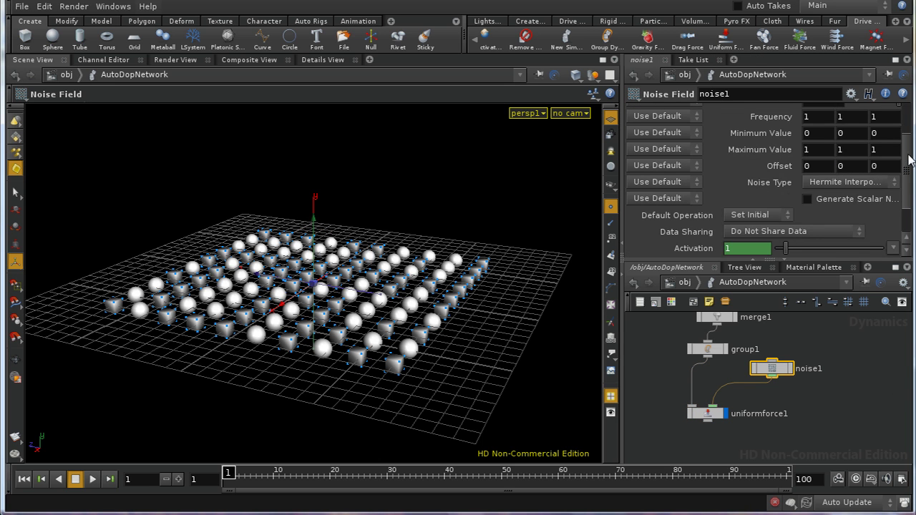
drag(909, 161, 905, 112)
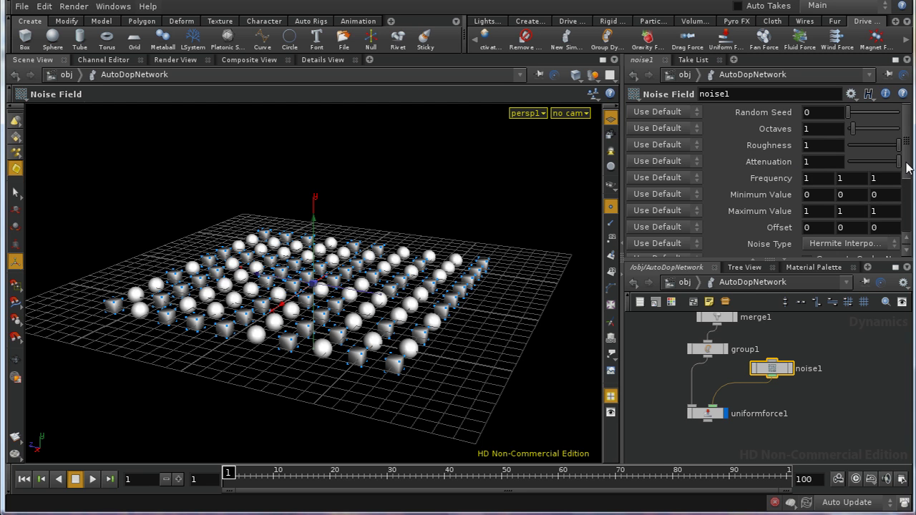
drag(906, 166, 904, 184)
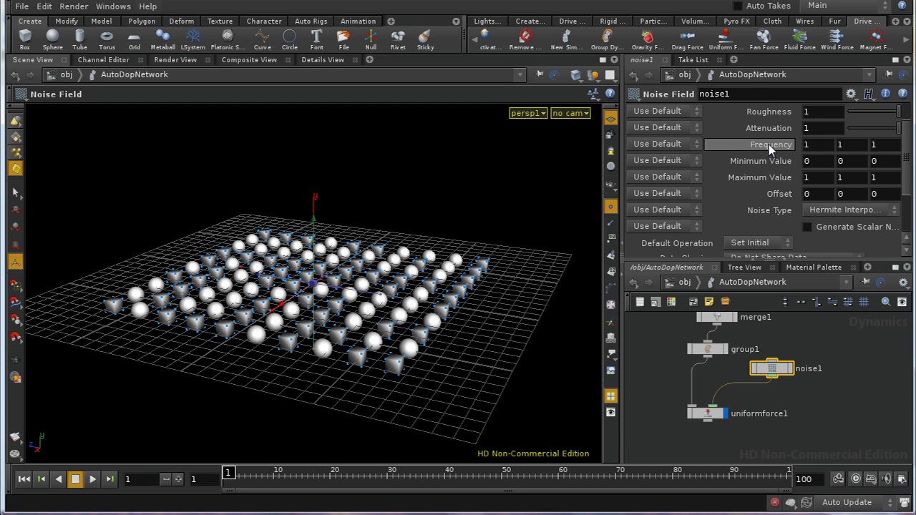
middle_drag(771, 148, 716, 154)
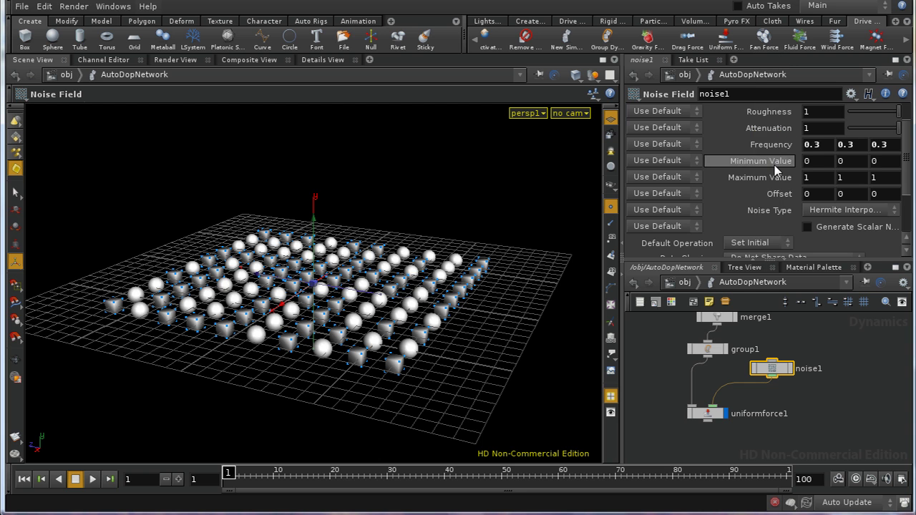
middle_drag(774, 162, 701, 171)
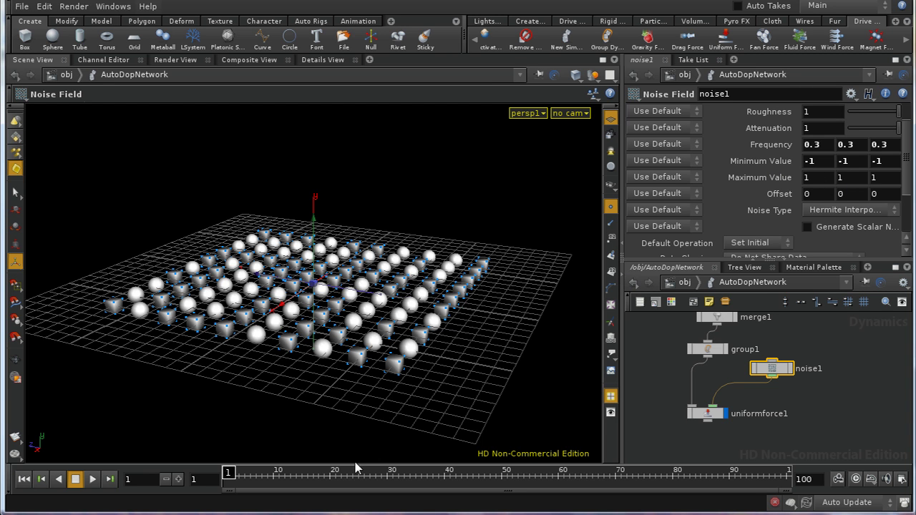
Play the simulation to frame 40 and examine how the noise varies the force across the boxes and spheres.
click(92, 480)
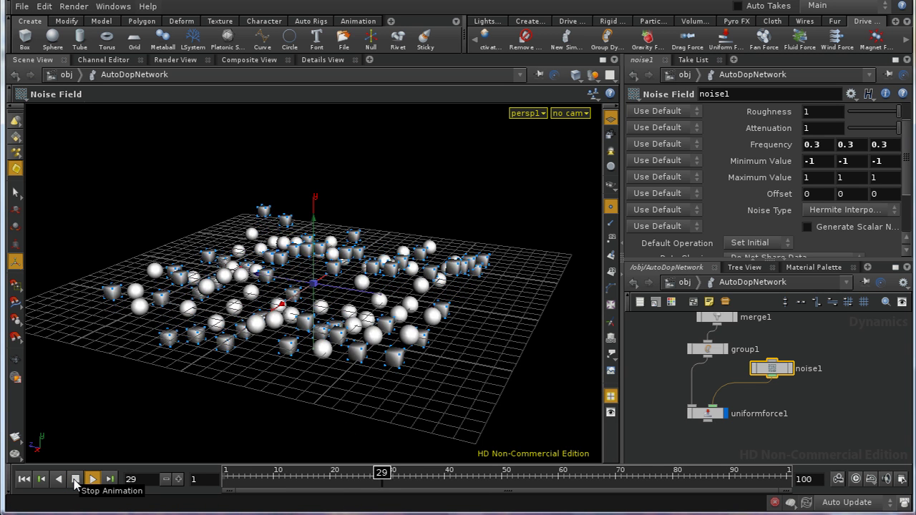
click(75, 479)
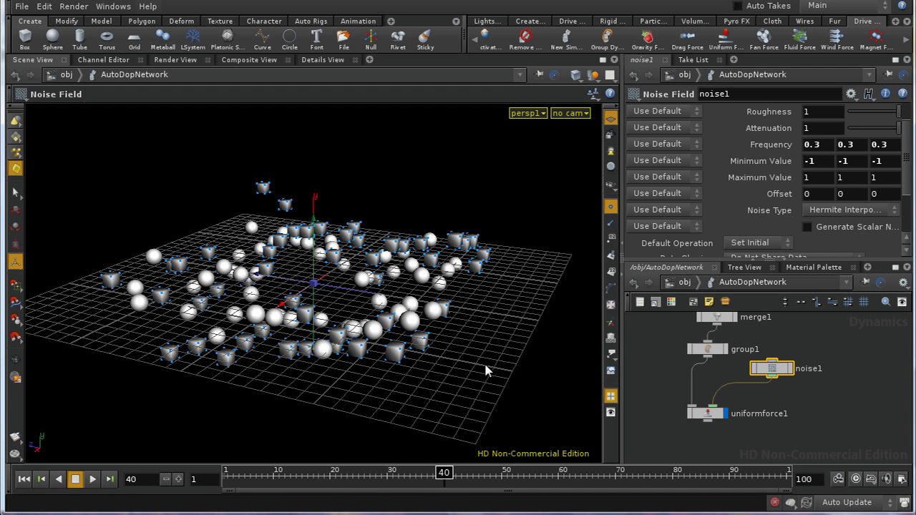
key(Escape)
mouse_move(483, 365)
mouse_down()
mouse_move(468, 313)
mouse_move(498, 371)
mouse_up()
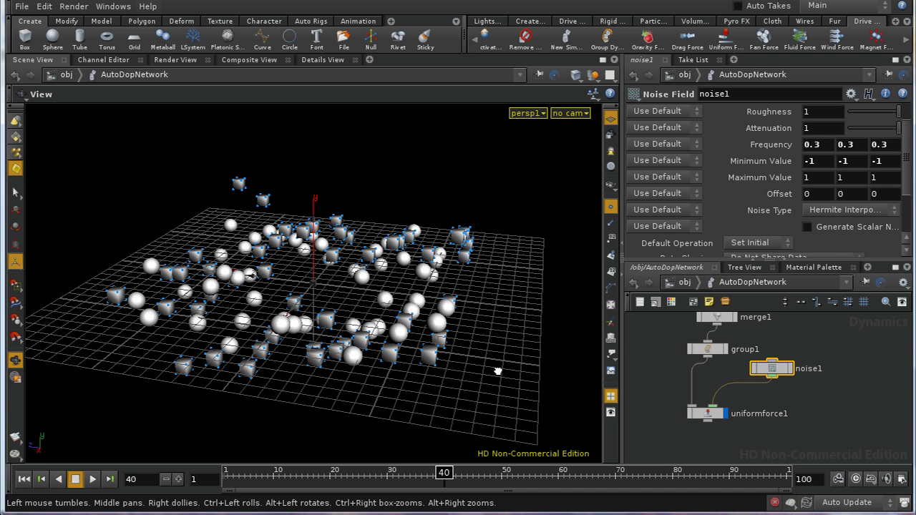
Set the Force of the uniformforce1 node to 10 on all three axes.
key(Return)
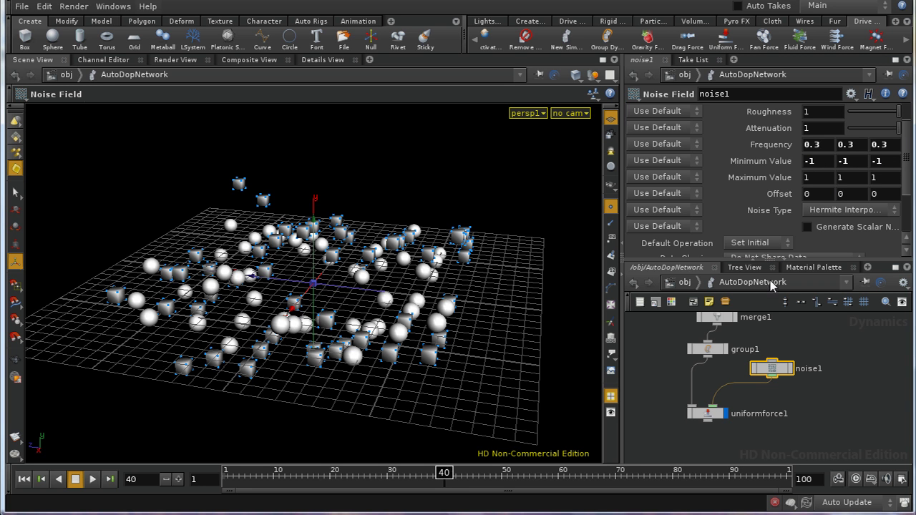
click(714, 421)
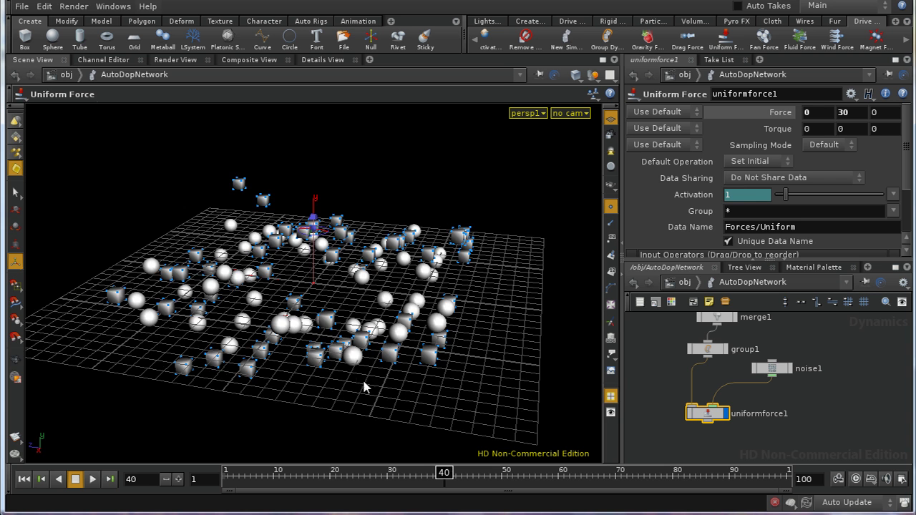
key(Escape)
drag(380, 388, 391, 364)
key(Escape)
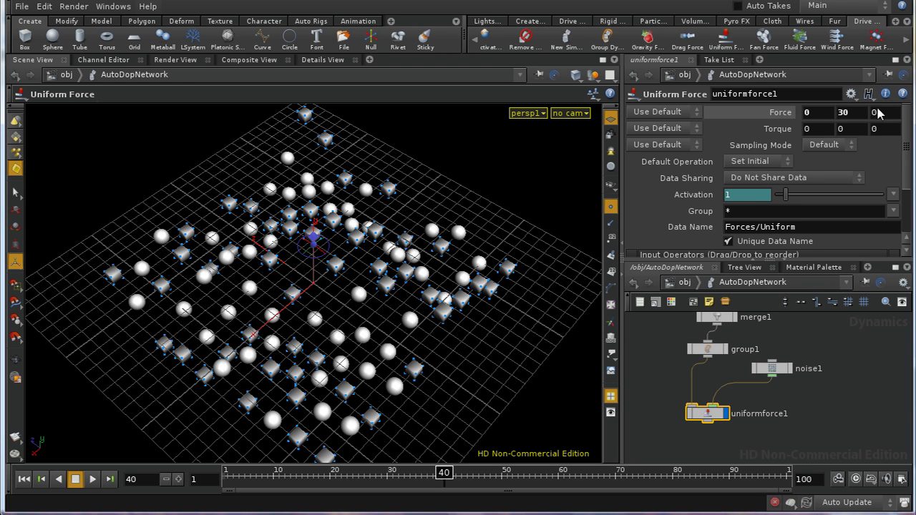
click(821, 115)
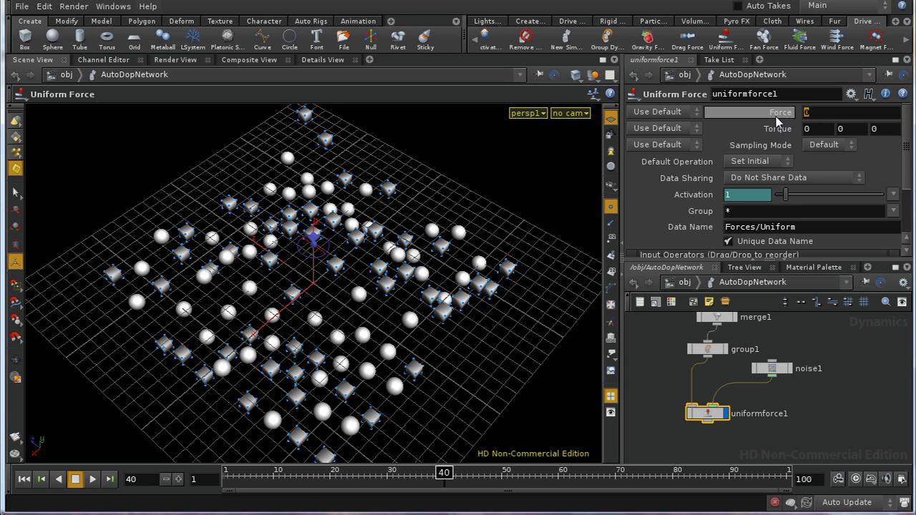
text(30)
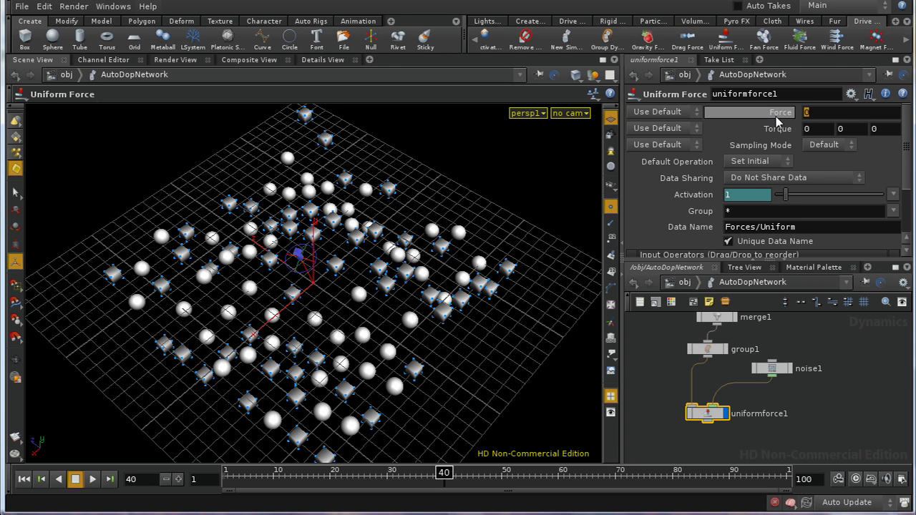
text(10)
key(Return)
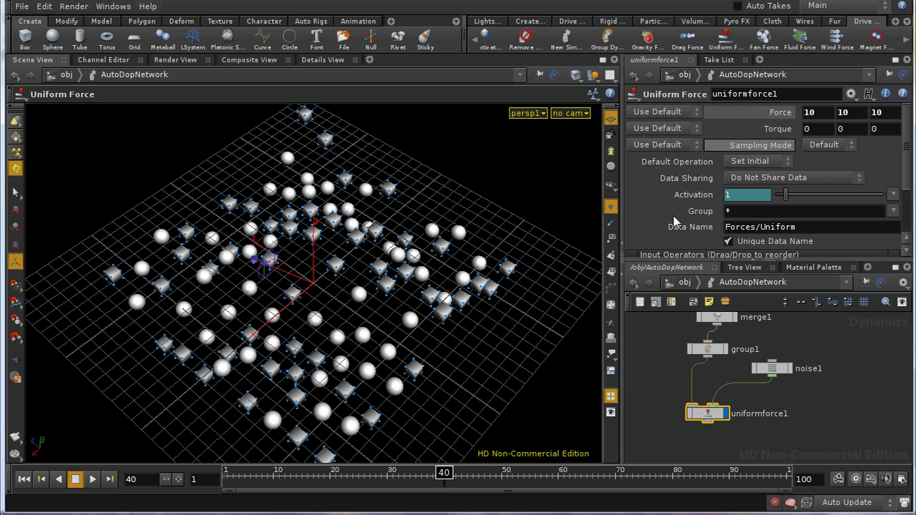
Play the simulation from frame 1 to frame 73 and examine how the boxes and spheres scatter.
click(24, 479)
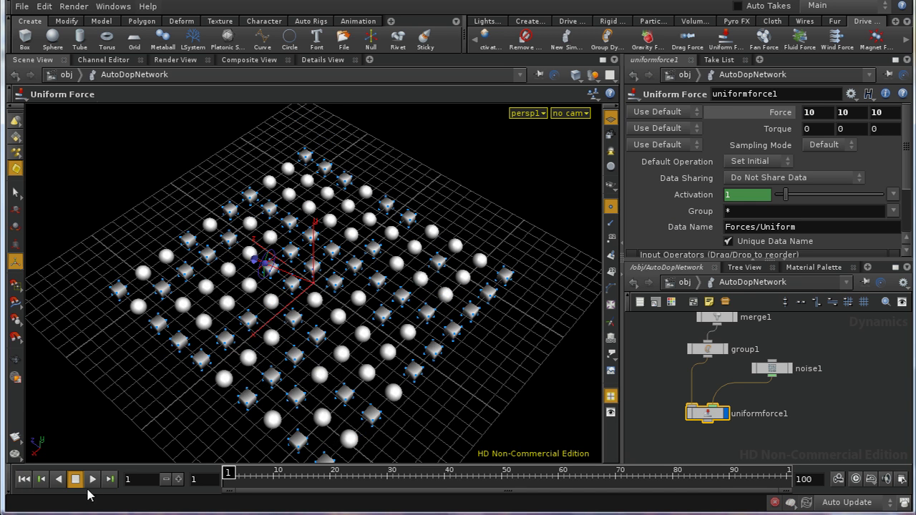
click(93, 478)
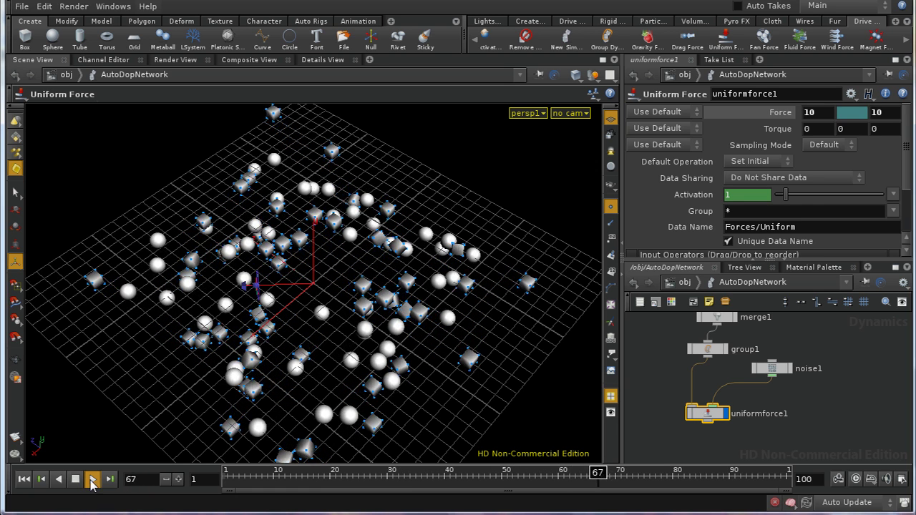
key(Escape)
drag(351, 328, 250, 268)
key(Return)
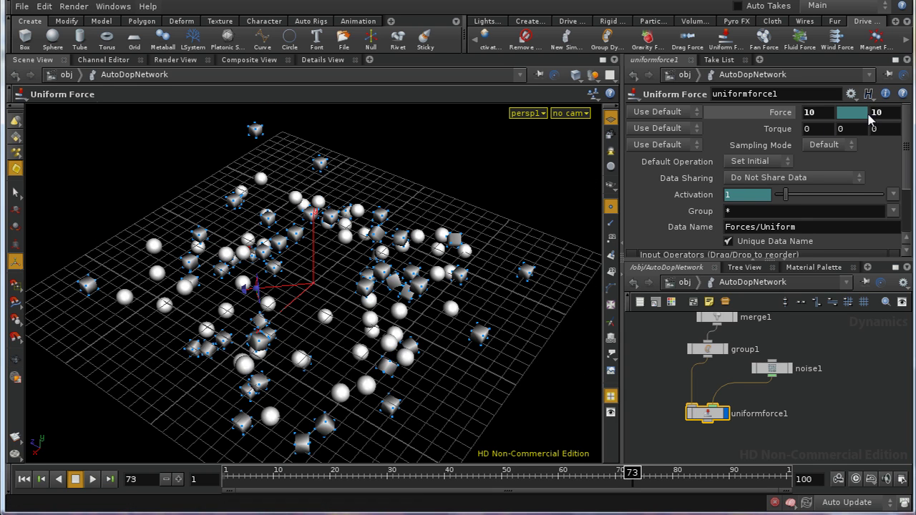
Undo the last parameter change affecting the Force of uniformforce1.
right_click(785, 118)
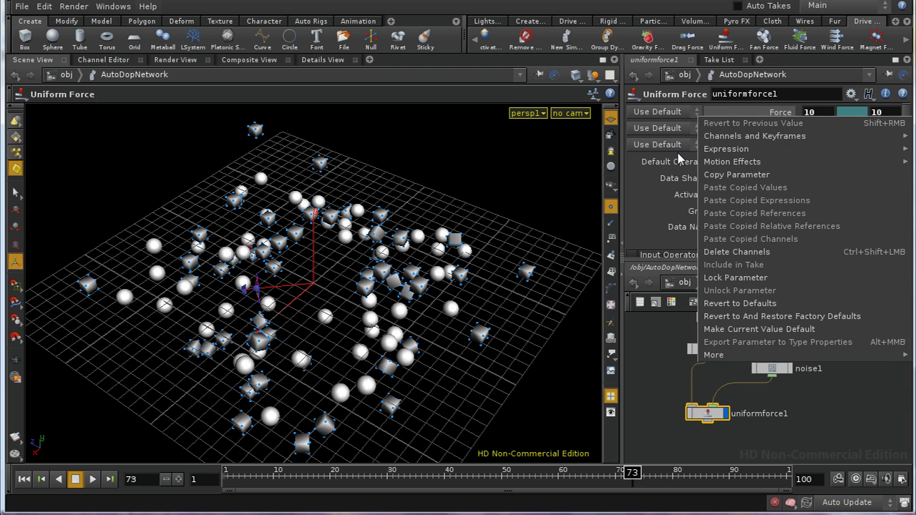
click(641, 366)
key(ctrl+z)
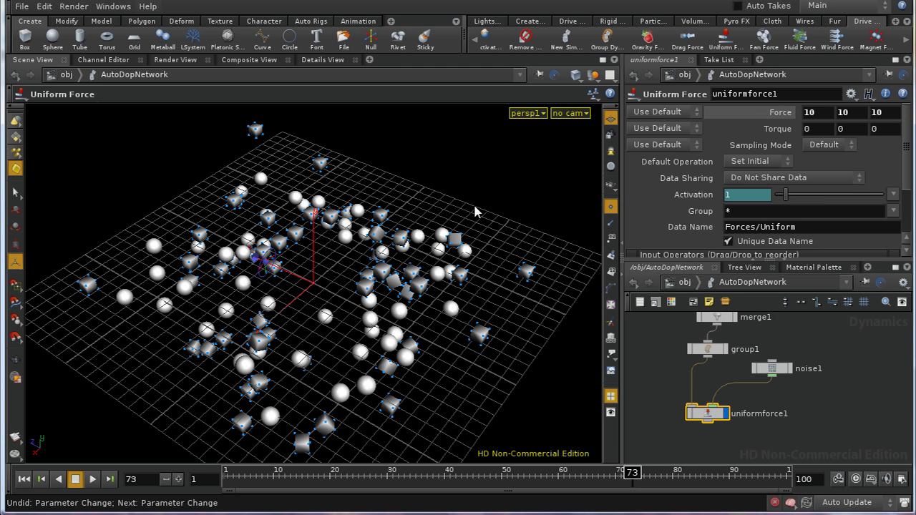
Review the noise1 node's parameters and examine the scattered boxes and spheres from several angles.
click(773, 369)
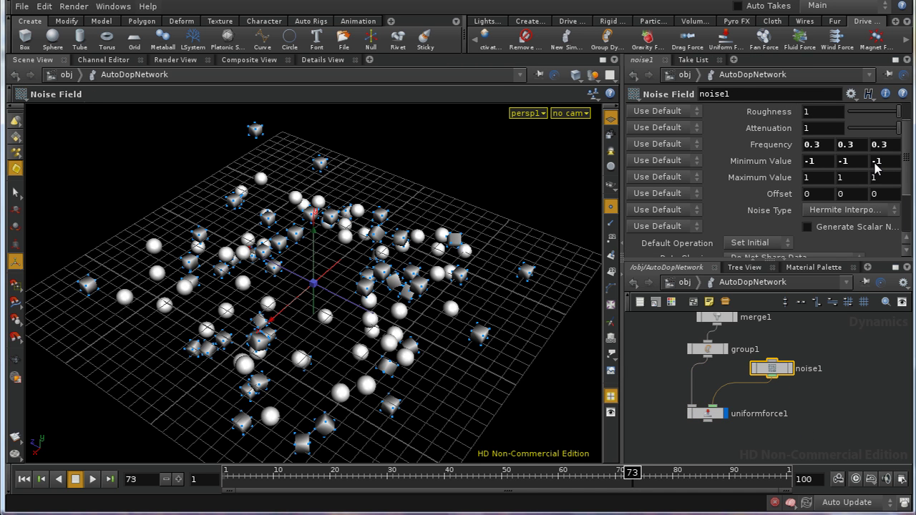
scroll(906, 184, down, 2)
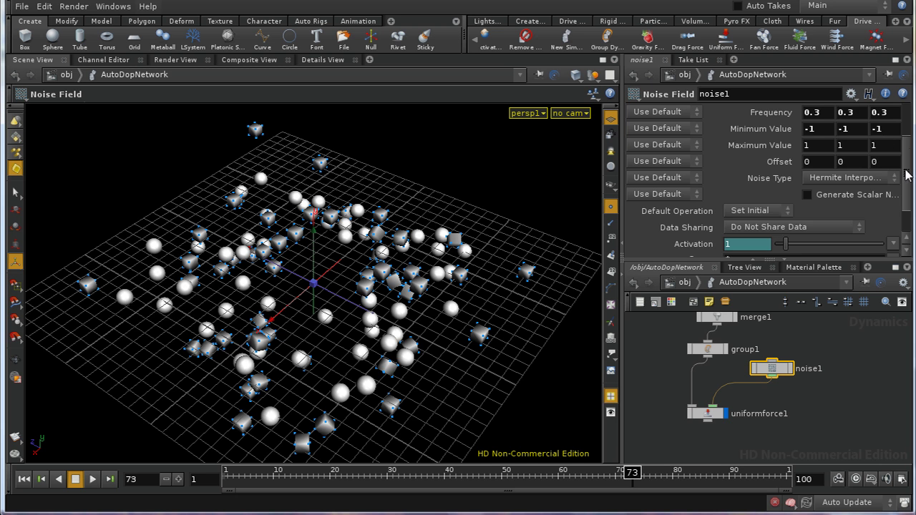
scroll(906, 175, up, 4)
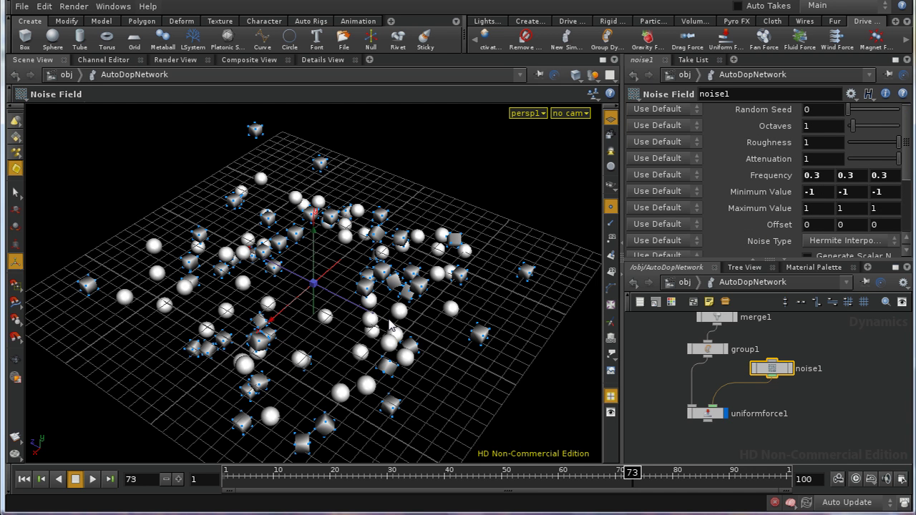
key(Escape)
drag(400, 345, 391, 181)
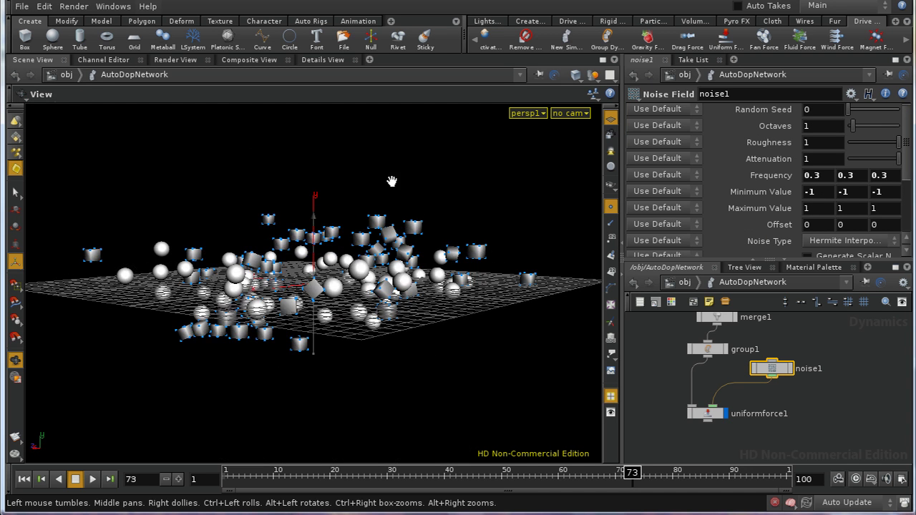
drag(385, 260, 541, 312)
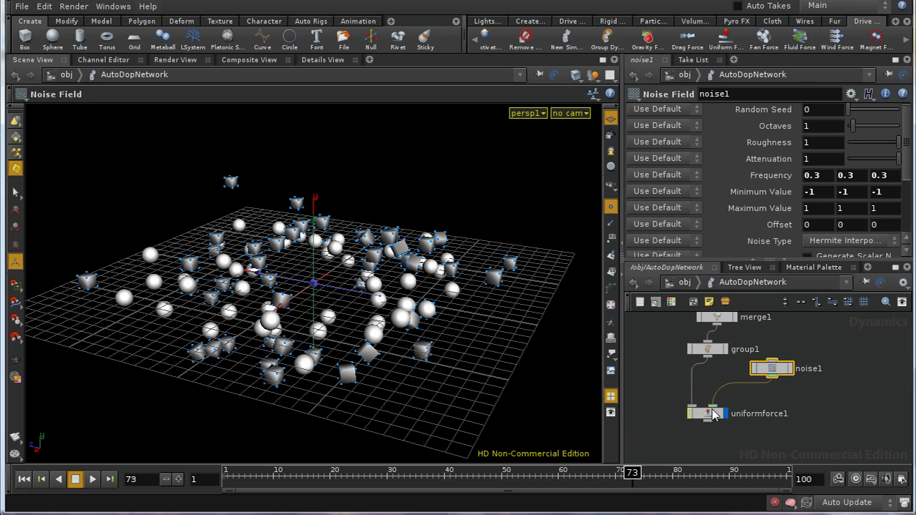
Select uniformforce1, rewind the simulation to frame 1 and view the objects from nearly ground level.
click(708, 413)
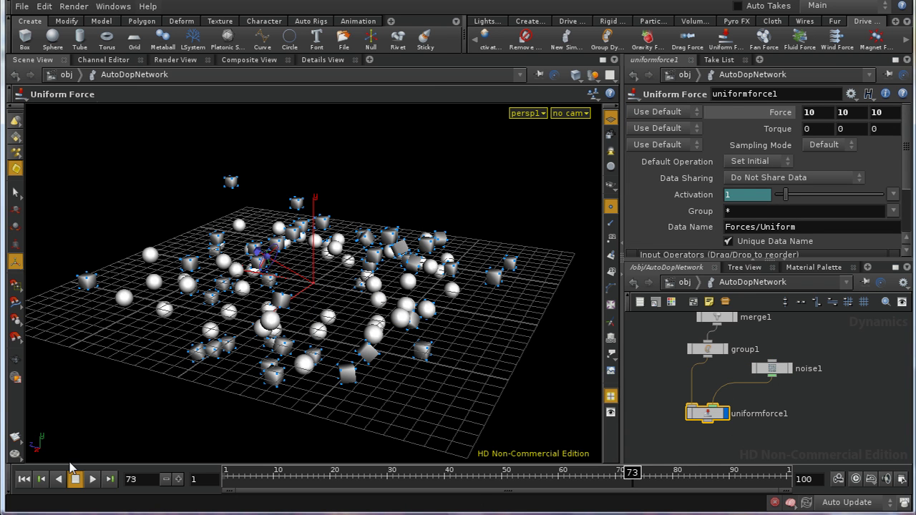
click(25, 480)
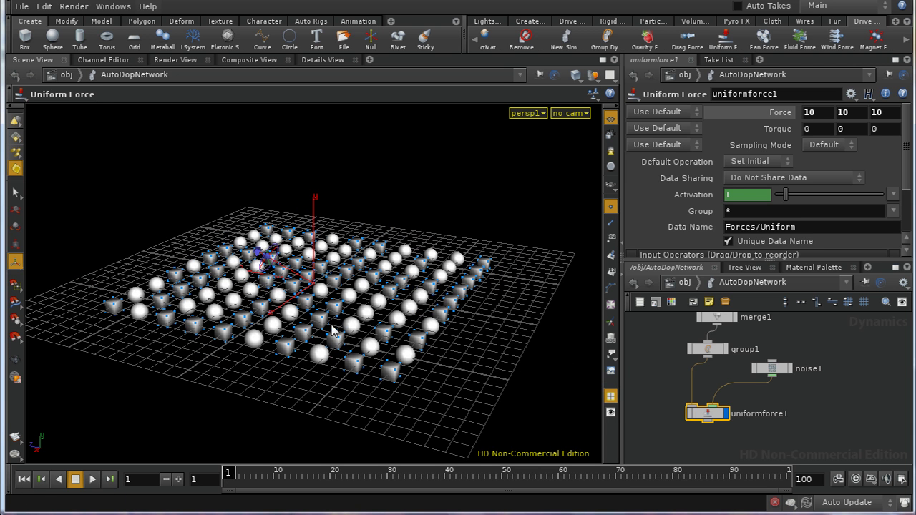
key(Escape)
drag(322, 287, 304, 281)
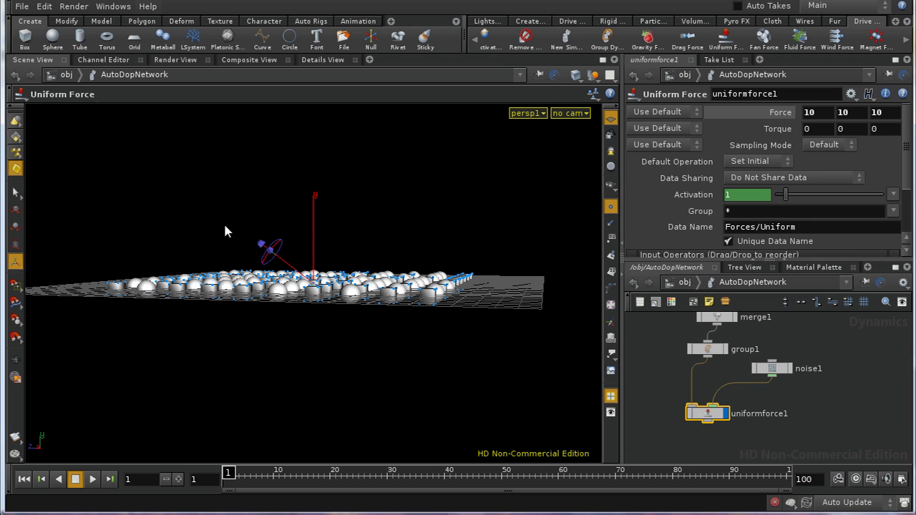
Reset noise1's Minimum Value to 0 on all three axes and enable Generate Scalar Noise.
click(781, 369)
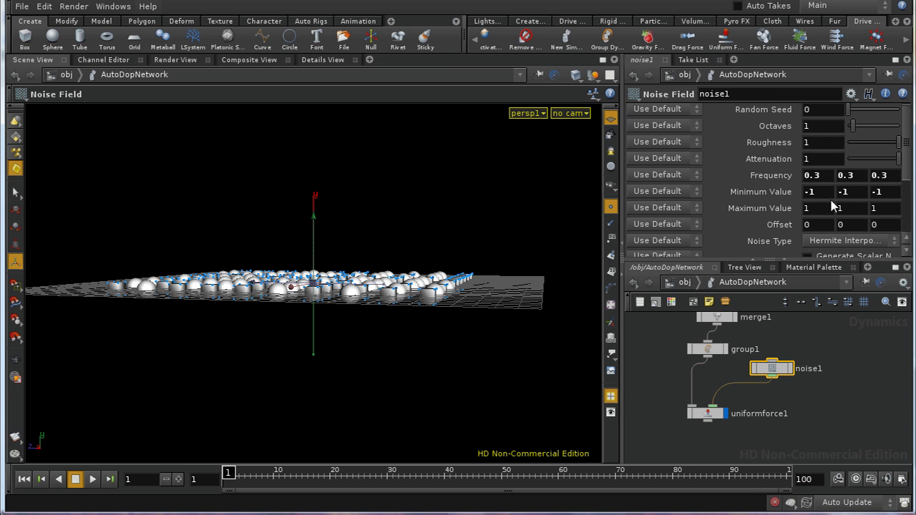
click(788, 195)
scroll(859, 206, down, 3)
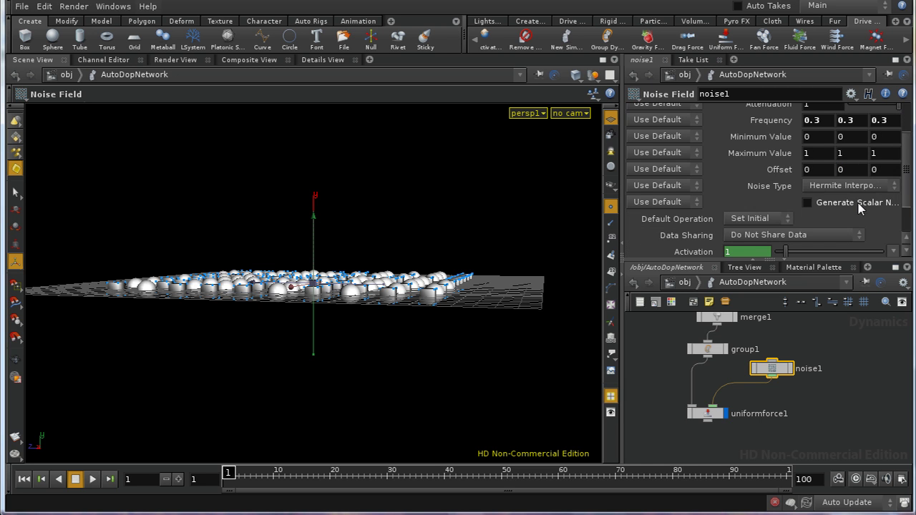
click(807, 202)
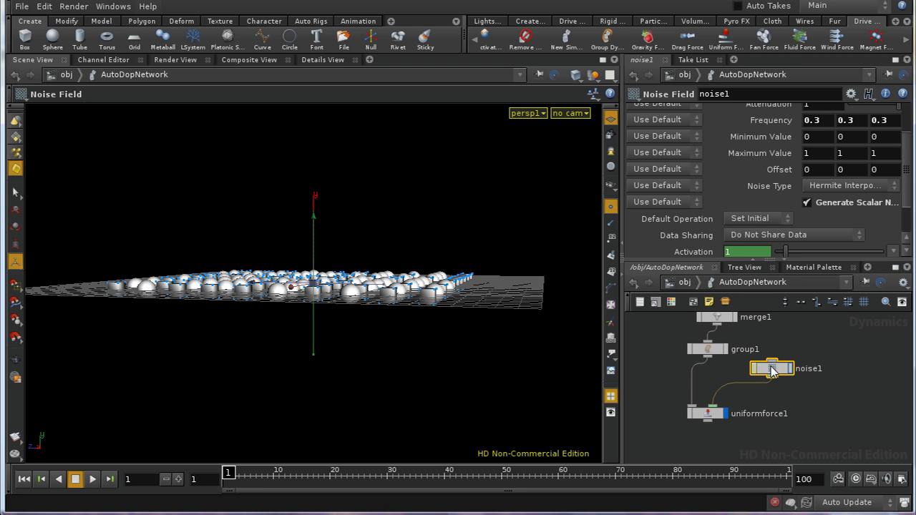
Play the simulation to frame 76 and examine how the scalar noise moves the boxes and spheres.
click(707, 415)
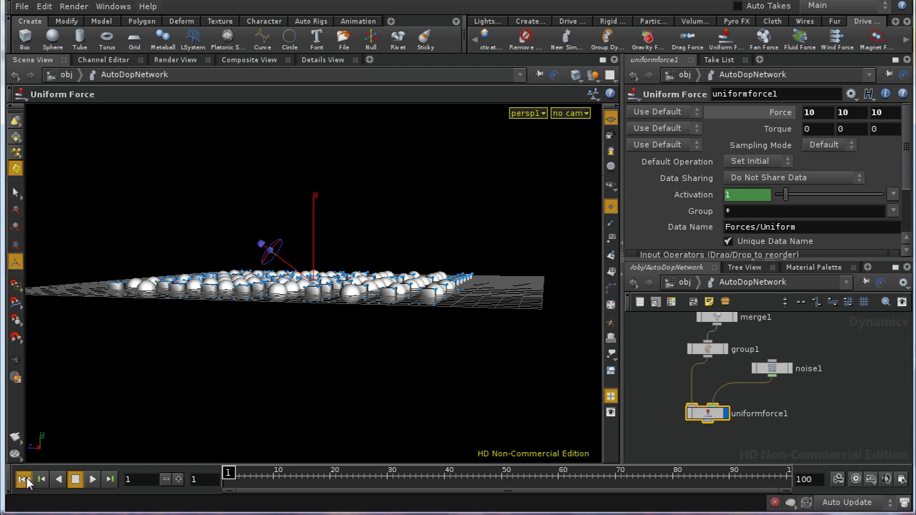
click(91, 481)
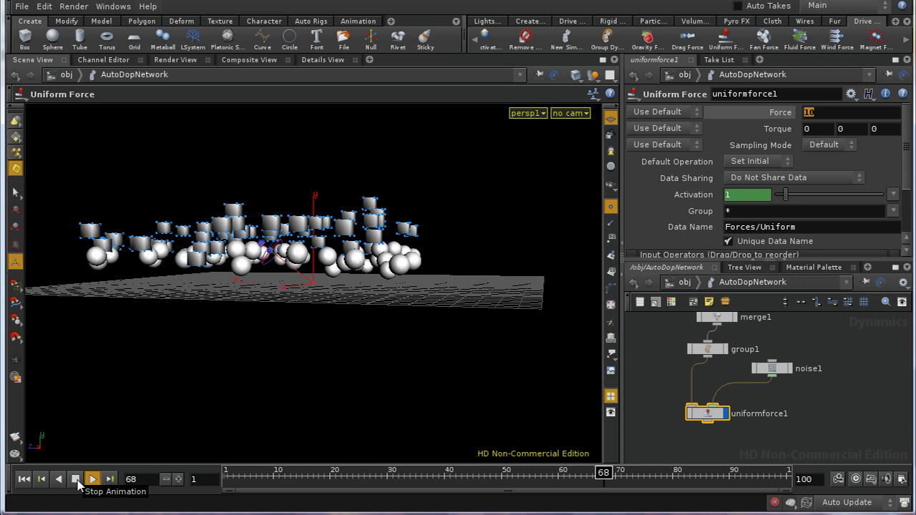
click(76, 479)
key(Escape)
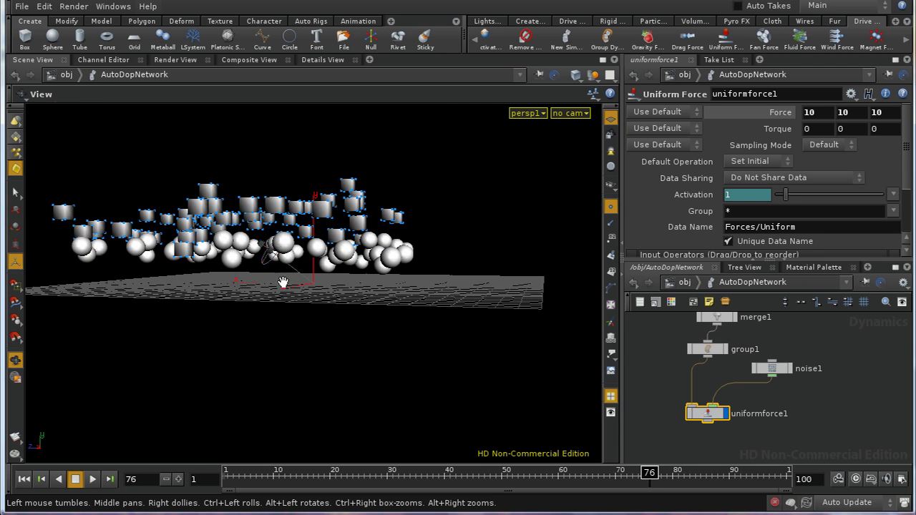
drag(287, 287, 71, 308)
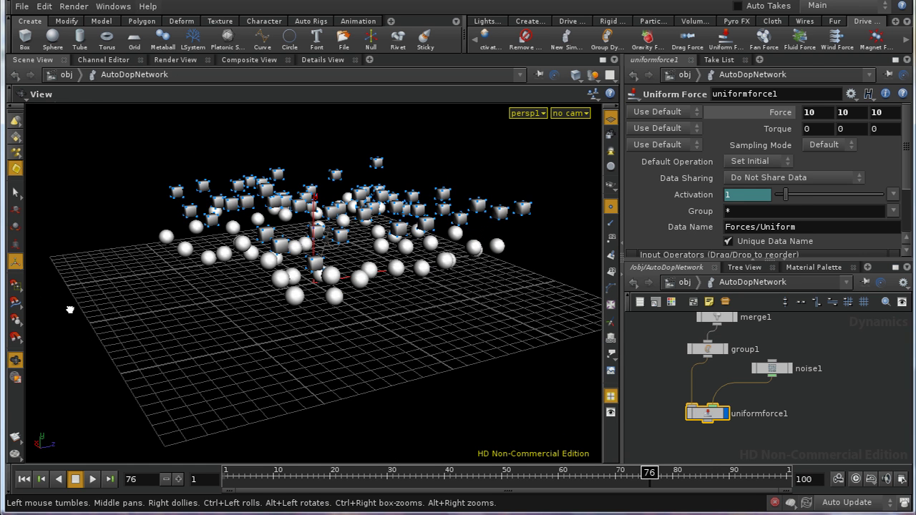
key(Return)
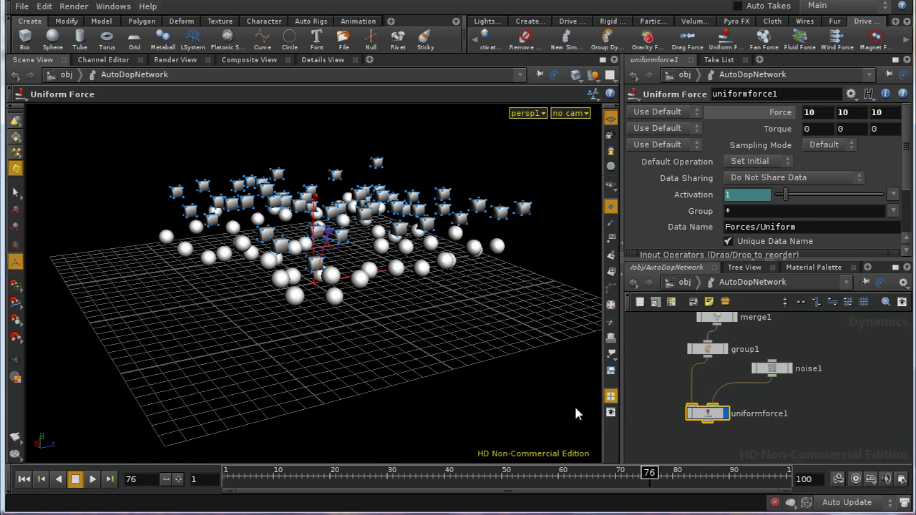
Inspect the simulation details of object boxes_0, down to the Uniform_uniformforce1 data under its Forces.
middle_drag(812, 430, 851, 443)
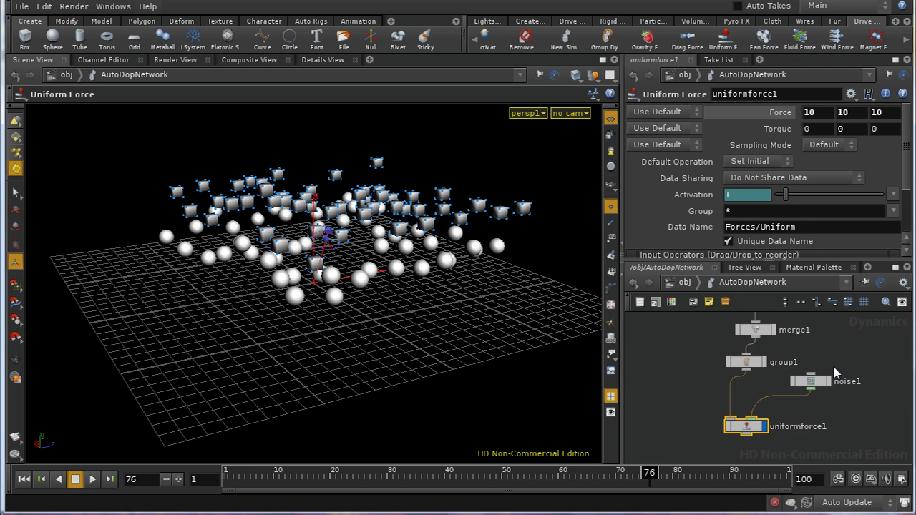
click(326, 60)
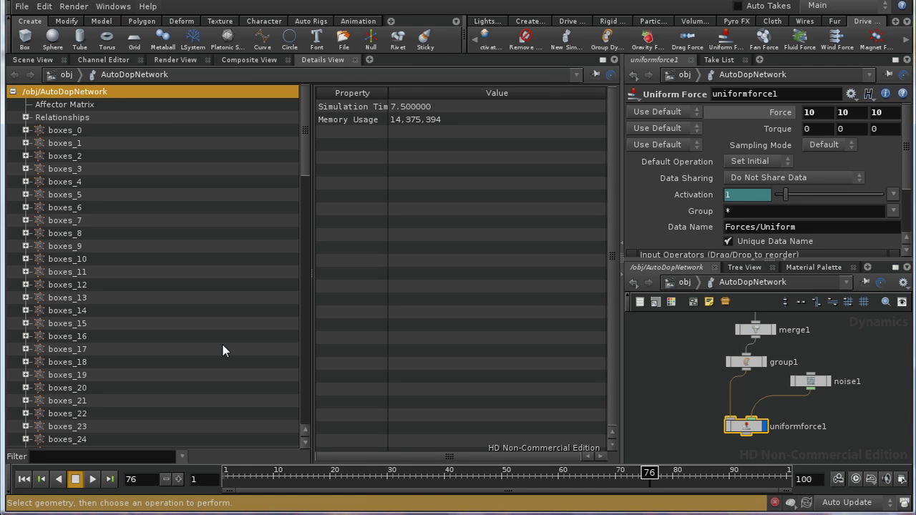
click(25, 130)
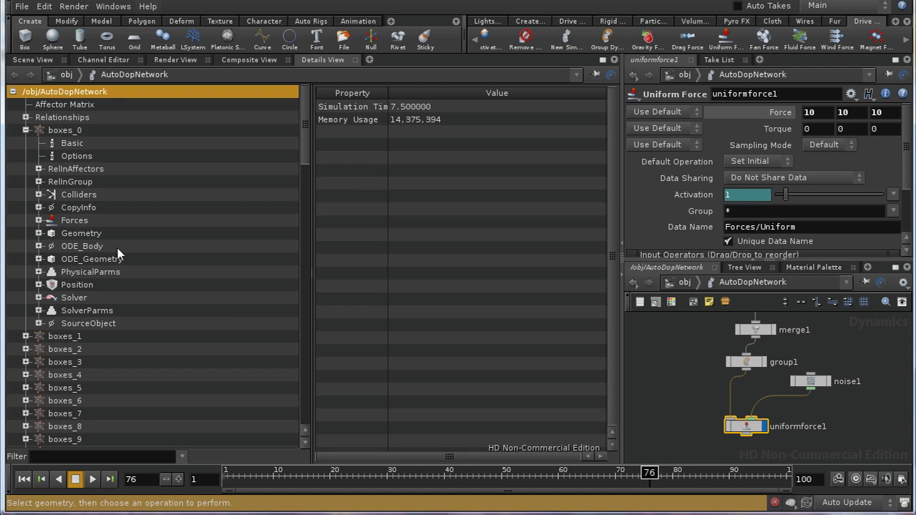
click(79, 223)
click(38, 221)
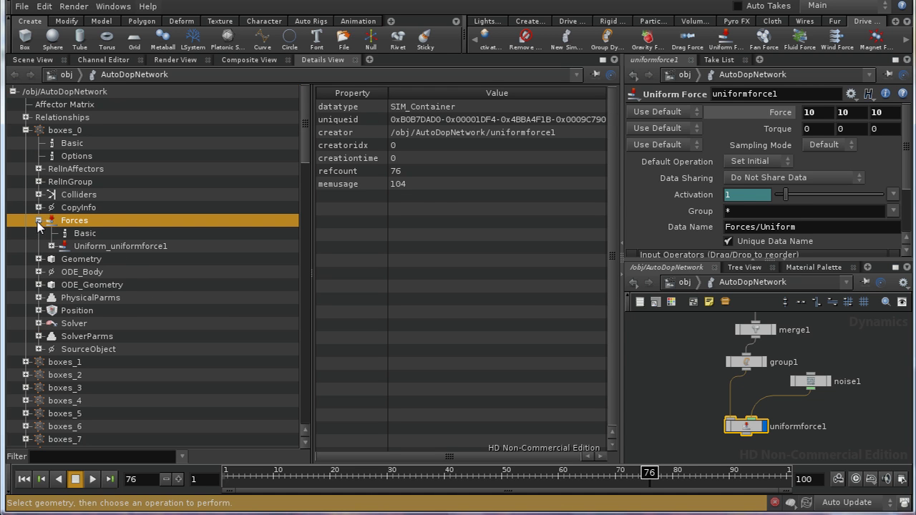
click(135, 248)
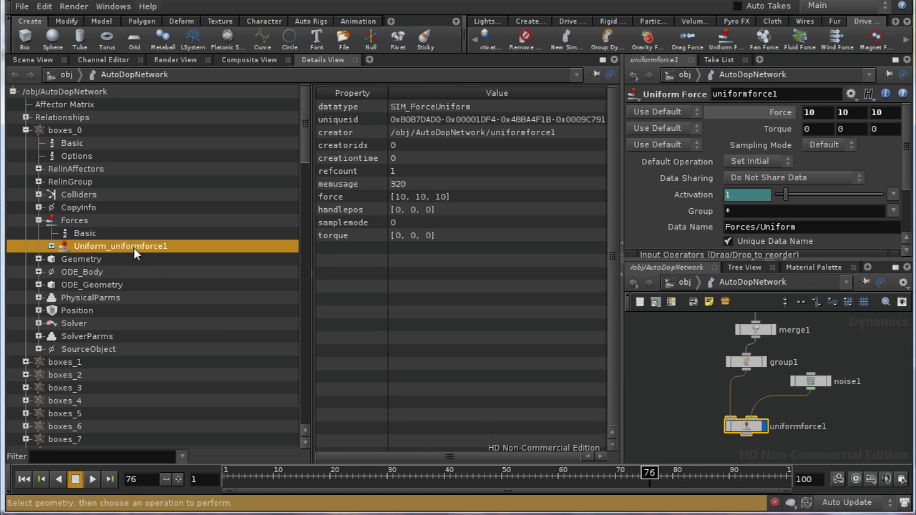
click(765, 427)
Examine the Noise data attached to Uniform_uniformforce1, including its Options and Basic records.
click(51, 246)
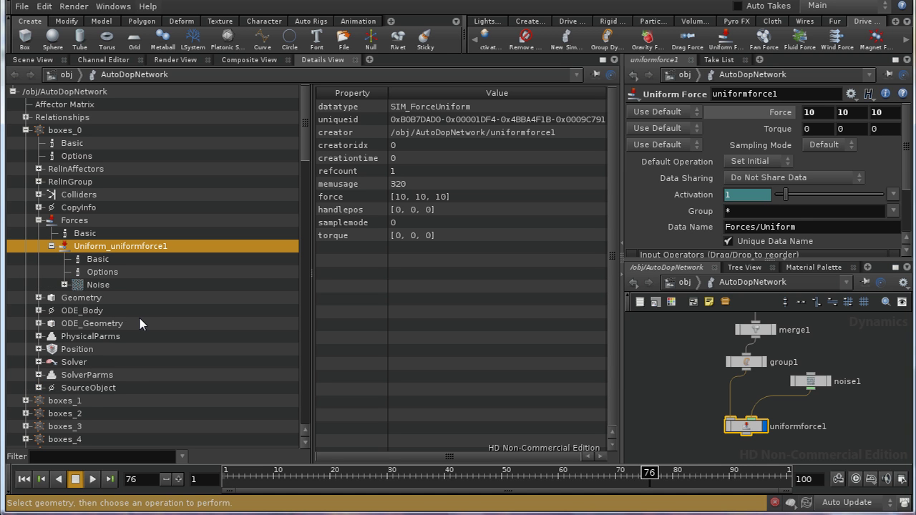
click(50, 246)
click(51, 246)
click(93, 285)
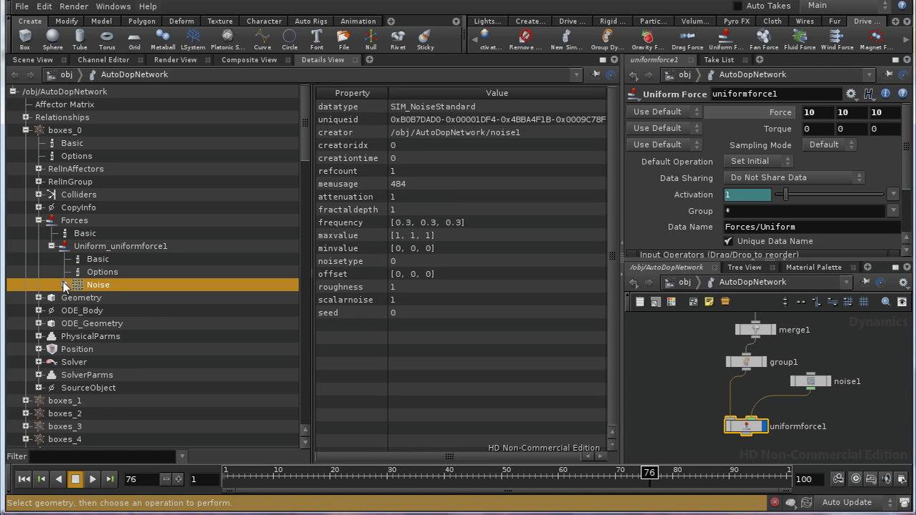
click(65, 285)
click(104, 309)
click(122, 299)
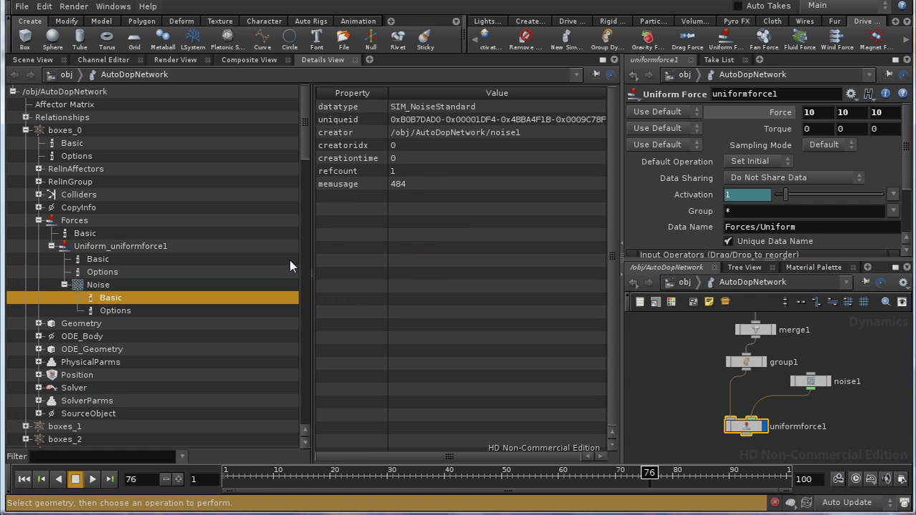
Review boxes_0's Noise Options record and Uniform_uniformforce1 force data, and collapse the object's branches in the simulation details.
click(217, 311)
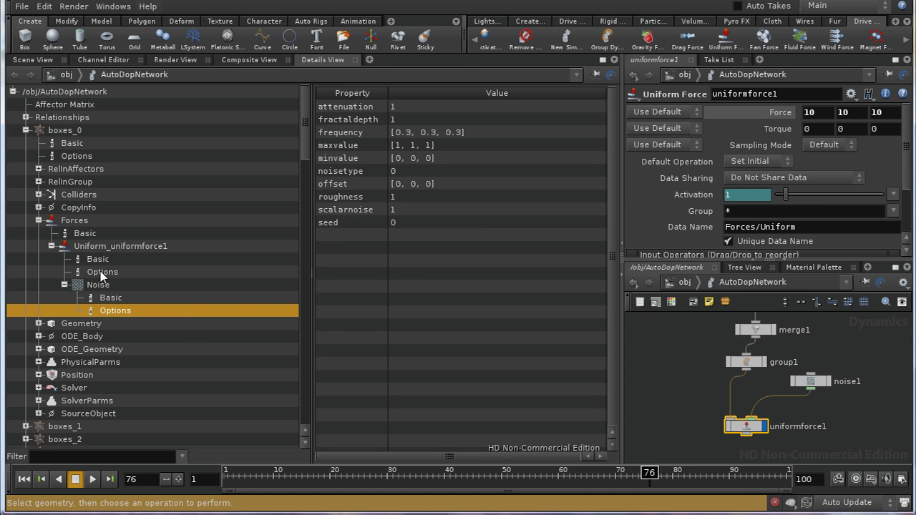
click(51, 246)
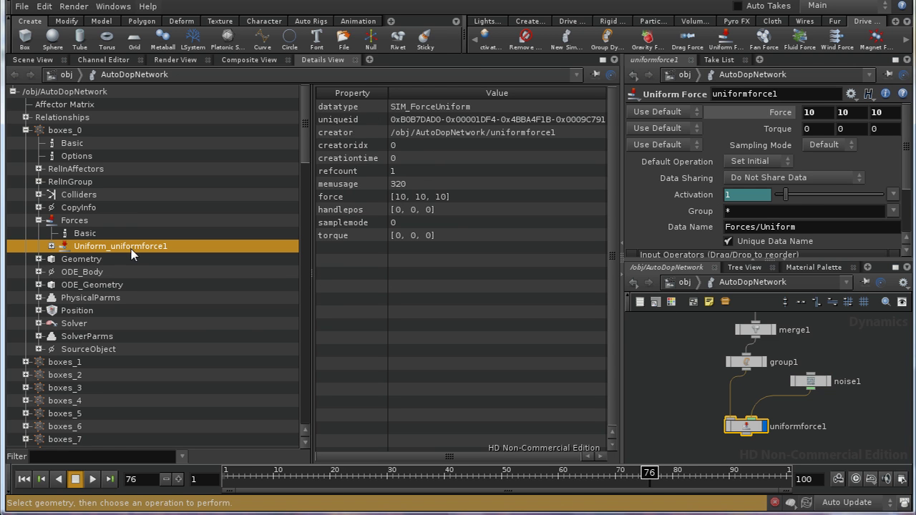
click(51, 247)
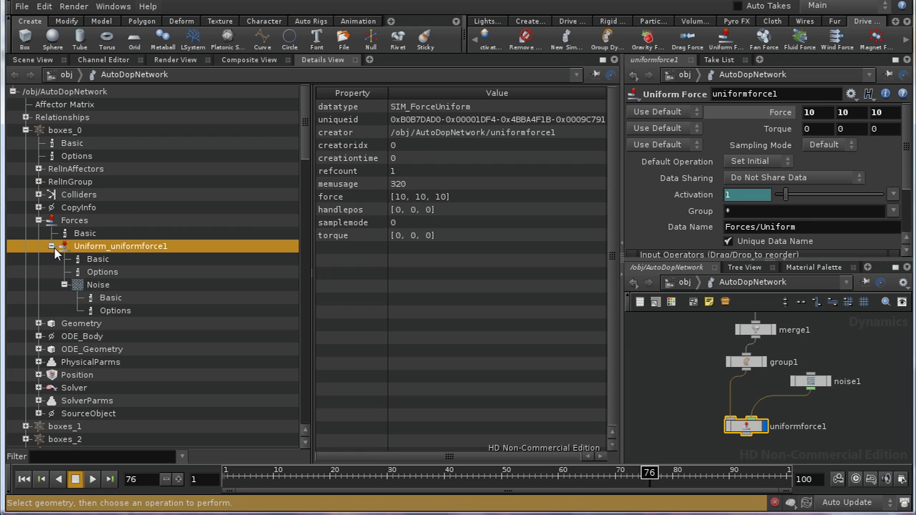
click(64, 285)
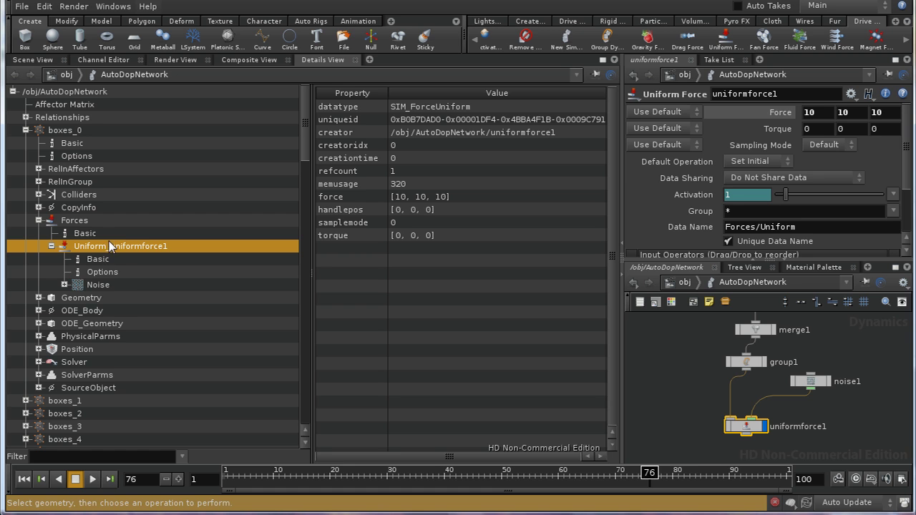
click(51, 246)
click(38, 220)
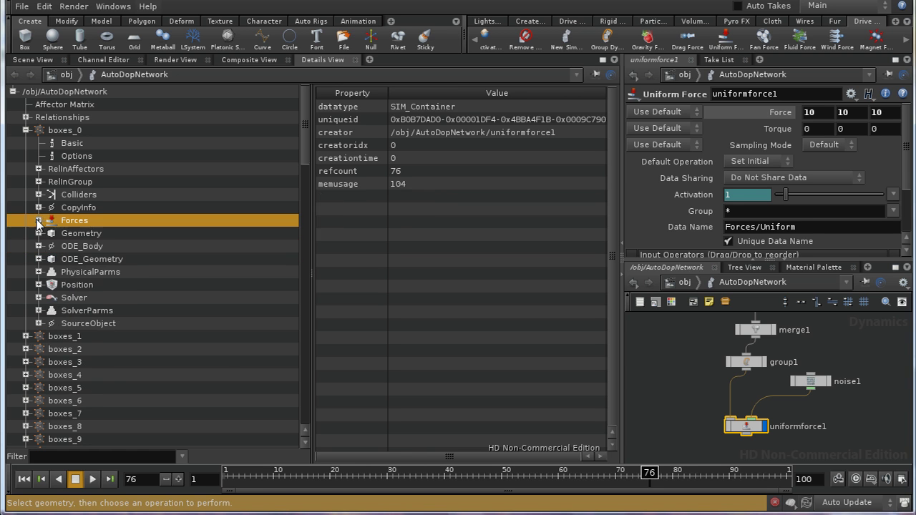
click(26, 131)
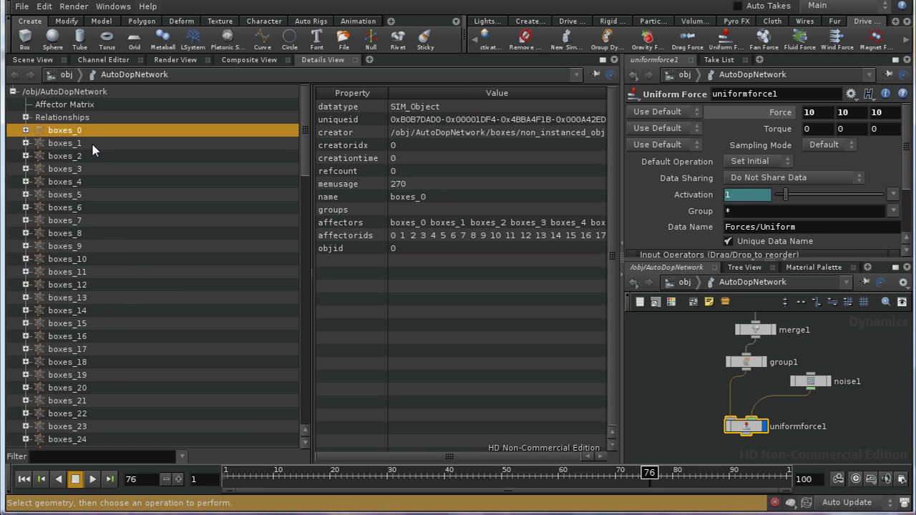
Return to the scene at frame 1, and set noise1's Y Offset to $ST with its parameter operation on Set Always.
click(41, 60)
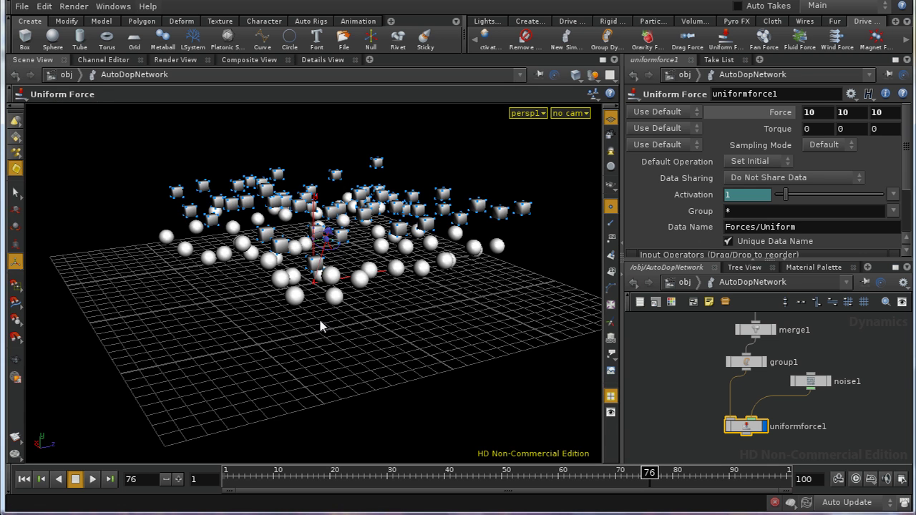
click(24, 479)
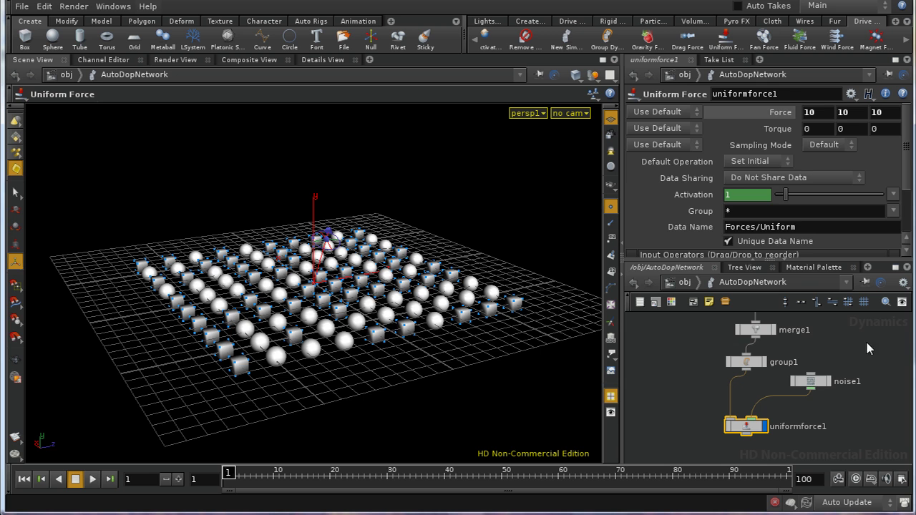
click(811, 384)
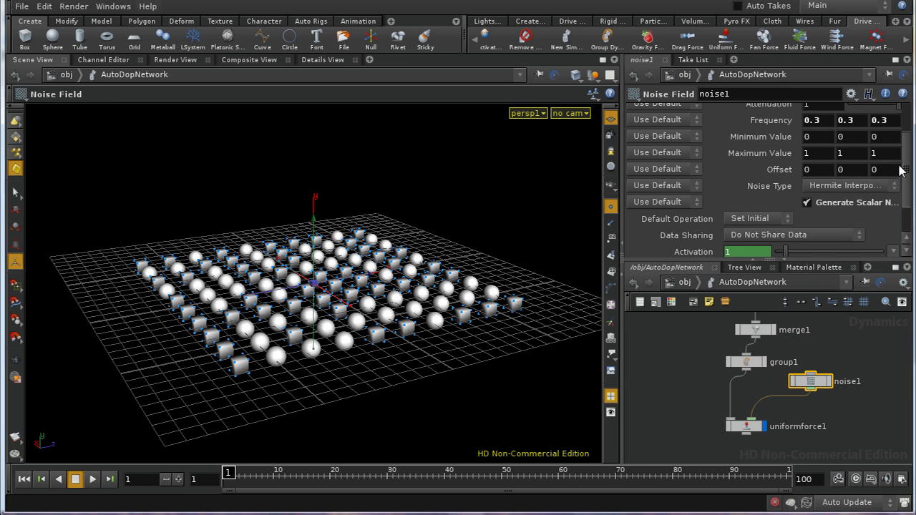
drag(905, 184, 905, 168)
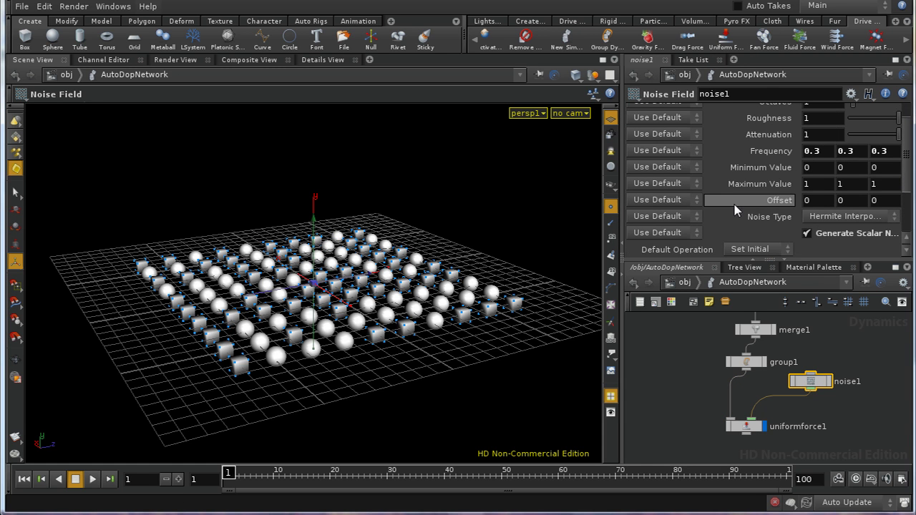
click(857, 207)
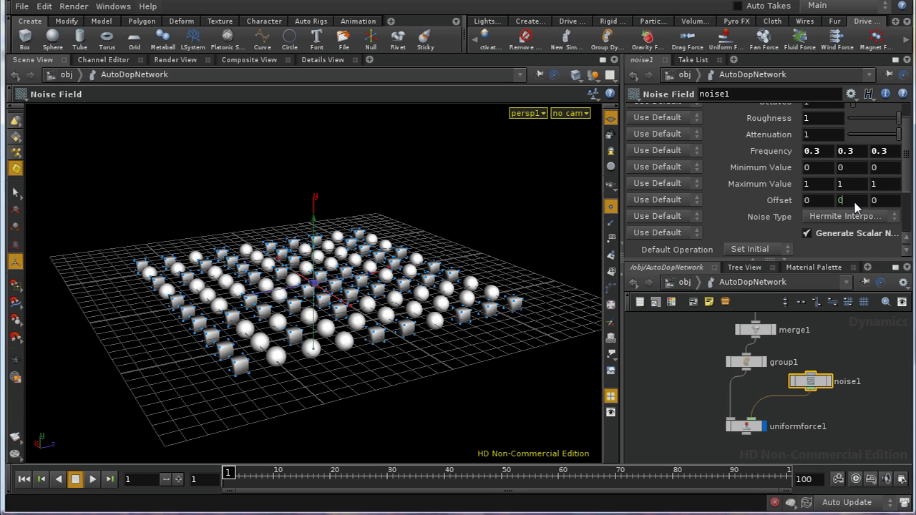
text($ST)
key(Return)
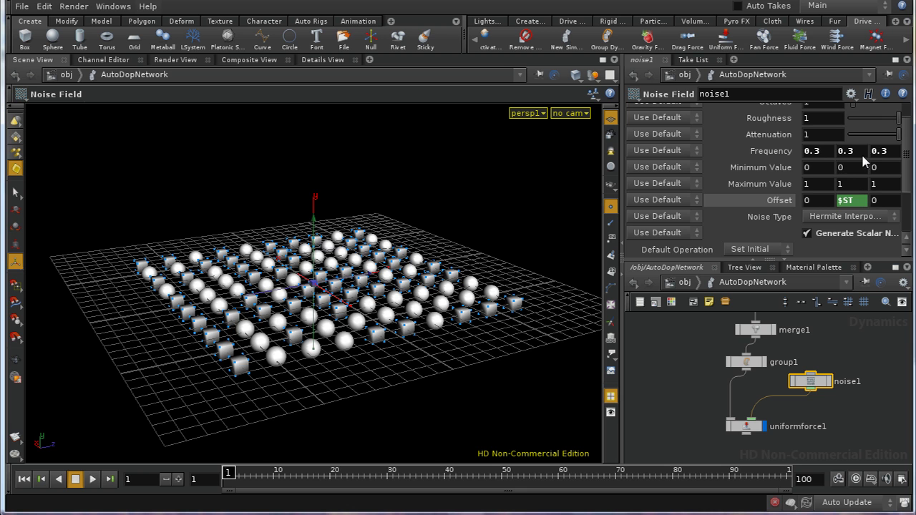
click(698, 200)
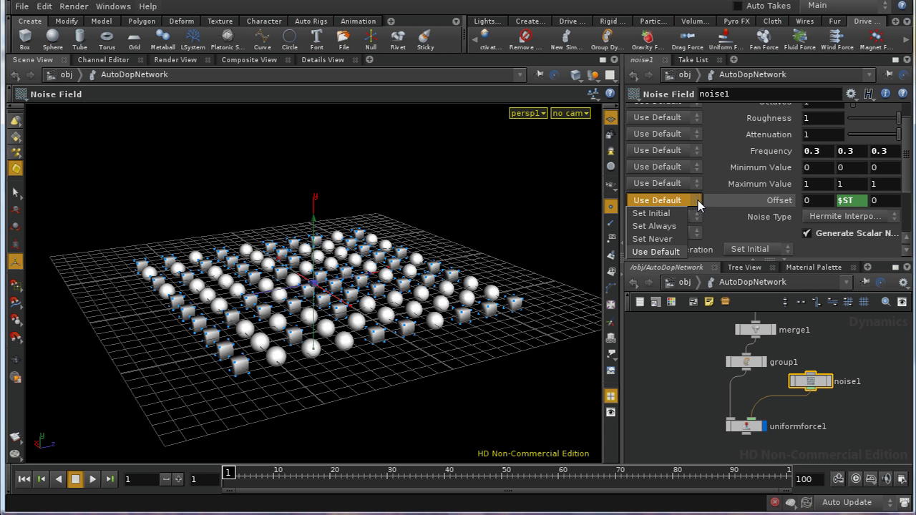
click(653, 227)
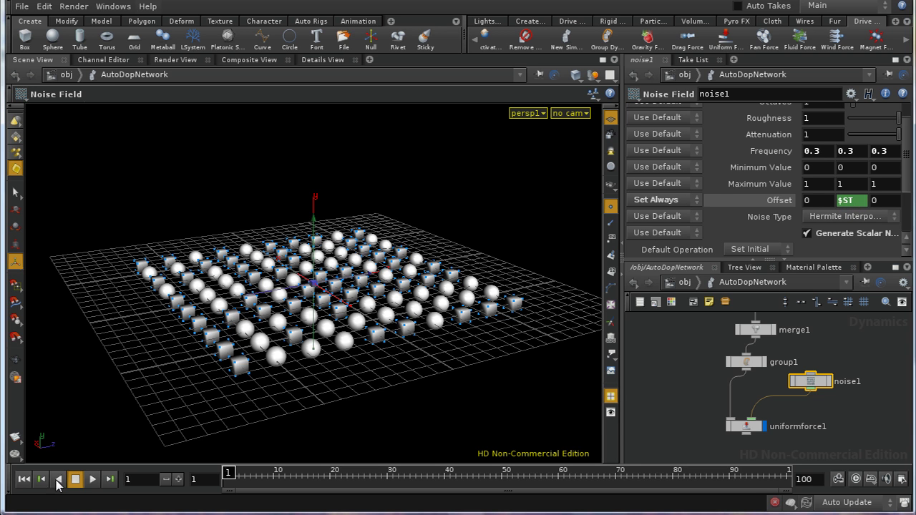
Play the simulation forward and in reverse to examine how the animated noise offset moves the boxes and spheres.
click(93, 480)
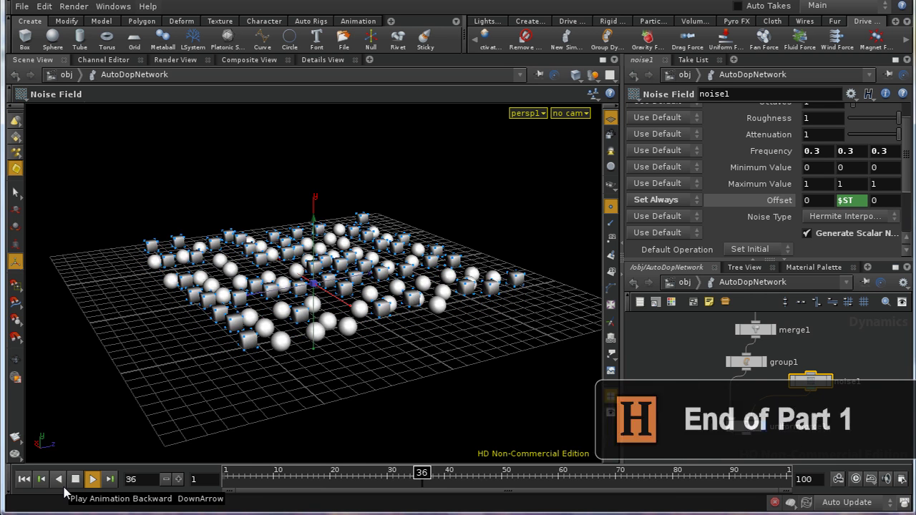
click(61, 485)
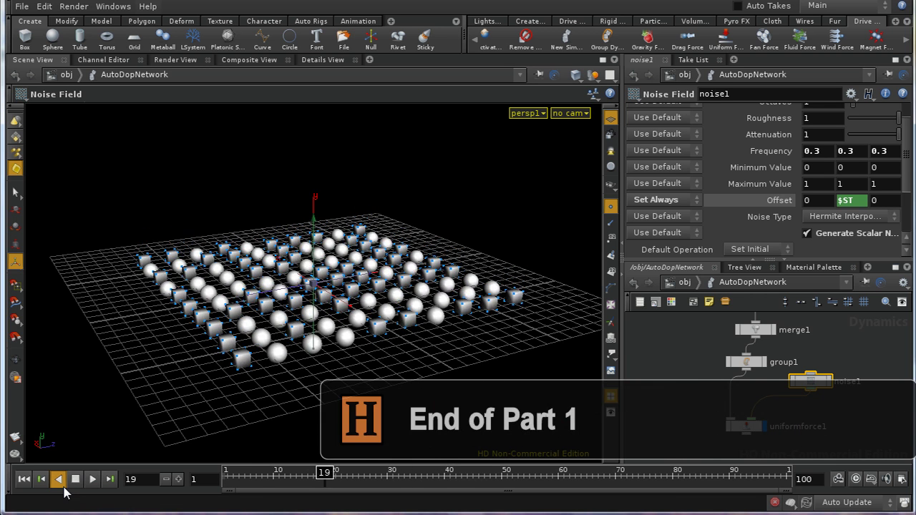